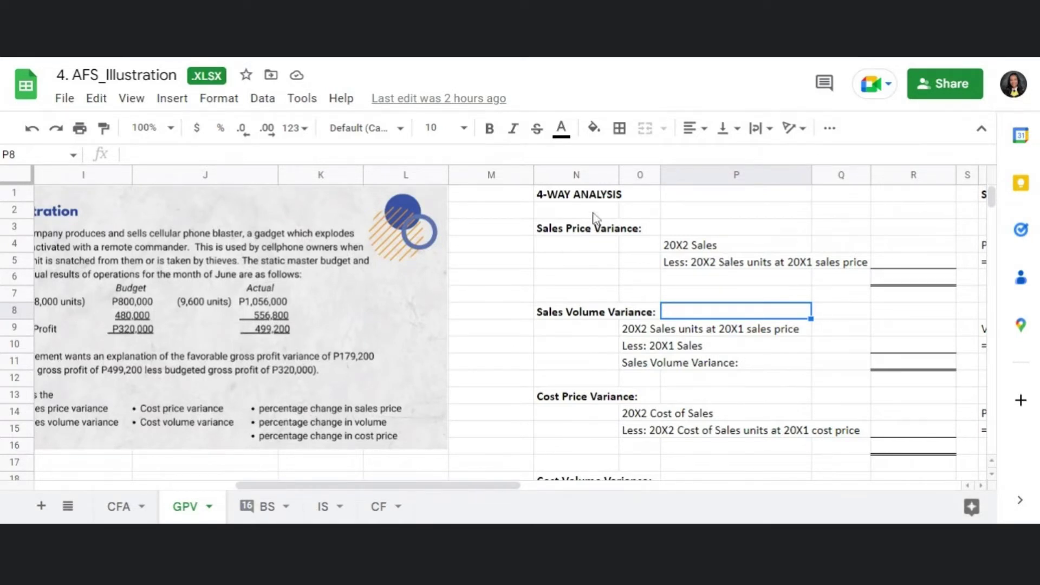
Examine the 20X2 Sales and Less lines of the Sales Price Variance computation alongside the illustration's budget and actual figures.
drag(586, 234, 775, 280)
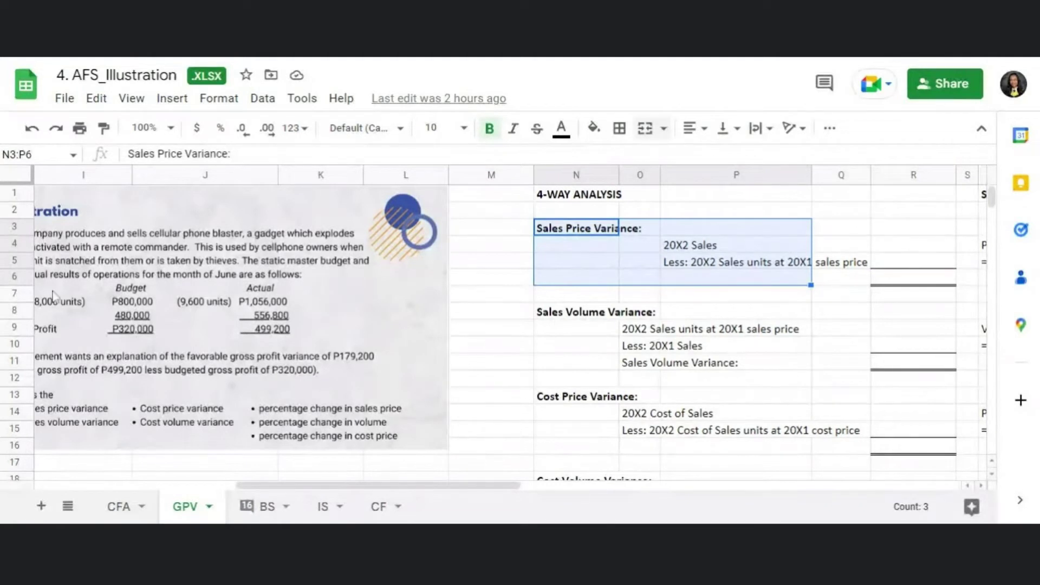
click(827, 248)
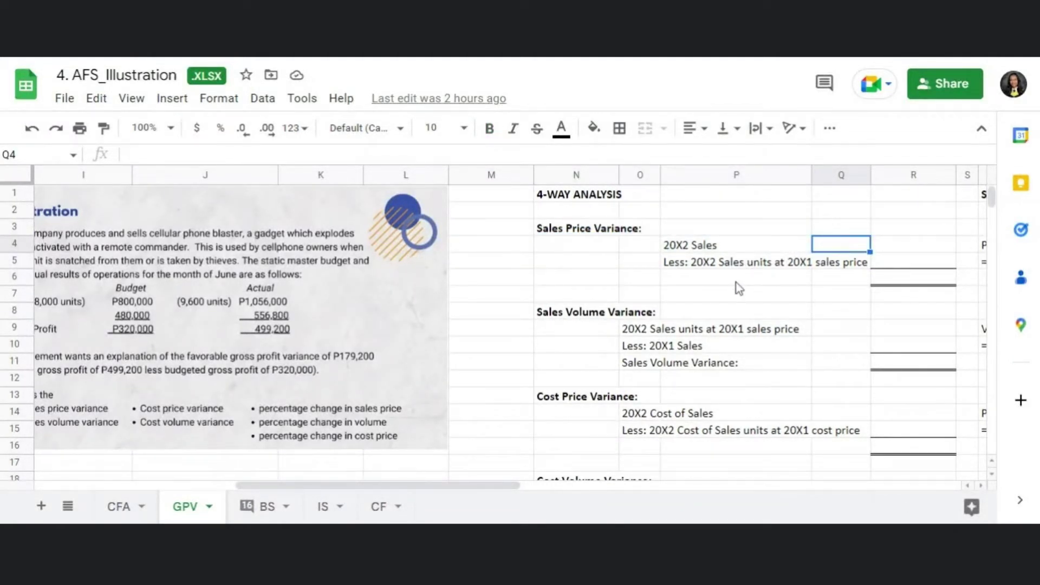
click(729, 246)
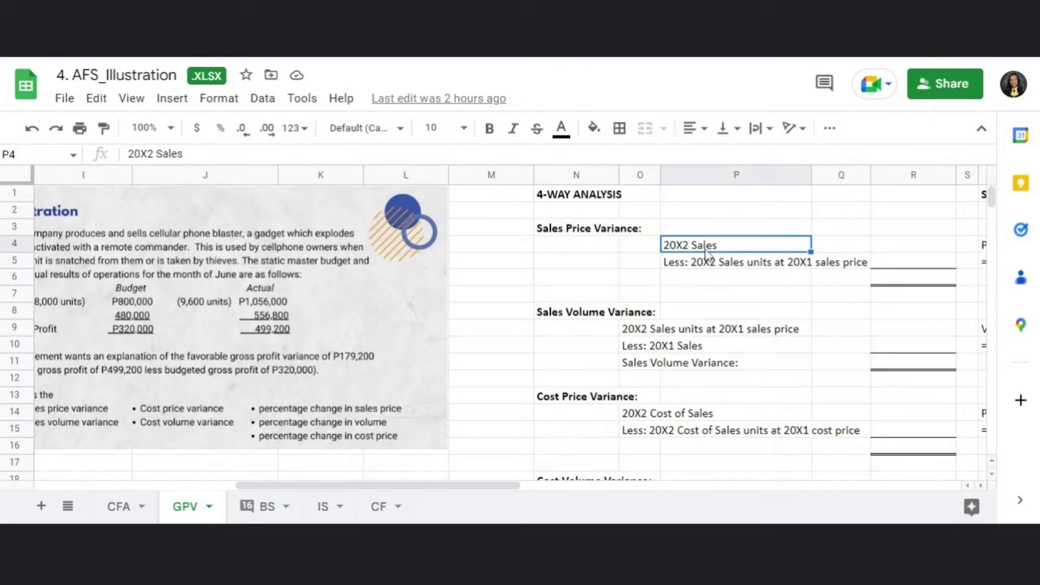
drag(501, 482, 493, 482)
click(687, 268)
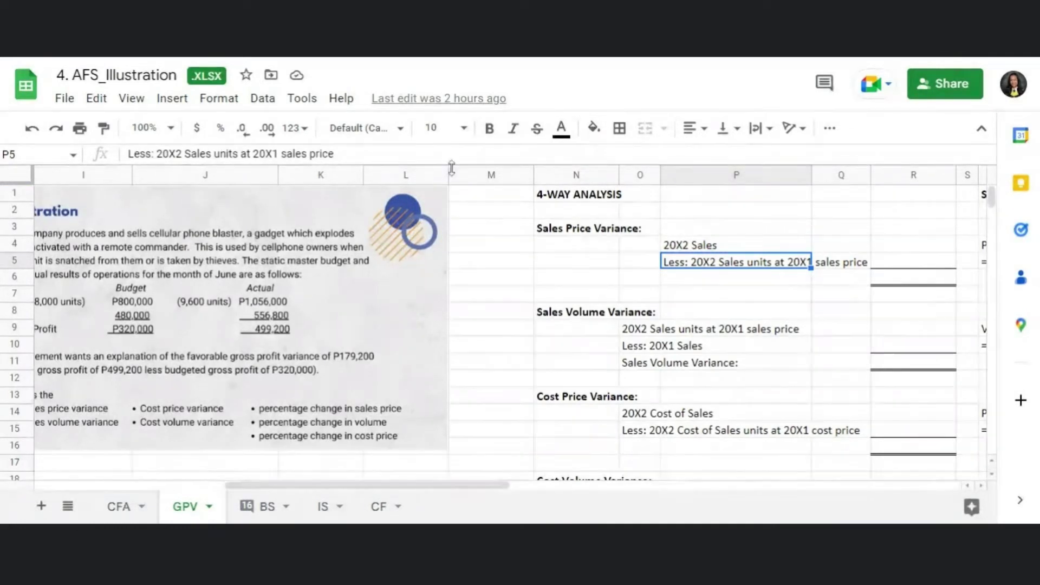
click(729, 281)
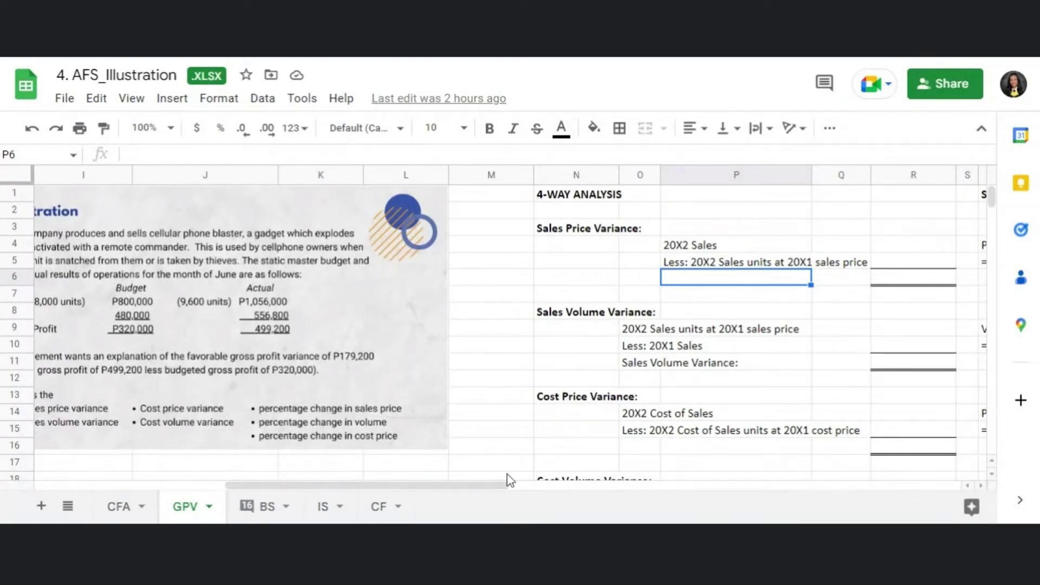
drag(488, 488, 478, 488)
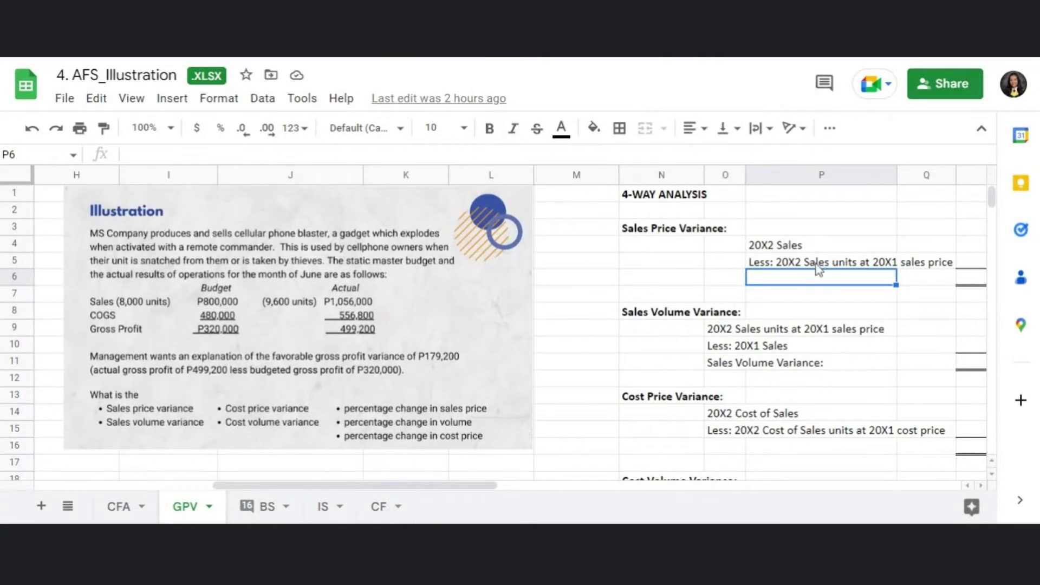
click(871, 264)
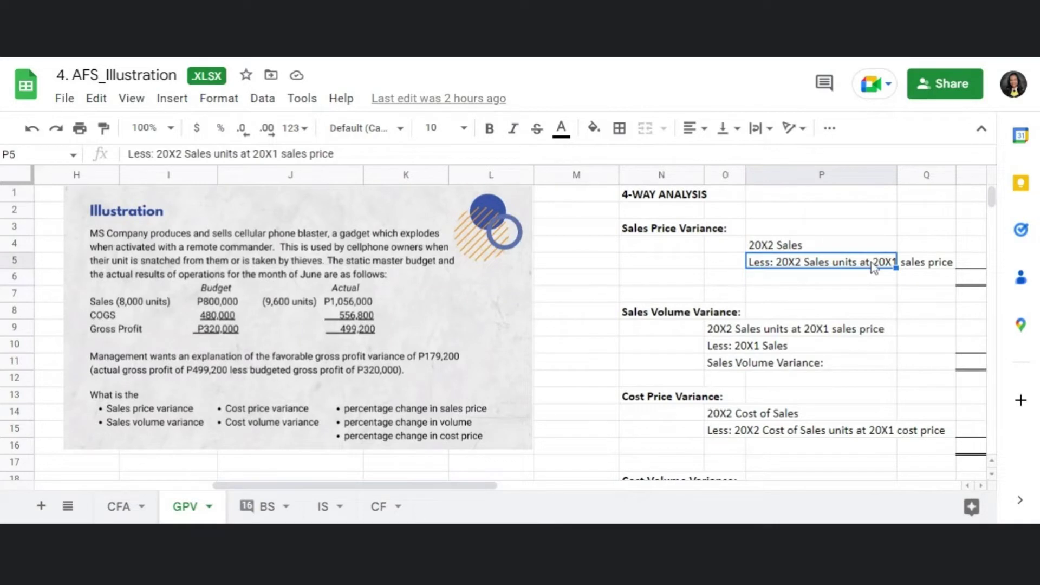
click(841, 241)
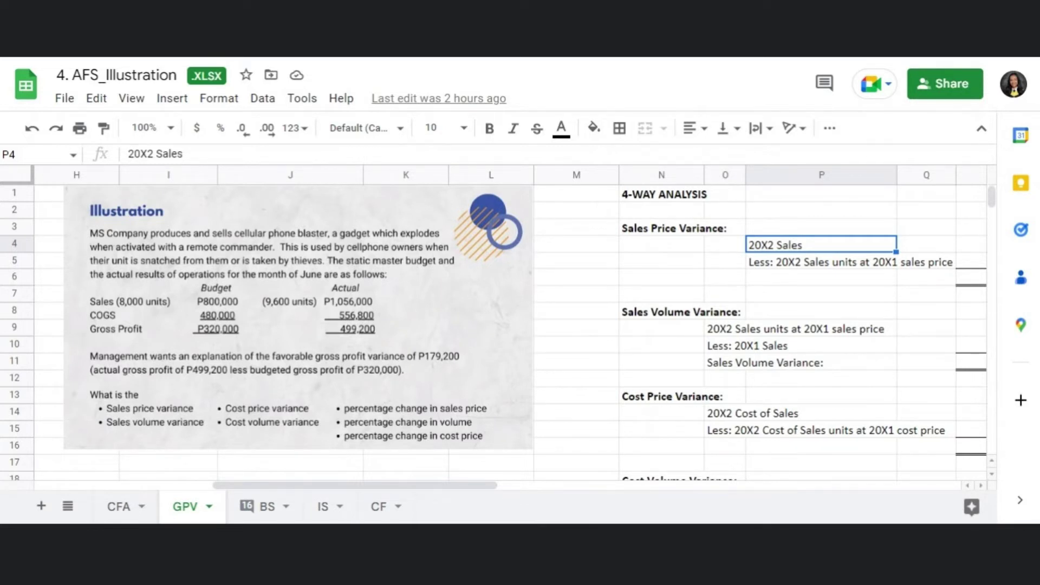
Examine the wording of the "Less: 20X2 Sales units at 20X1 sales price" line, highlighting its units and price parts.
click(793, 266)
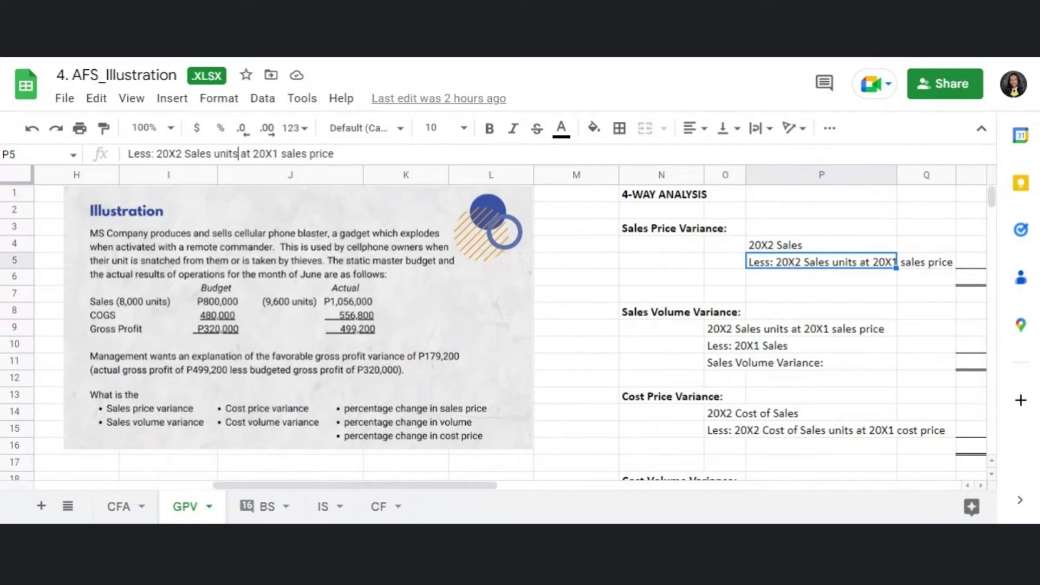
drag(239, 154, 157, 154)
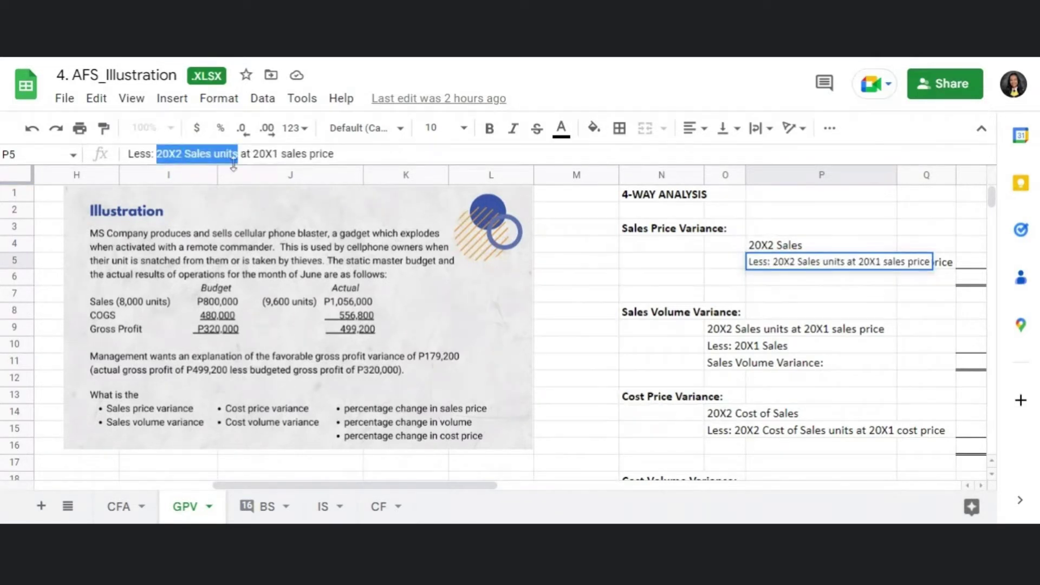
drag(246, 154, 355, 178)
drag(240, 154, 335, 154)
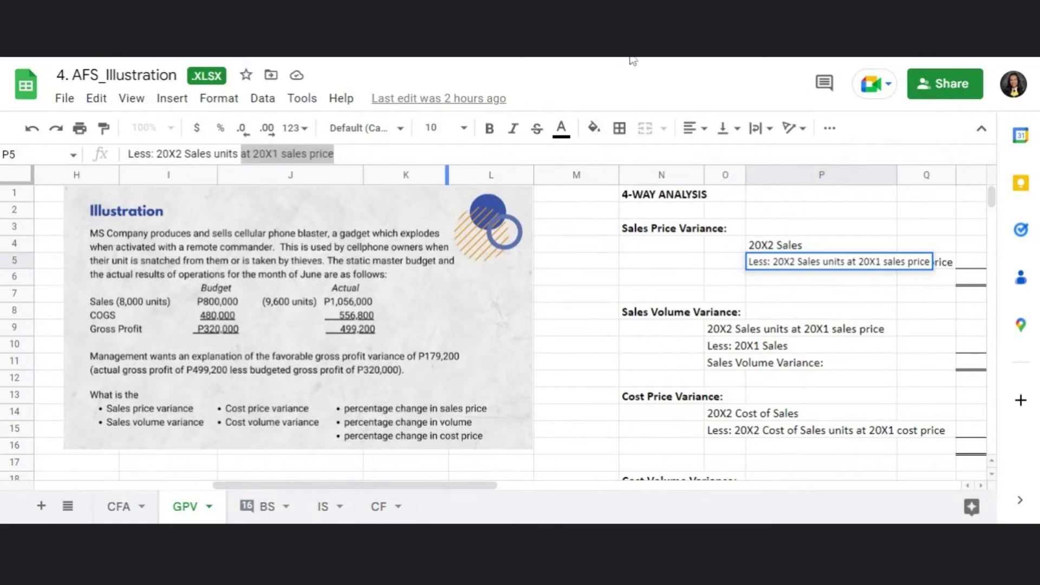
drag(844, 262, 773, 262)
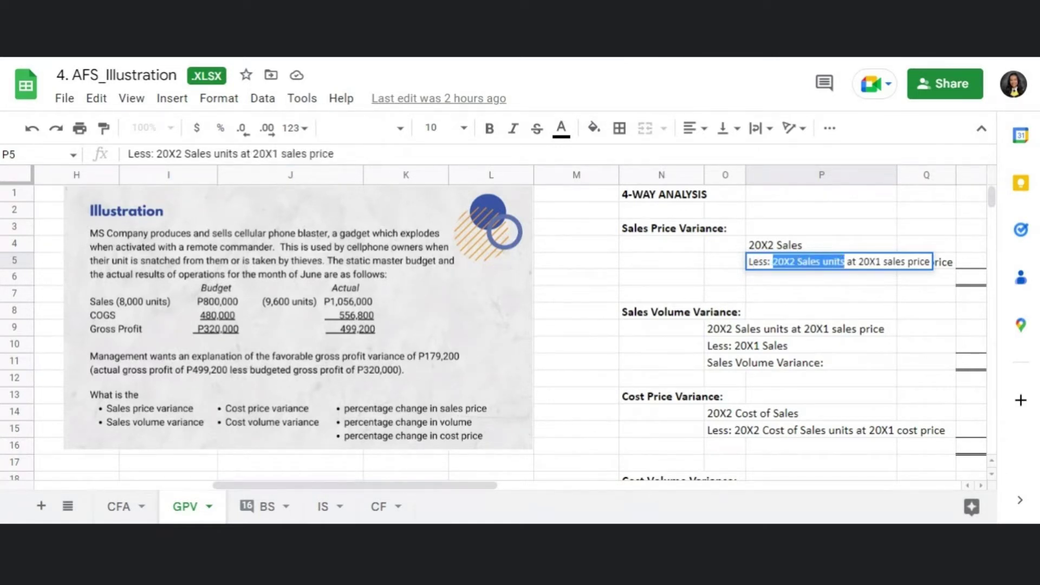
drag(859, 261, 938, 267)
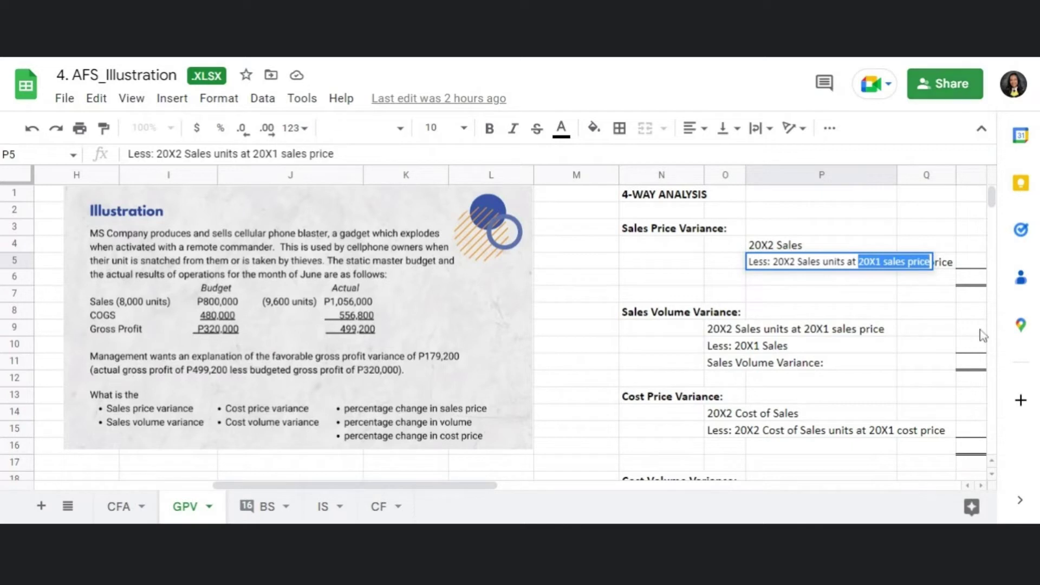
click(774, 296)
key(Right)
key(Right)
key(Right)
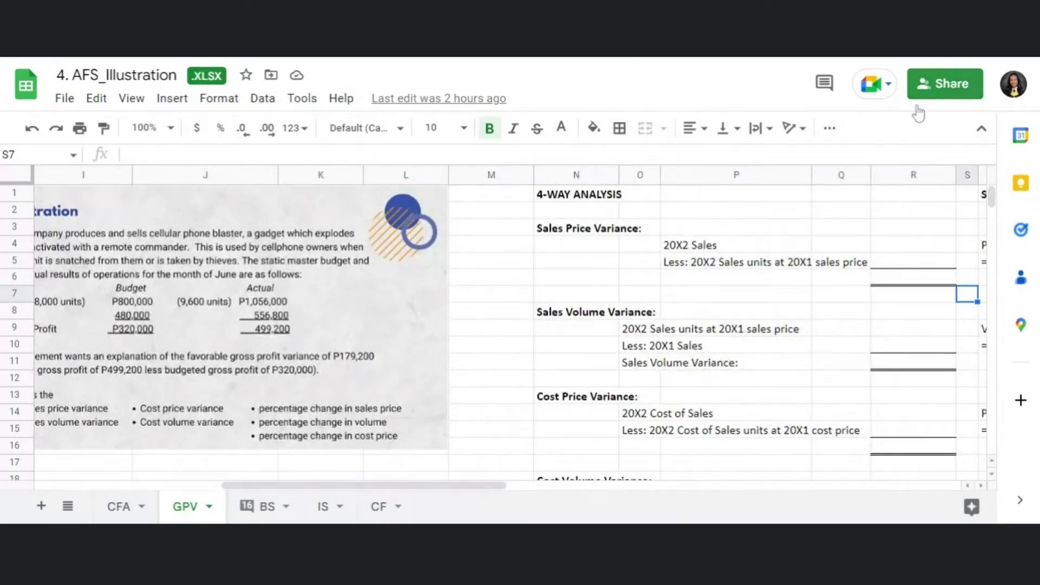
Reveal the hidden 20X2 Sales amount in cell R4 by setting its text colour to black.
click(806, 248)
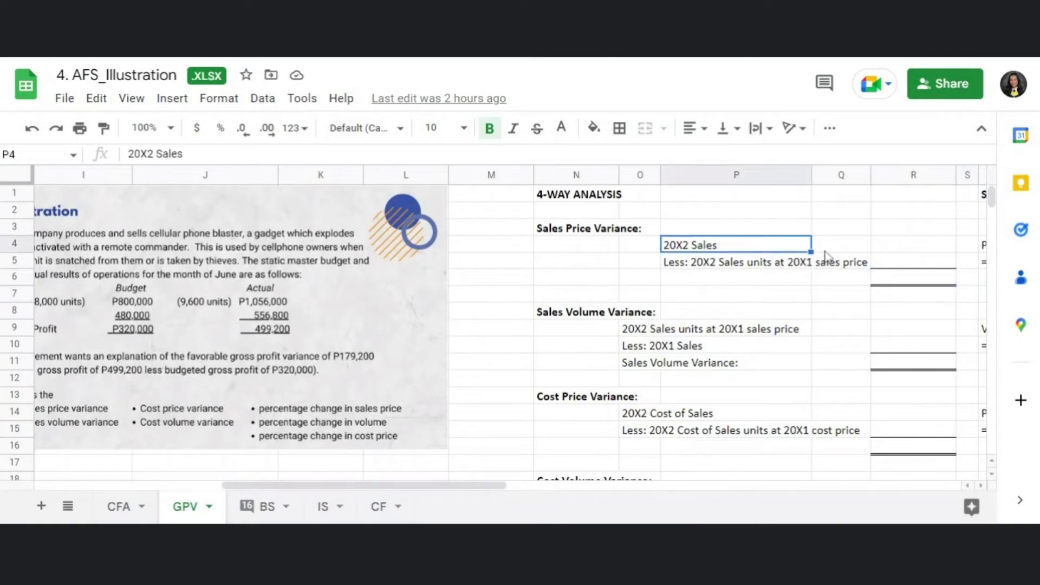
click(834, 251)
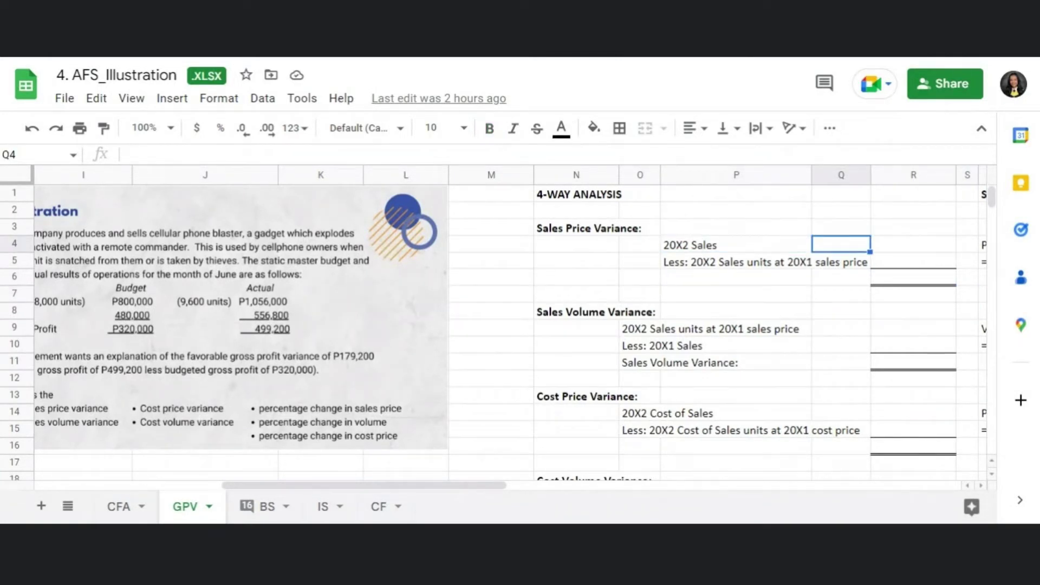
key(Right)
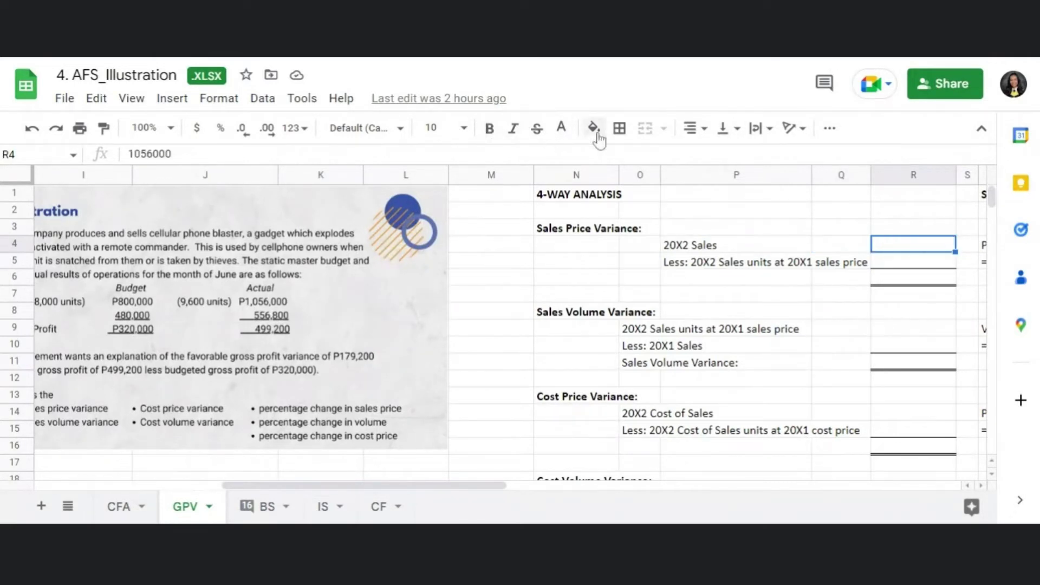
click(562, 129)
click(568, 186)
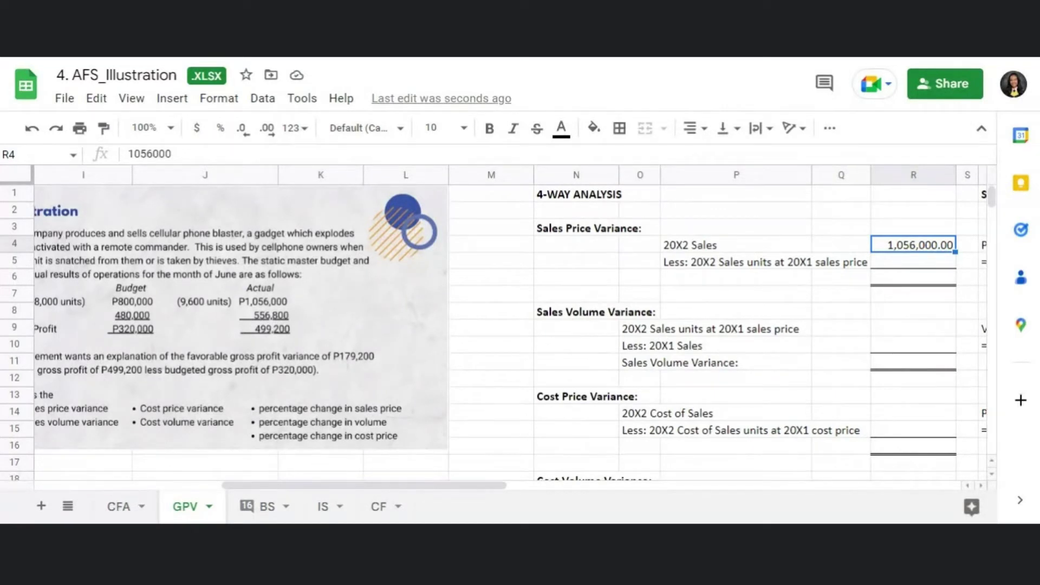
Reveal the 20X2 units at 20X1 price amount in R5 and the sales price variance in R6 with black text.
click(913, 261)
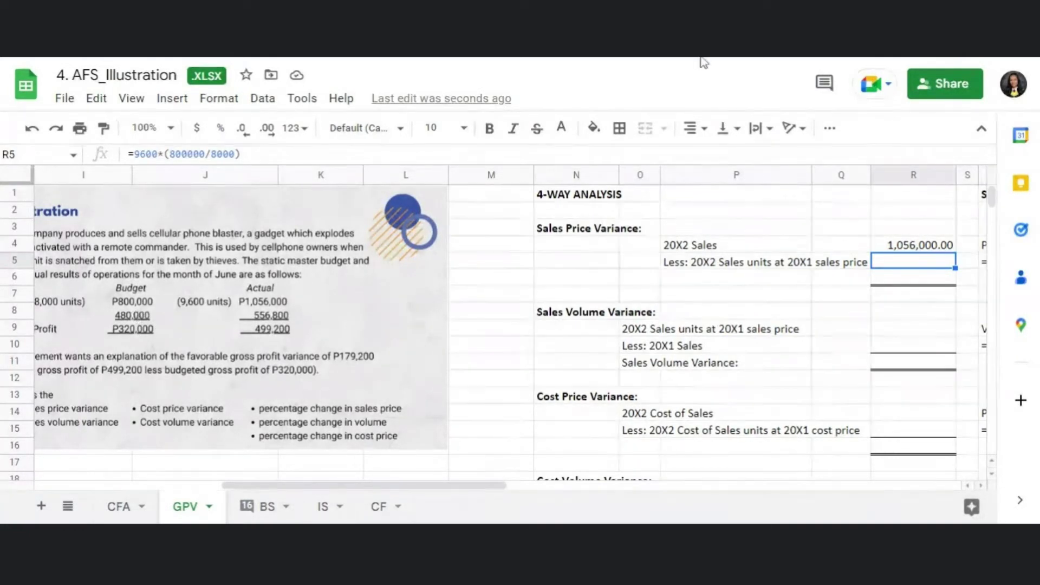
click(560, 130)
click(568, 186)
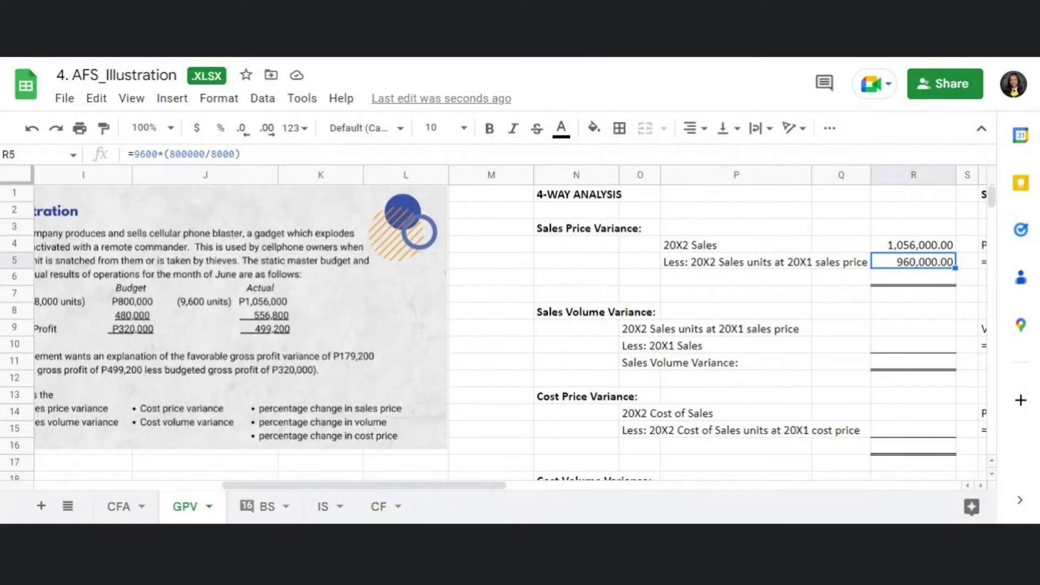
click(910, 280)
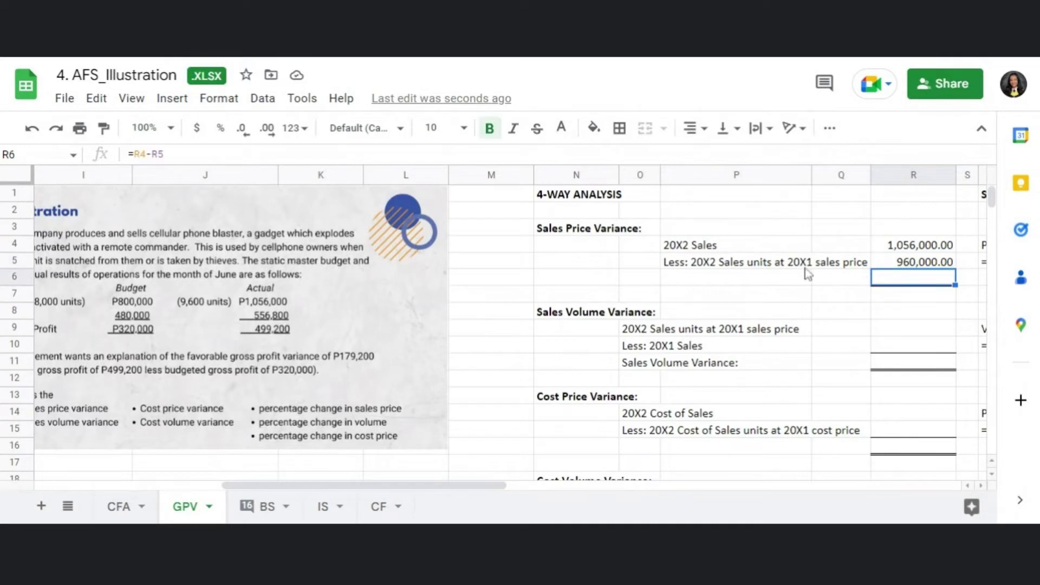
click(562, 130)
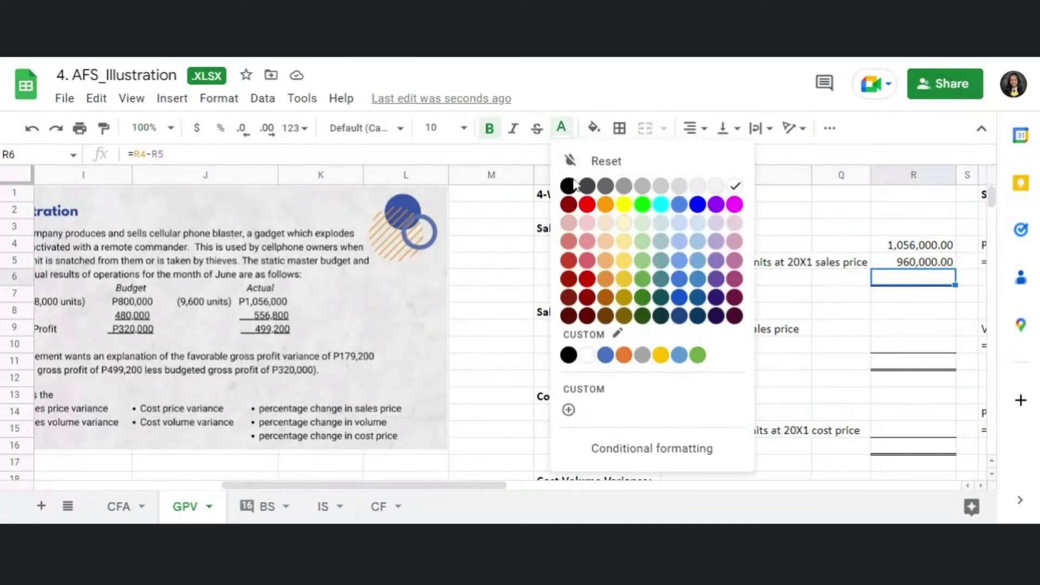
click(567, 186)
Examine the lines of the Sales Volume Variance computation, from 20X2 sales units at 20X1 sales price to 20X1 Sales.
click(768, 309)
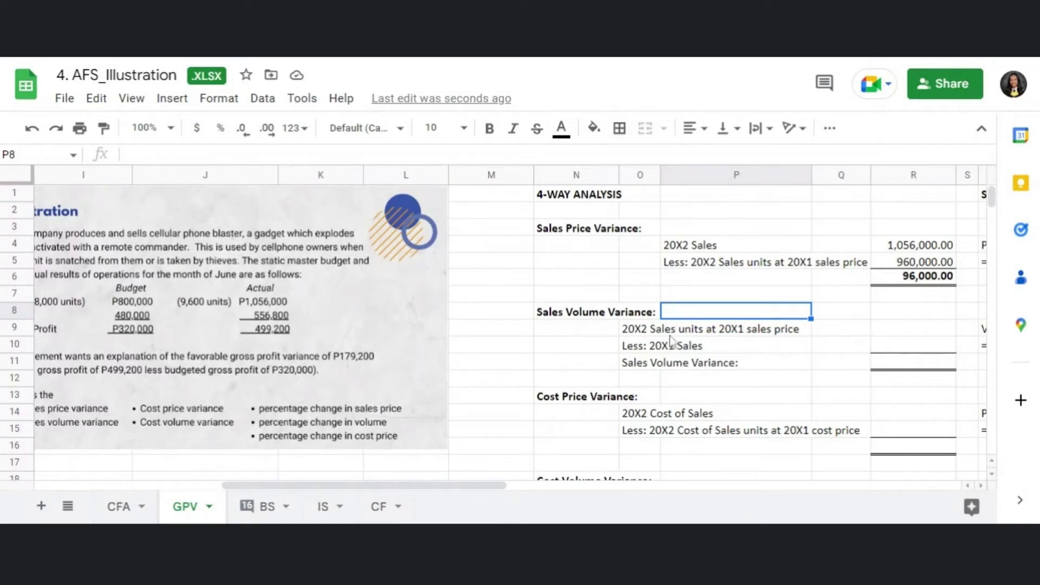
scroll(673, 347, down, 3)
scroll(673, 299, up, 2)
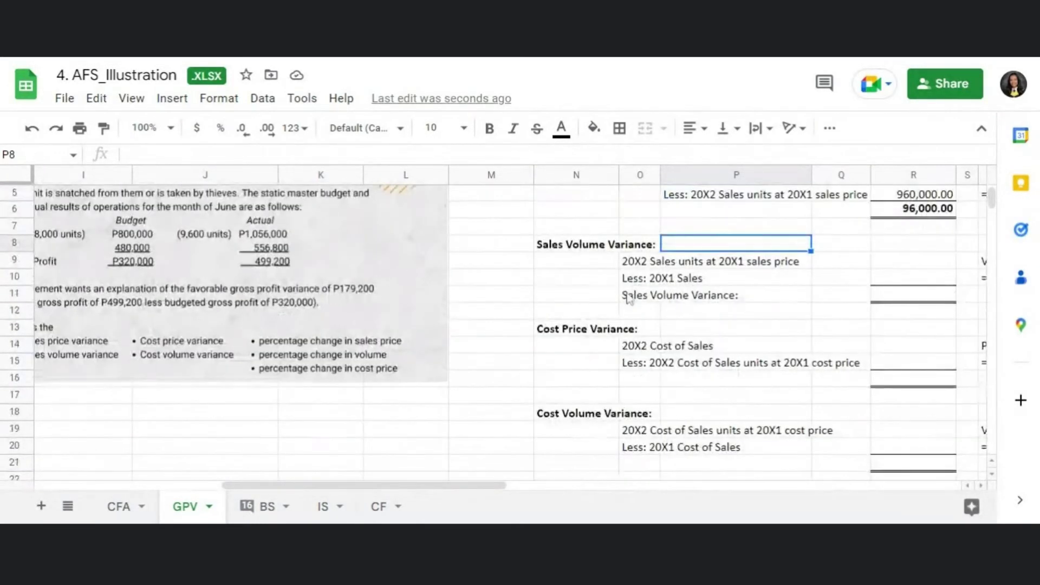
drag(629, 262, 710, 297)
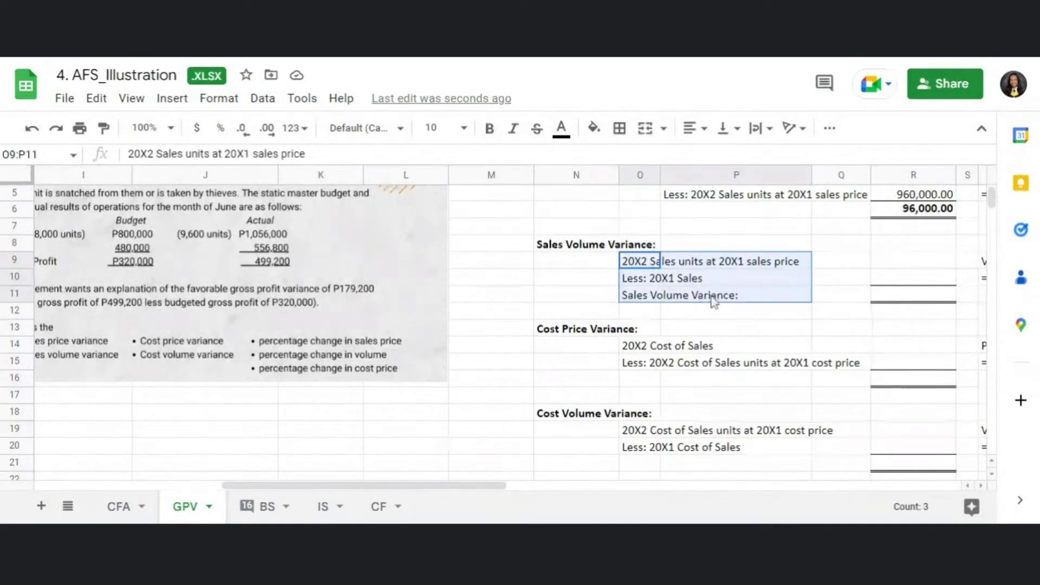
click(724, 314)
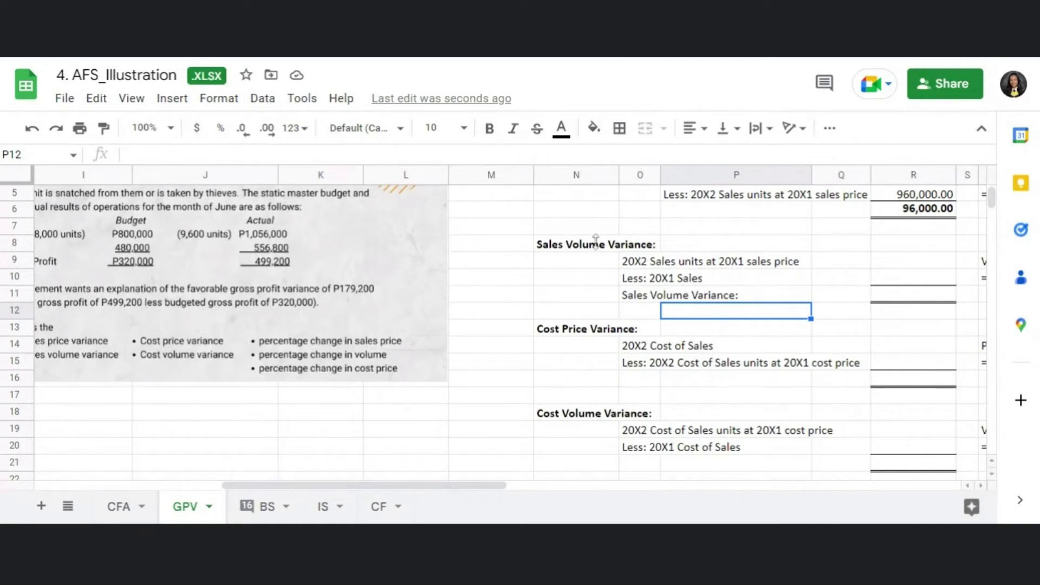
click(631, 262)
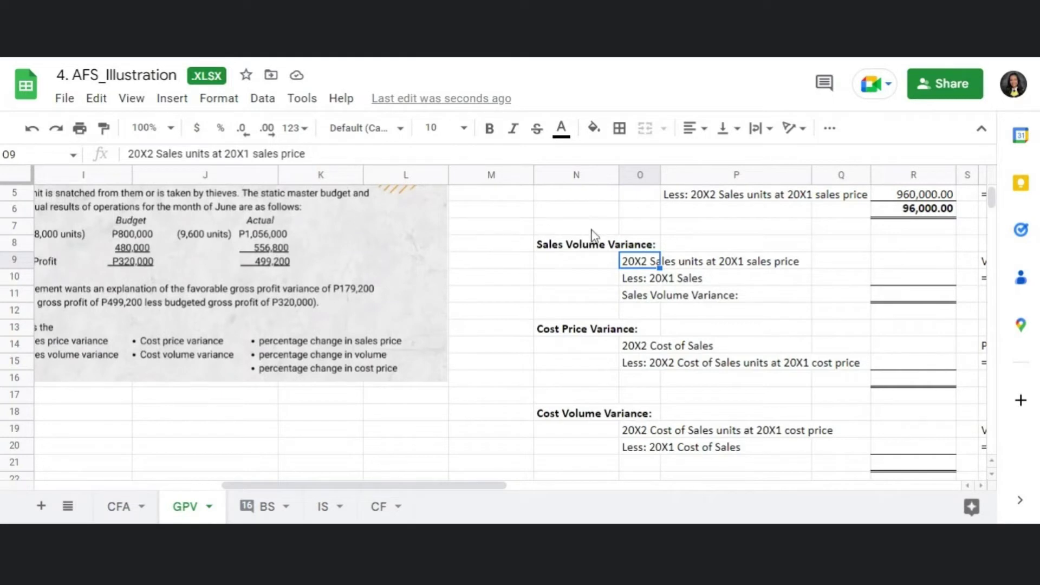
click(645, 283)
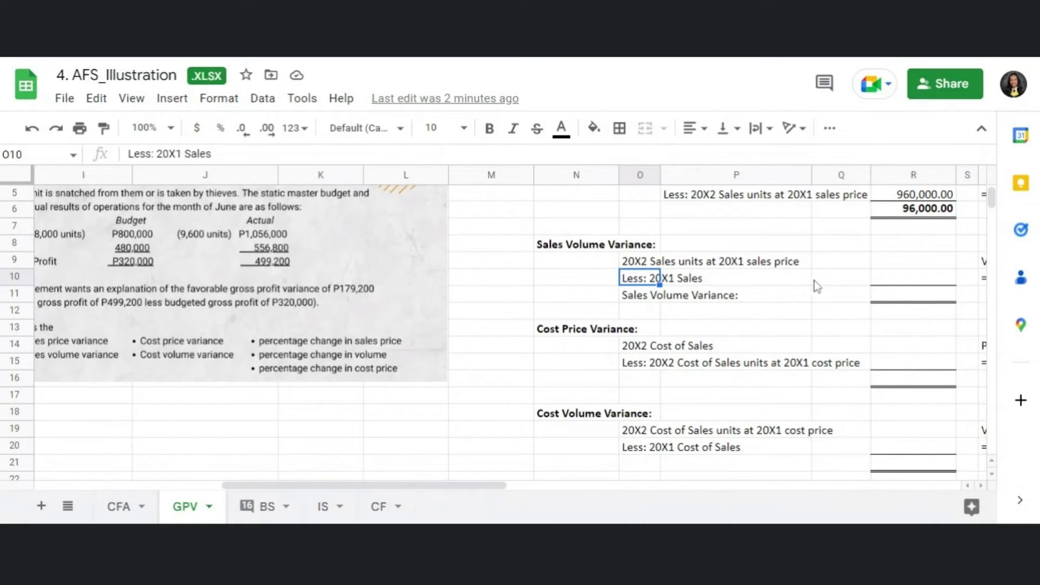
Reveal the Sales Volume Variance amounts in cells R9:R11 by setting their text colour to black.
click(902, 263)
shift+click(903, 297)
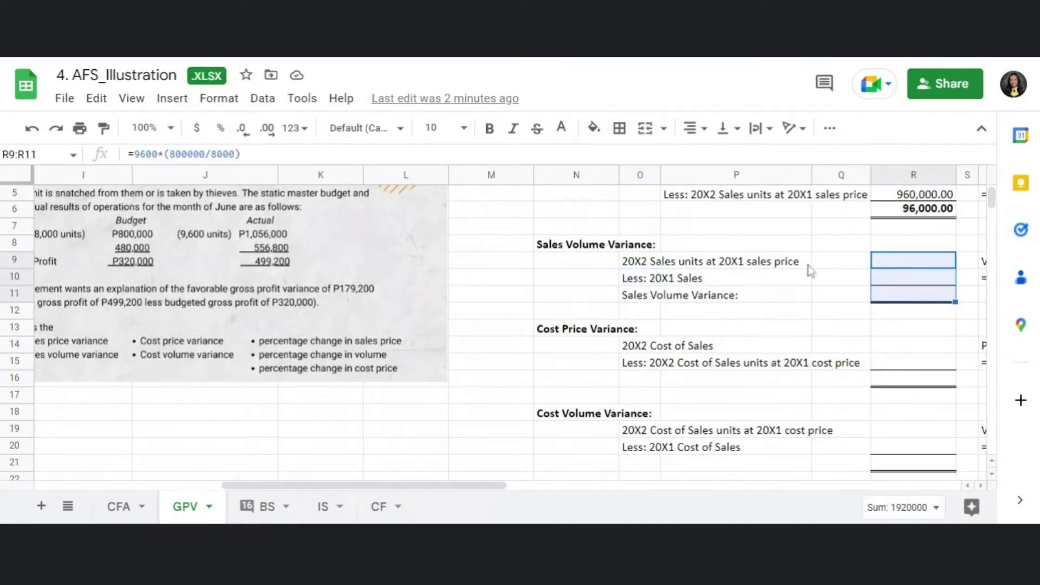
click(560, 130)
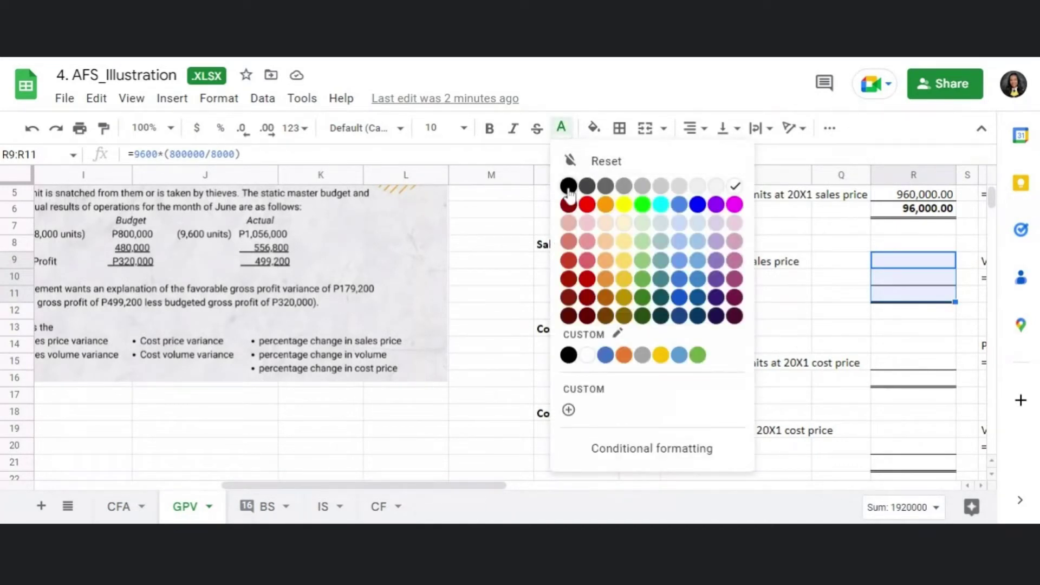
click(565, 185)
Compare the 20X2 sales units at 20X1 sales price line in the Sales Volume Variance with the one in the Sales Price Variance.
click(881, 351)
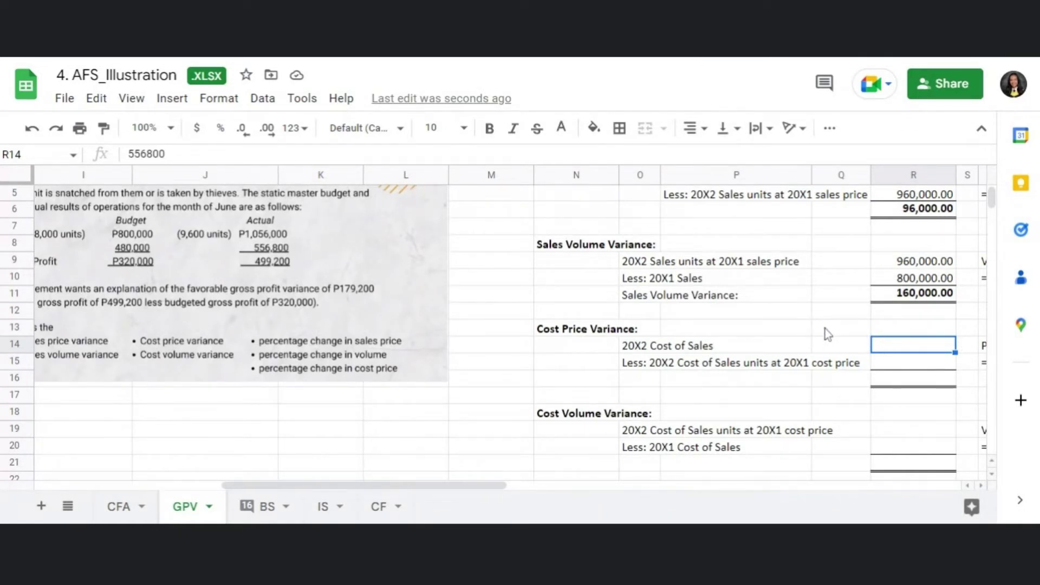
click(809, 330)
click(840, 329)
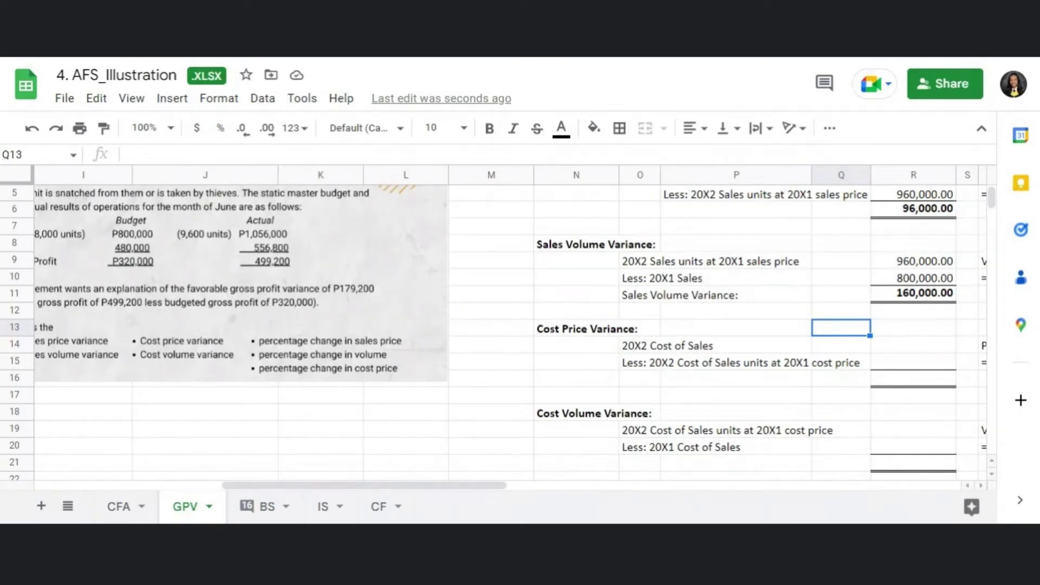
click(921, 261)
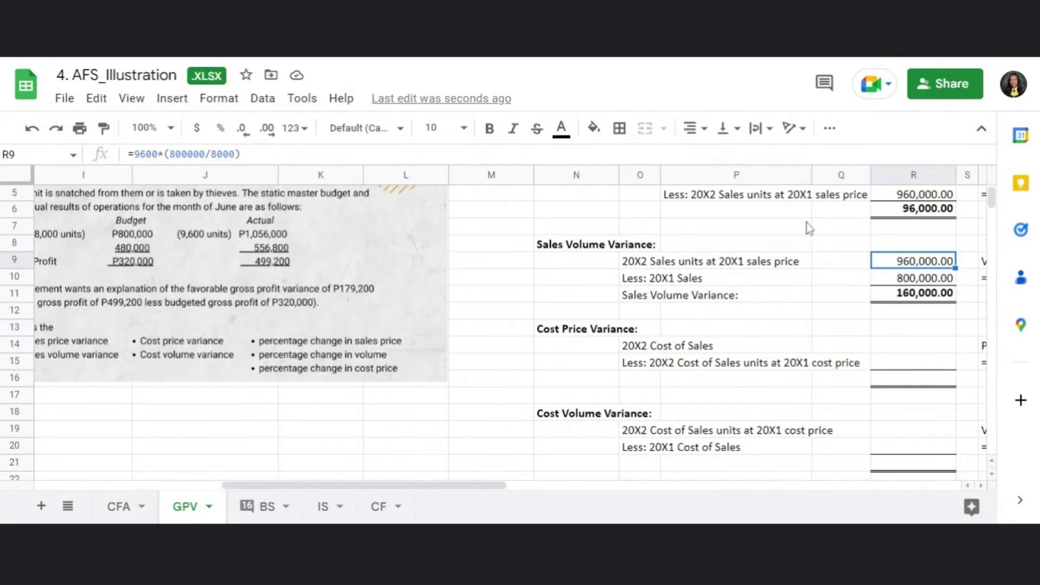
scroll(791, 269, up, 2)
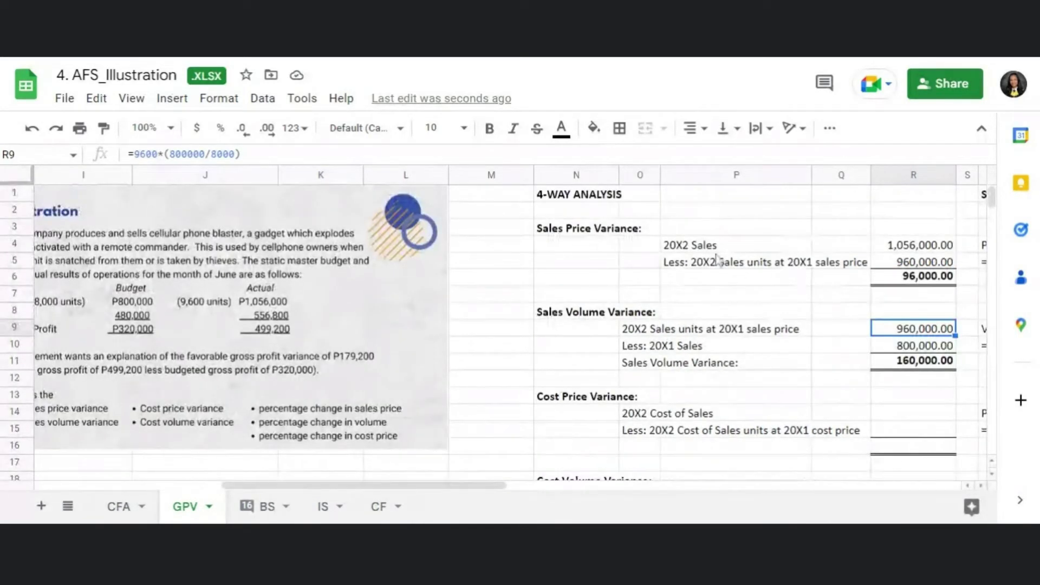
click(765, 269)
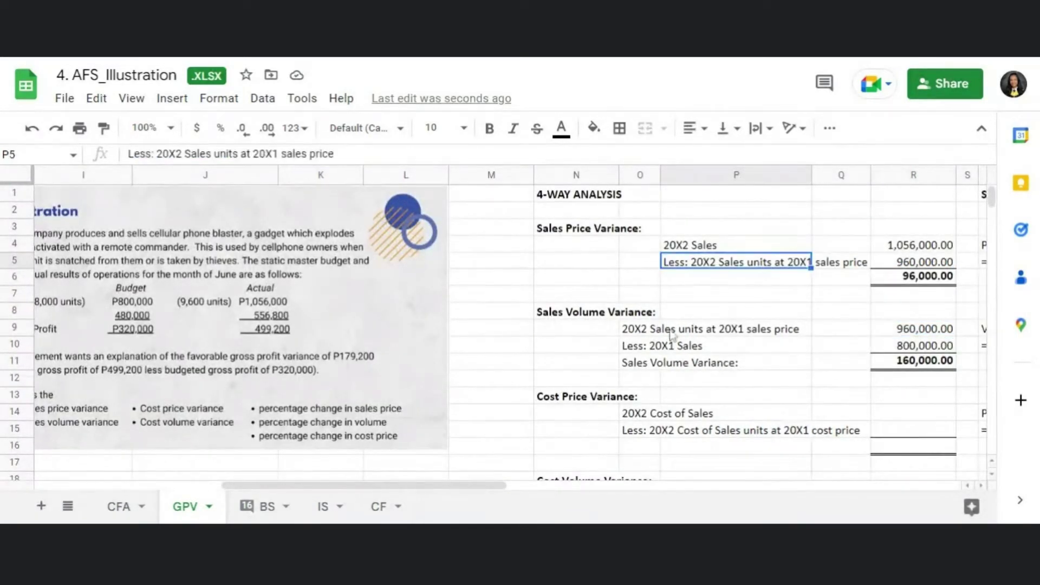
Compare the amount for 20X2 sales units at 20X1 sales price in R9 with the one in R5.
click(640, 333)
click(801, 268)
click(929, 268)
click(913, 332)
click(921, 262)
click(919, 331)
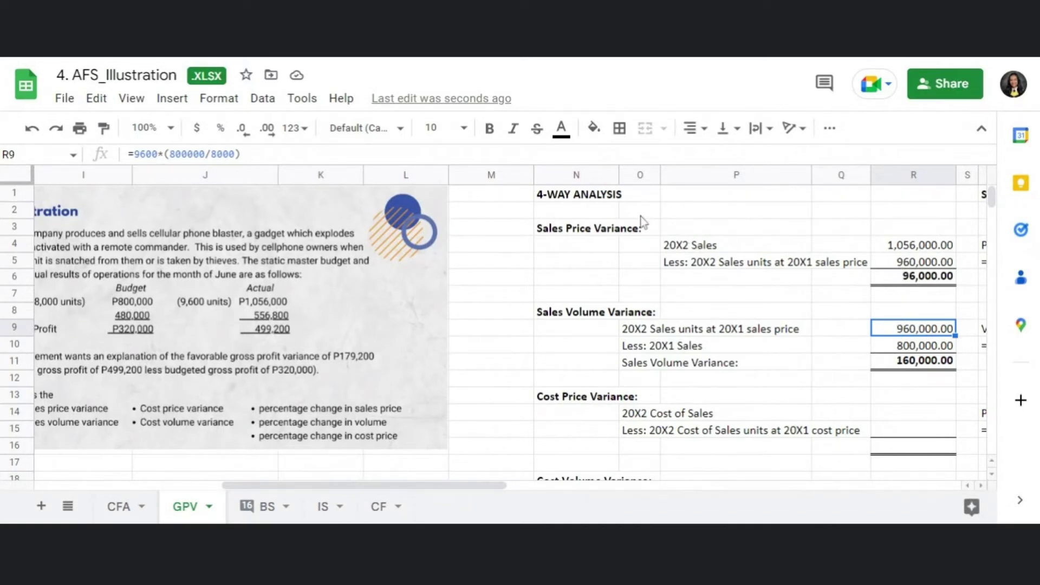
click(927, 264)
click(916, 331)
Check the 20X1 Sales amount in R10 and the formula behind the Sales Volume Variance in R11.
key(Down)
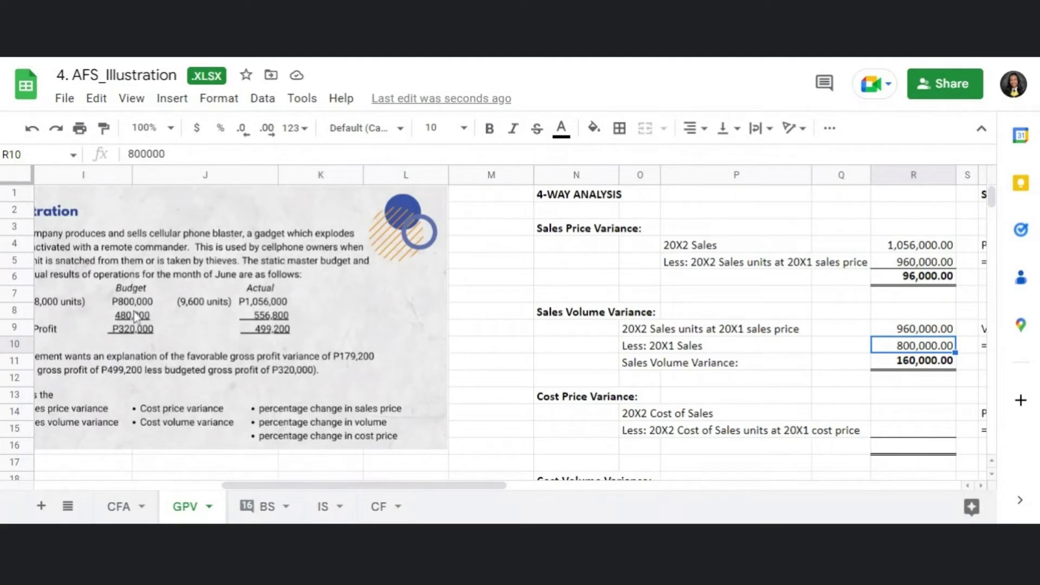
click(937, 367)
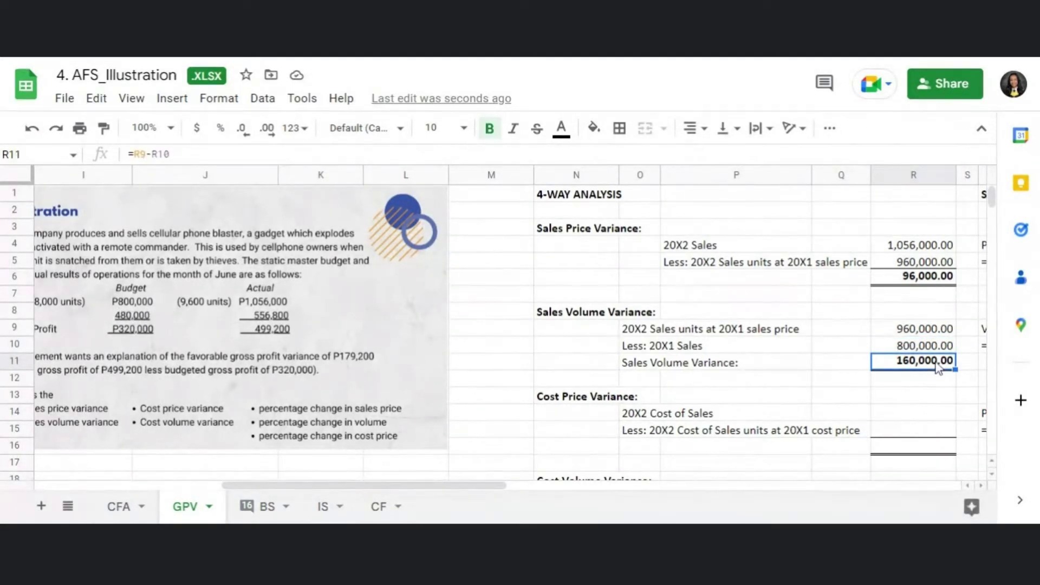
double_click(924, 366)
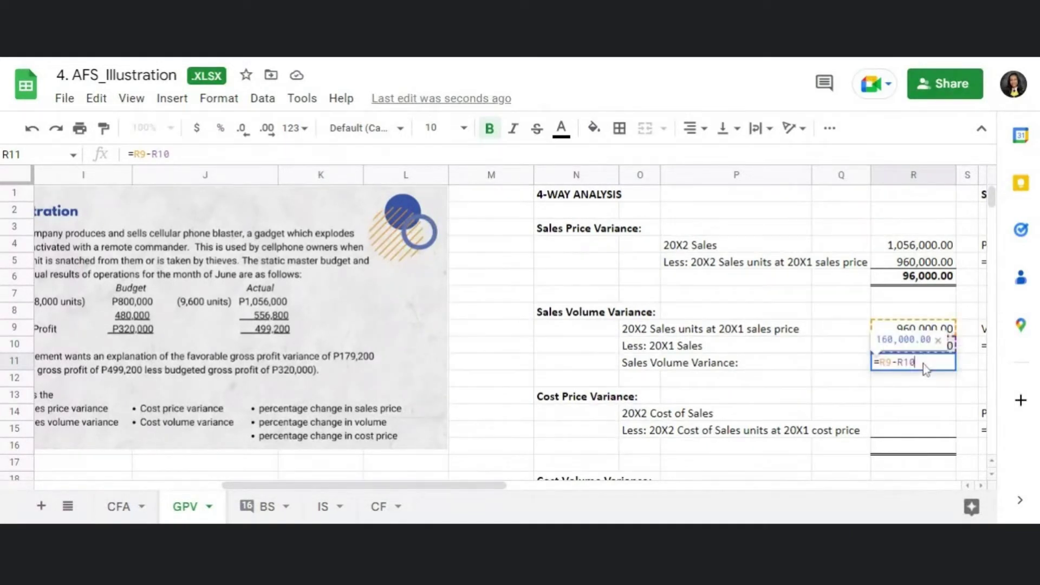
key(Return)
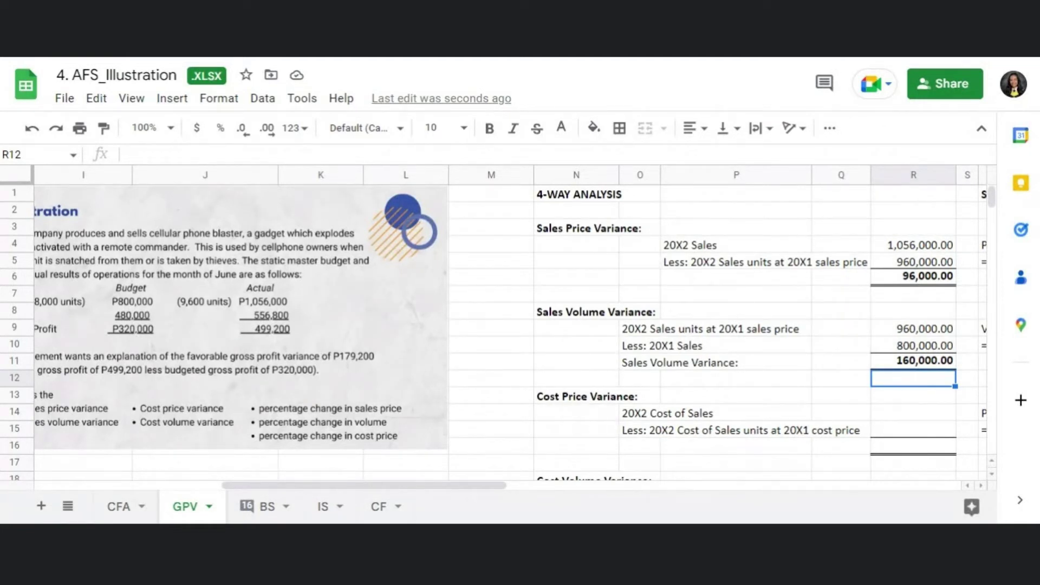
click(913, 361)
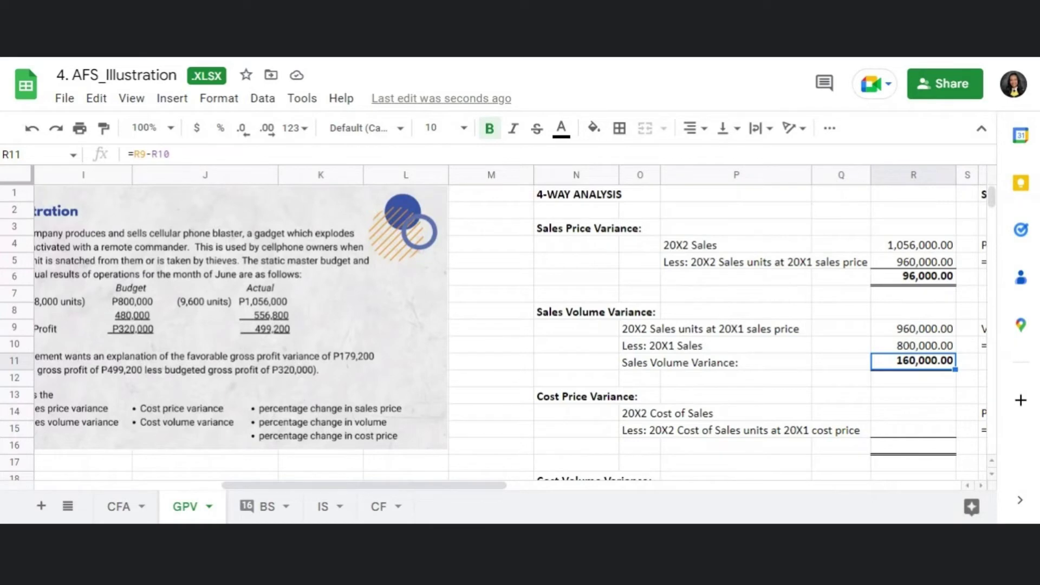
Examine the simplified analysis beside the four-way analysis, including its selling price factor and the Actual/20X2 and Budgeted/20X1 columns.
key(Right)
key(Right)
key(Right)
key(Right)
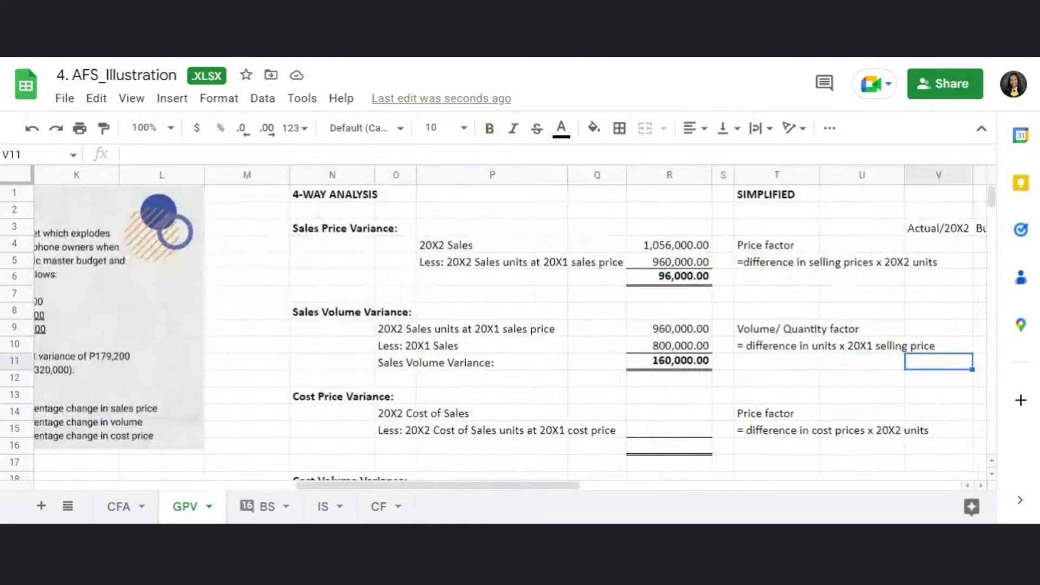
key(Right)
key(Right)
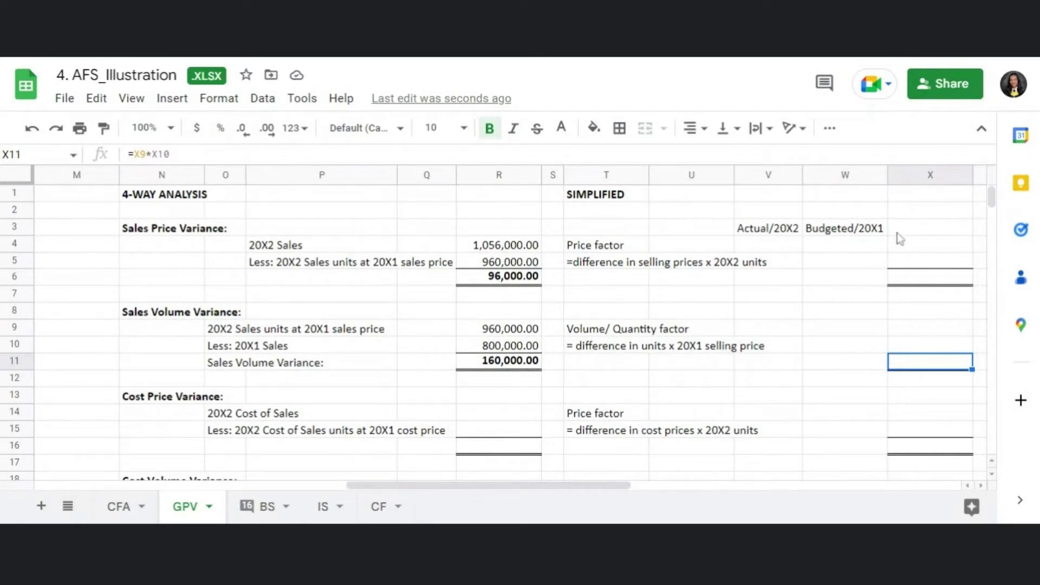
click(849, 295)
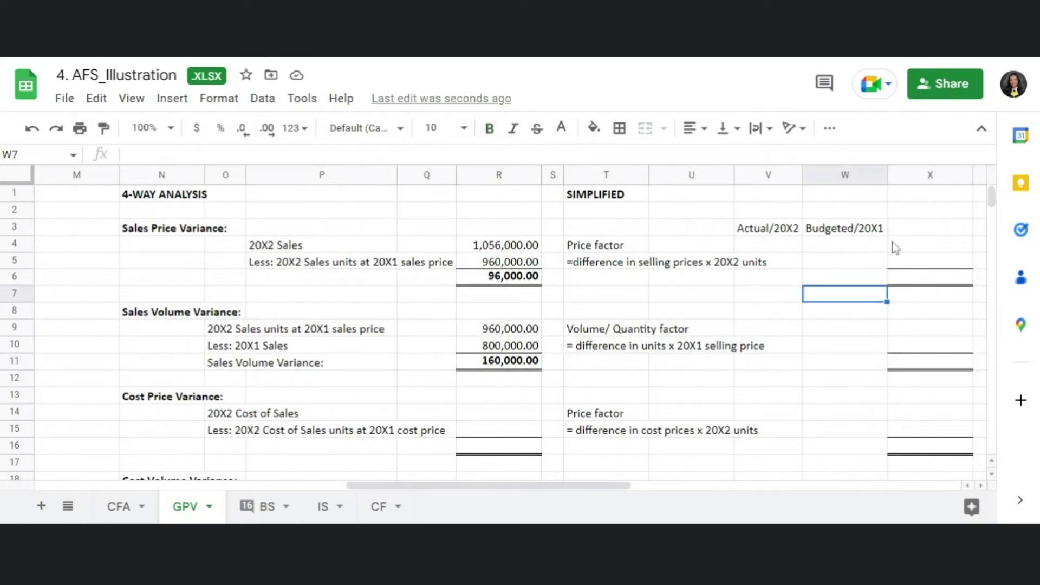
click(624, 270)
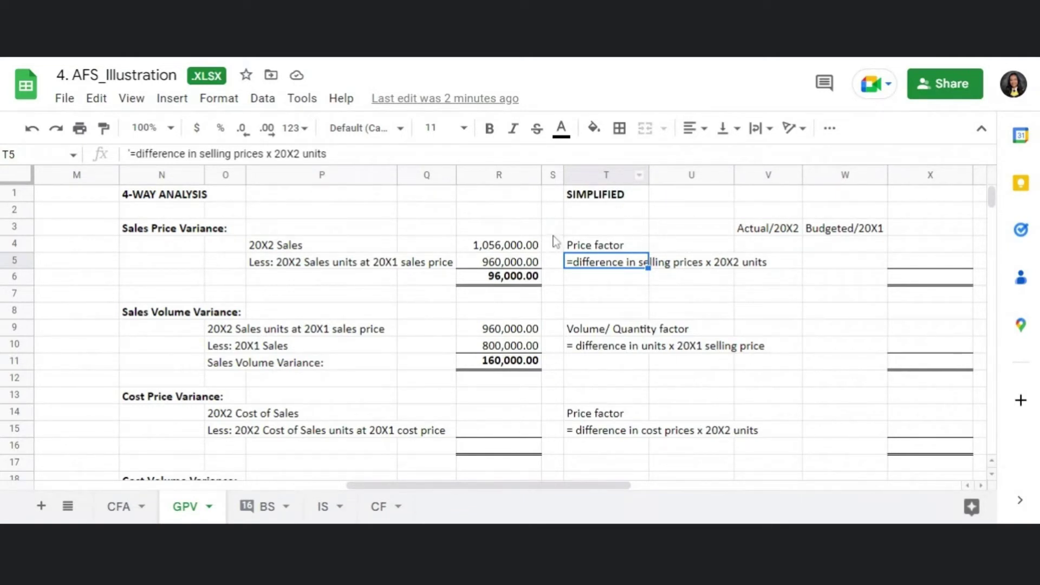
click(773, 230)
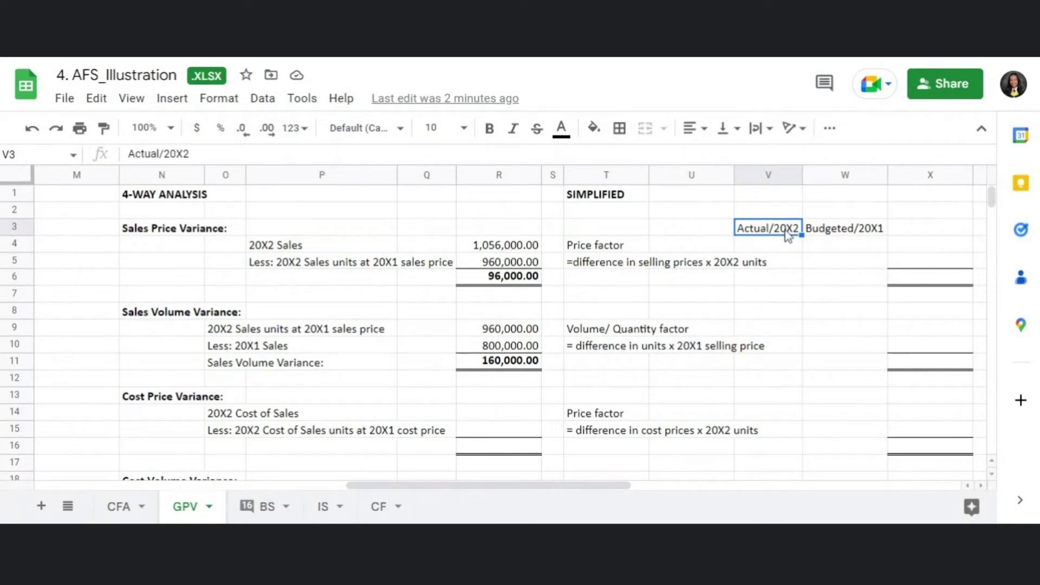
click(870, 233)
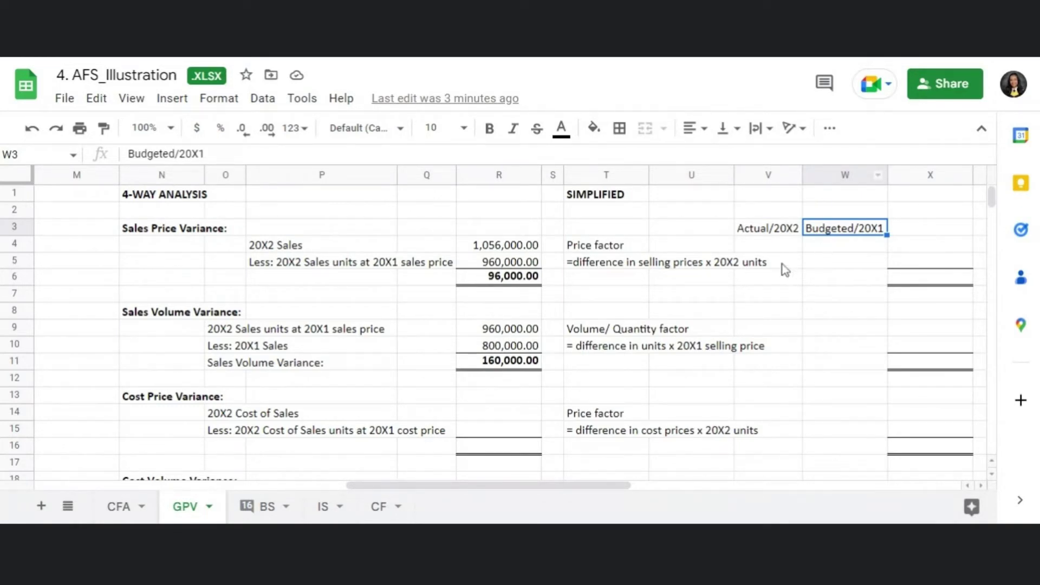
click(763, 234)
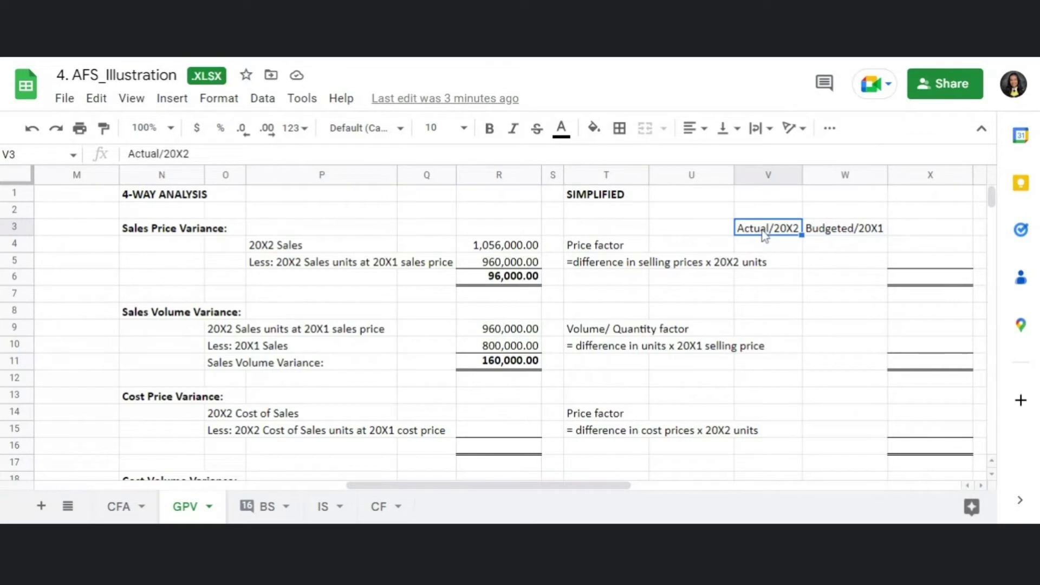
click(859, 232)
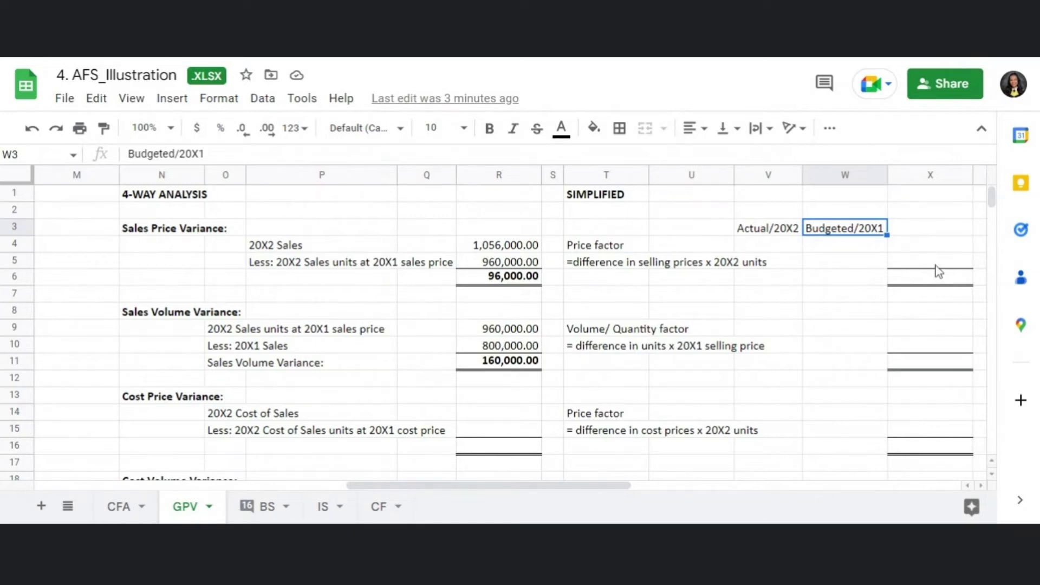
Examine the 20X2 units multiplier in the simplified price factor formula against the Sales Price Variance in R6.
click(616, 269)
drag(326, 154, 274, 154)
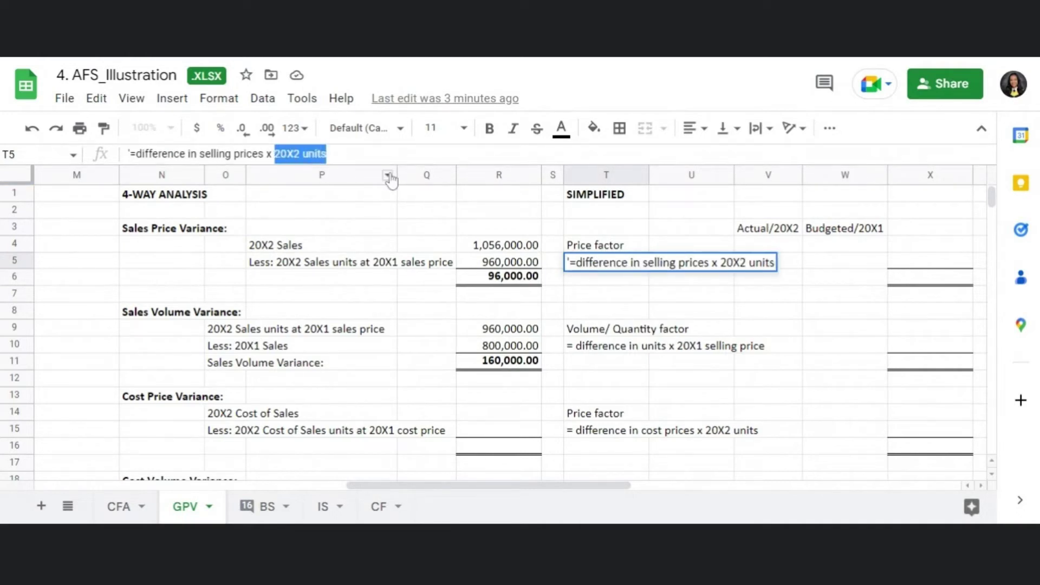
key(Return)
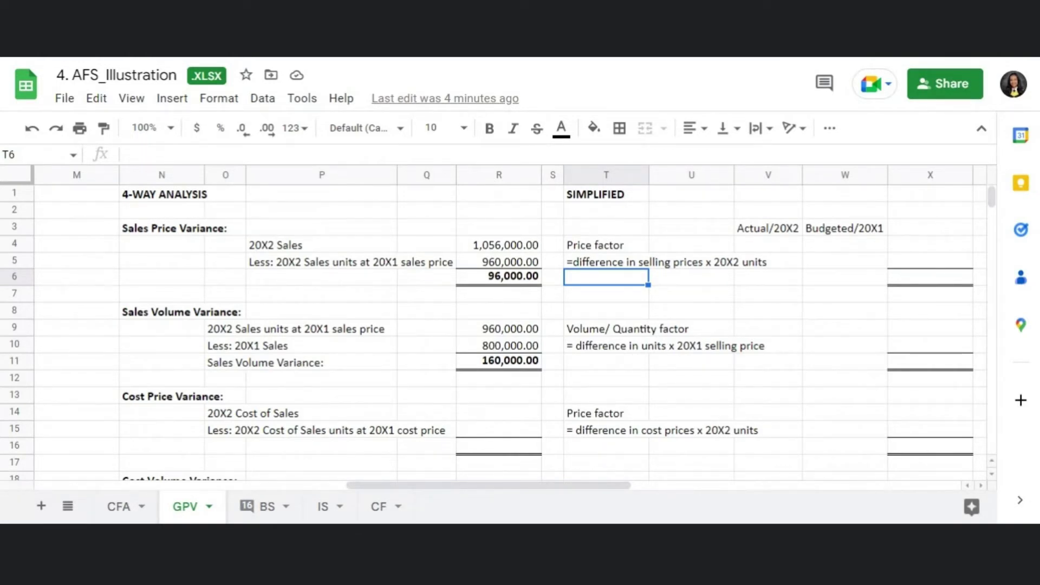
click(496, 282)
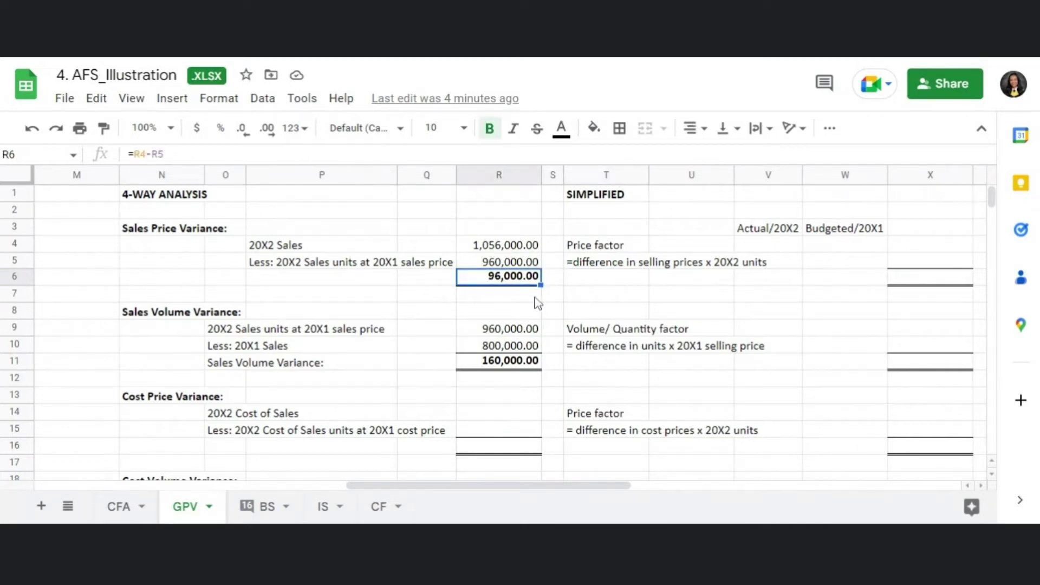
click(594, 196)
click(513, 229)
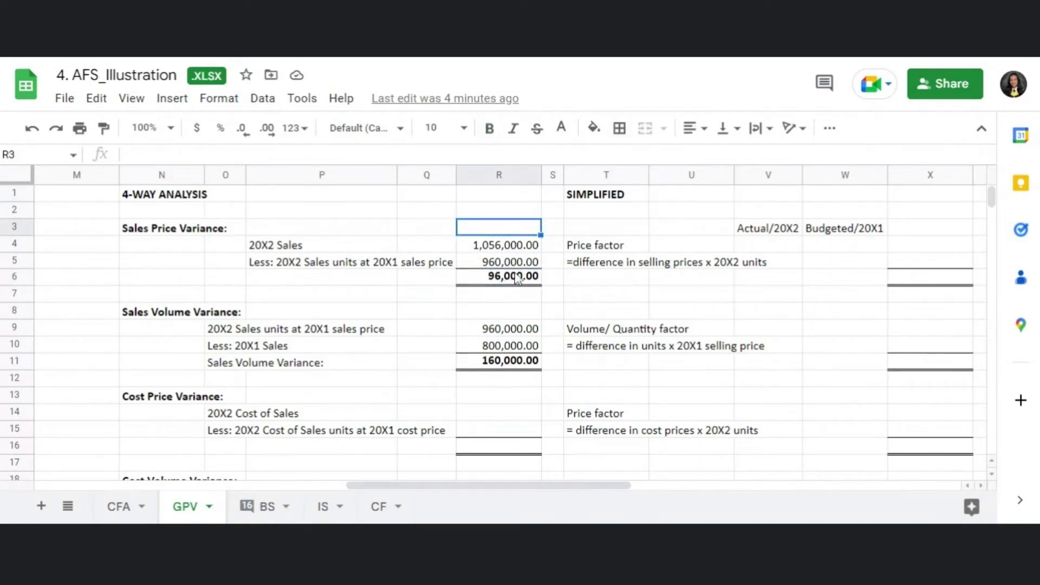
click(515, 276)
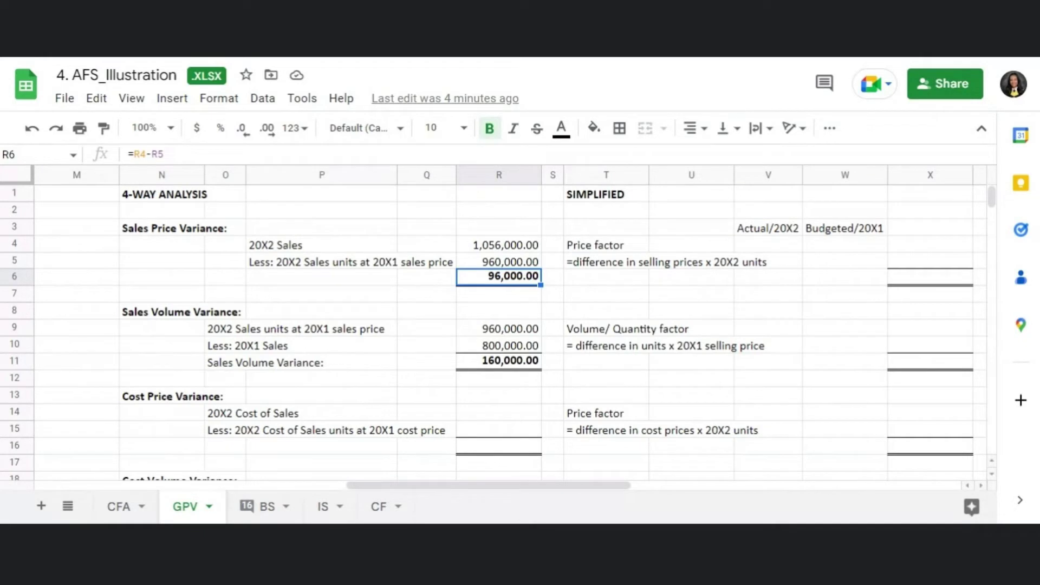
Reveal the actual and budgeted selling prices in V4:W4 by setting their text colour to black.
click(768, 233)
click(772, 246)
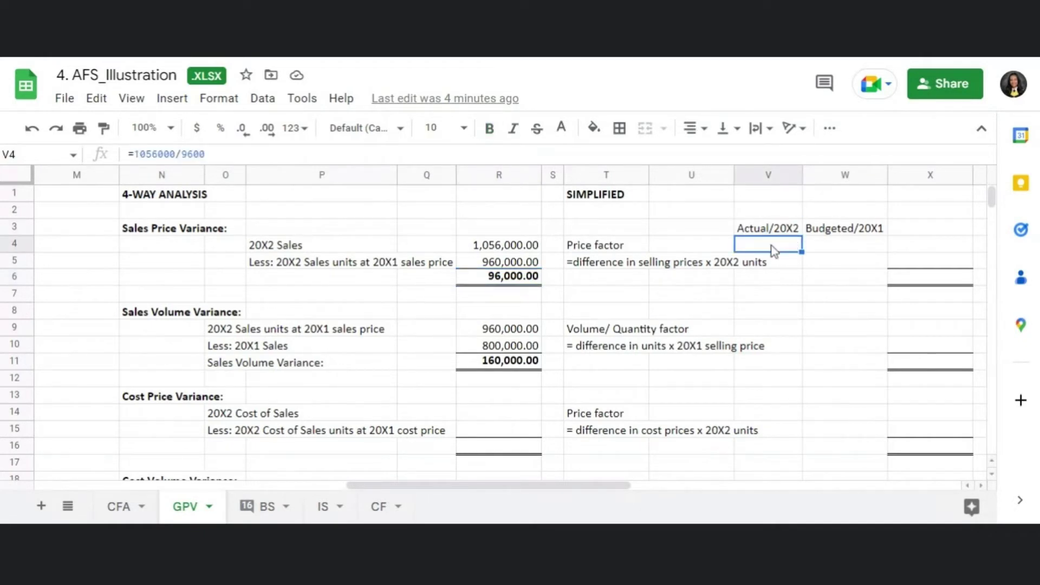
click(781, 232)
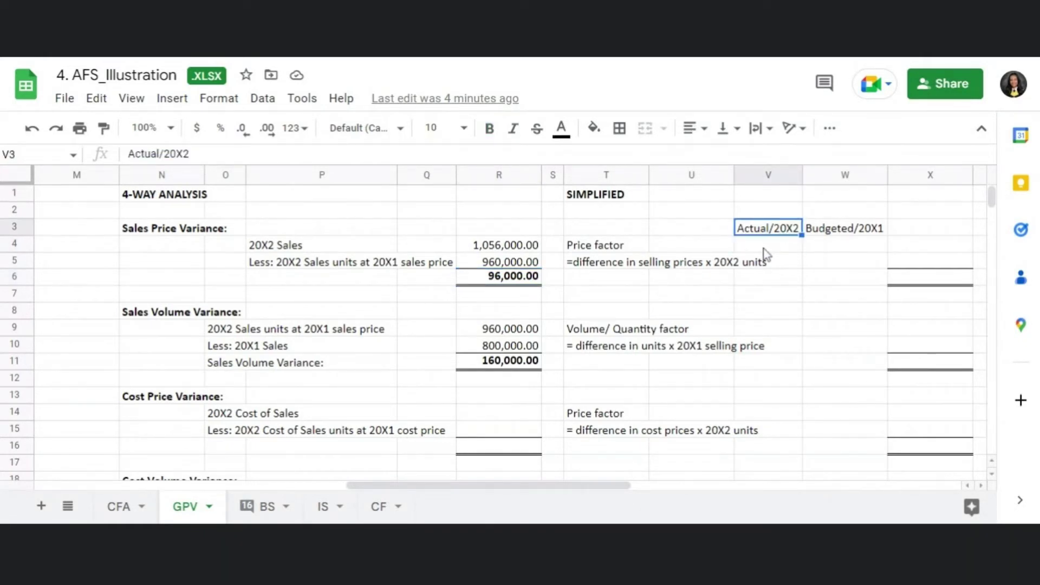
click(764, 247)
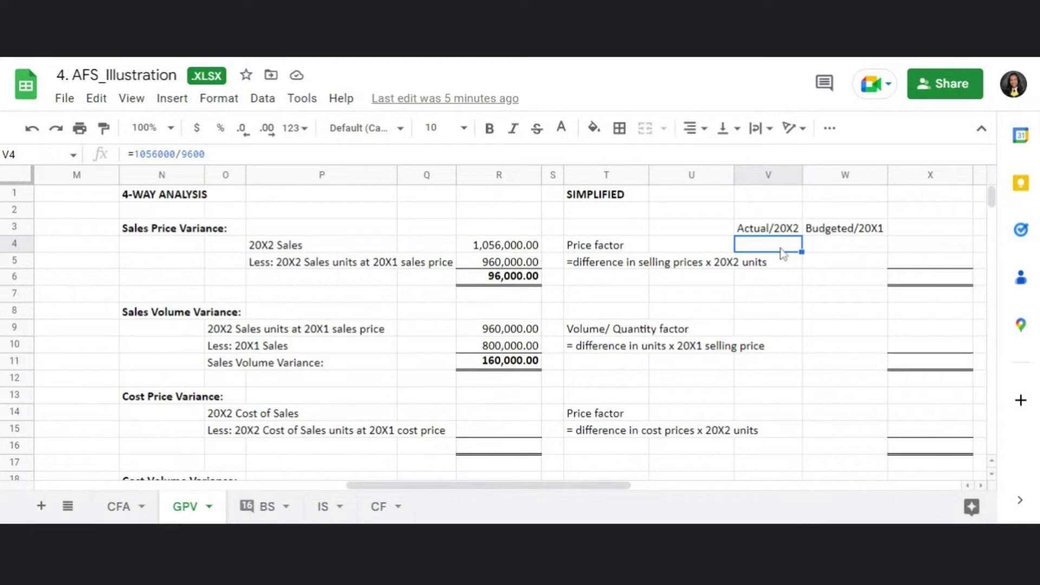
shift+click(823, 253)
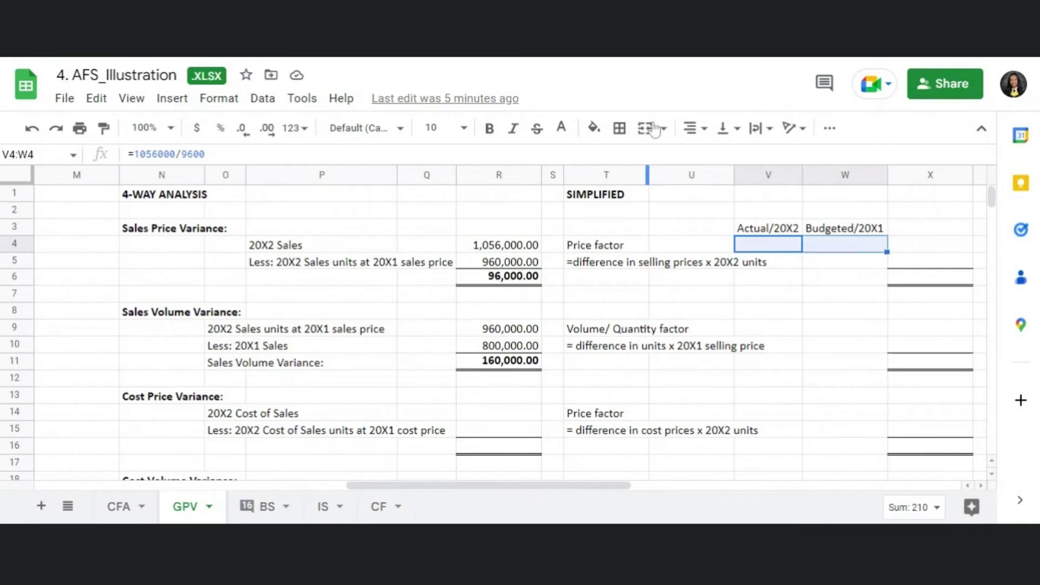
click(561, 128)
click(566, 184)
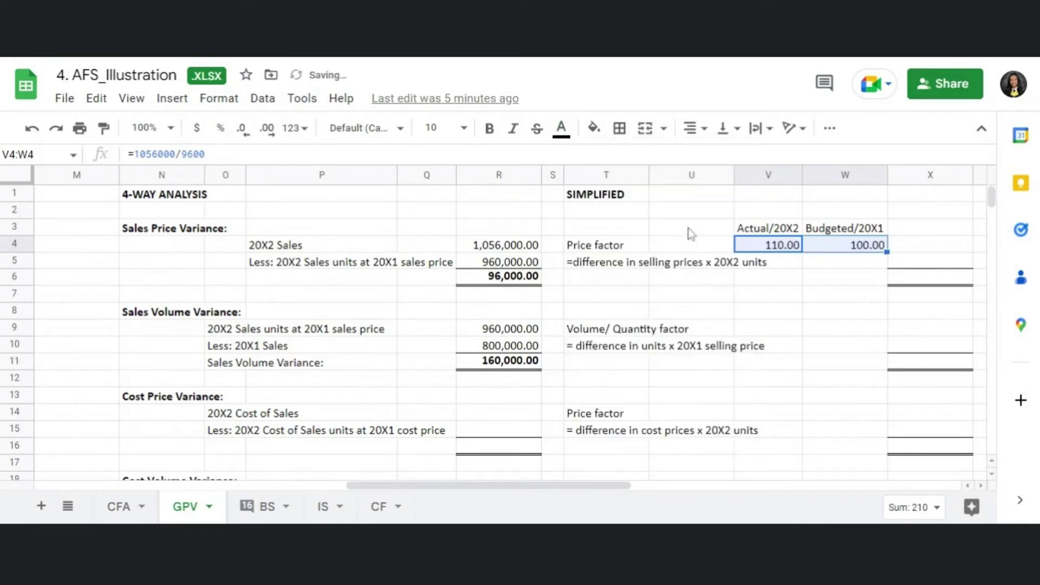
Compare the budgeted selling price in W4 with the actual selling price in V4, including their formulas.
click(790, 297)
click(855, 247)
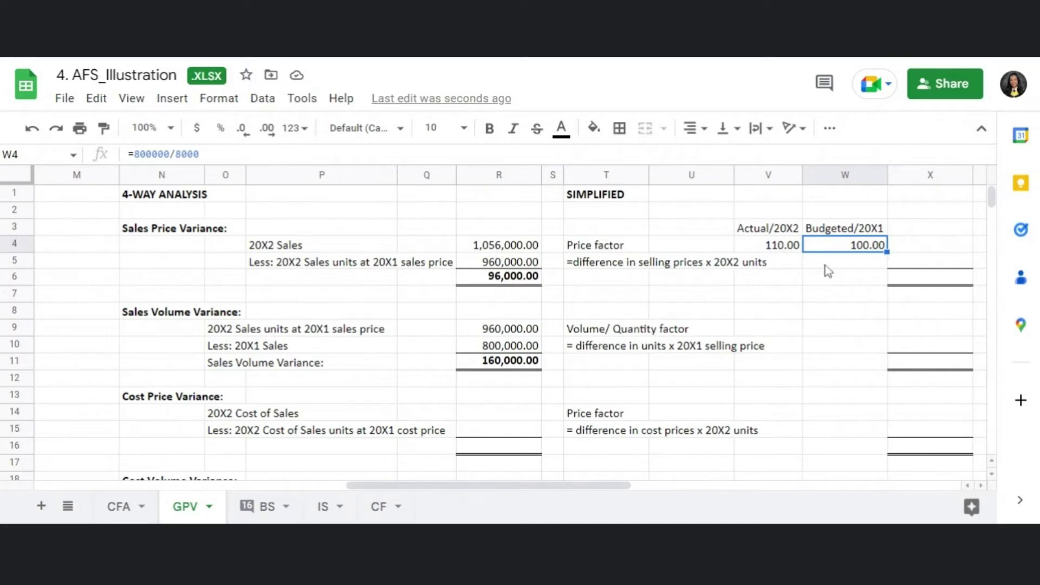
click(834, 318)
click(827, 244)
click(766, 246)
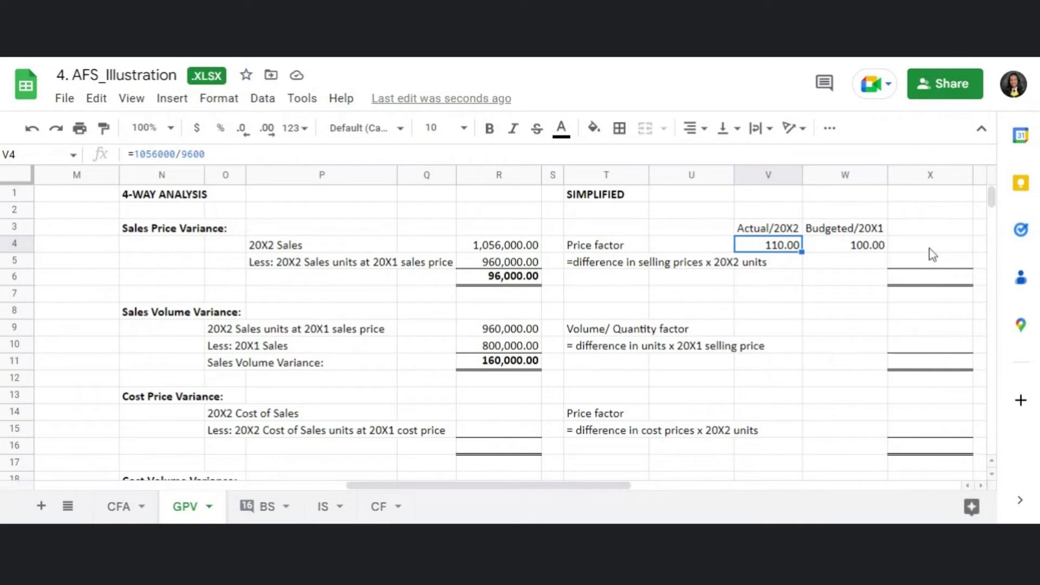
Reveal the selling price difference in X4 by setting its text colour to black.
click(915, 250)
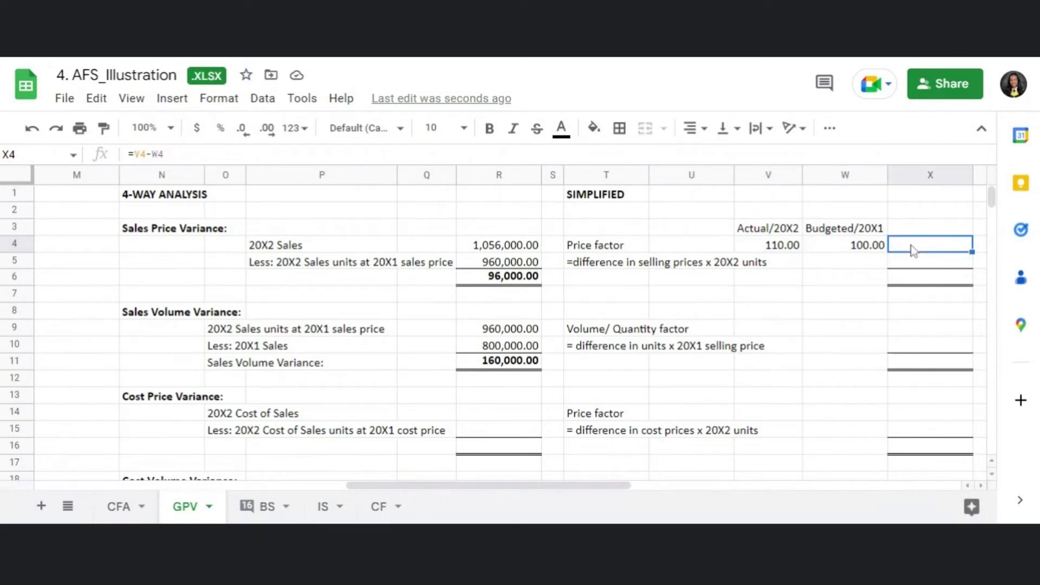
click(593, 128)
click(561, 128)
click(569, 186)
Reveal the 20X2 units in X5 and the simplified sales price variance in X6 with black text.
click(918, 265)
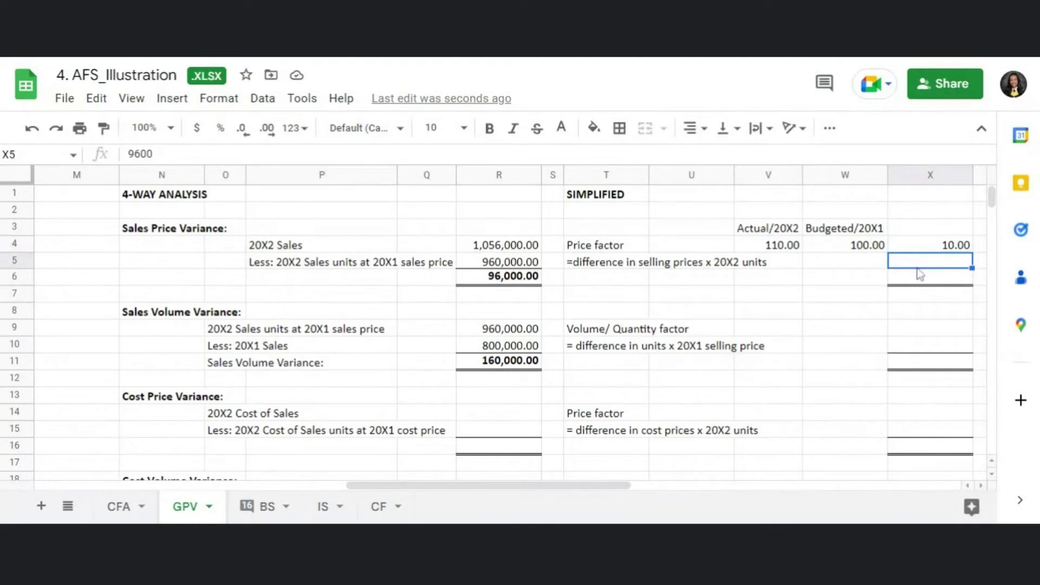
click(561, 129)
click(569, 185)
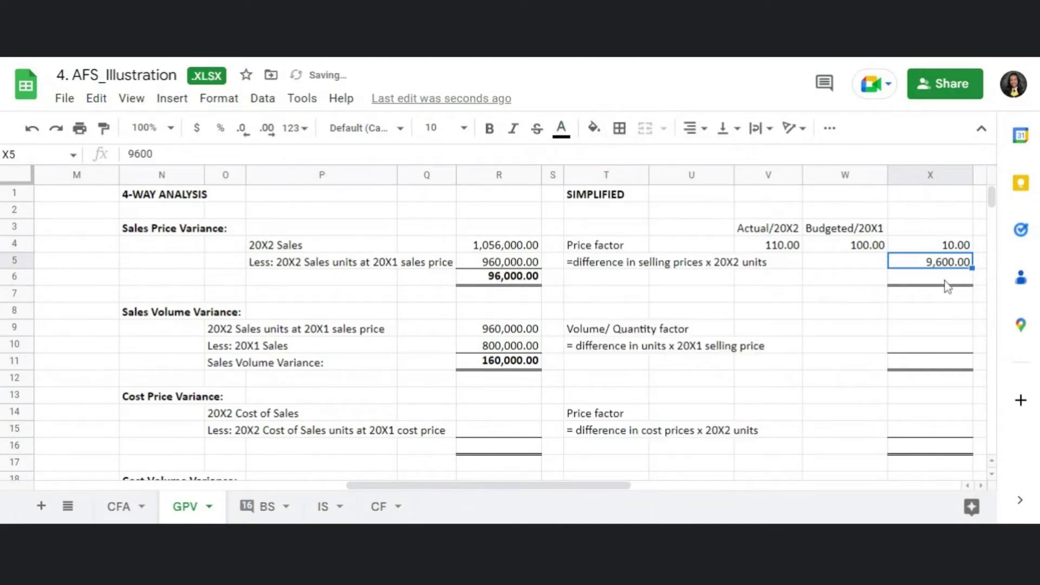
click(948, 280)
click(561, 129)
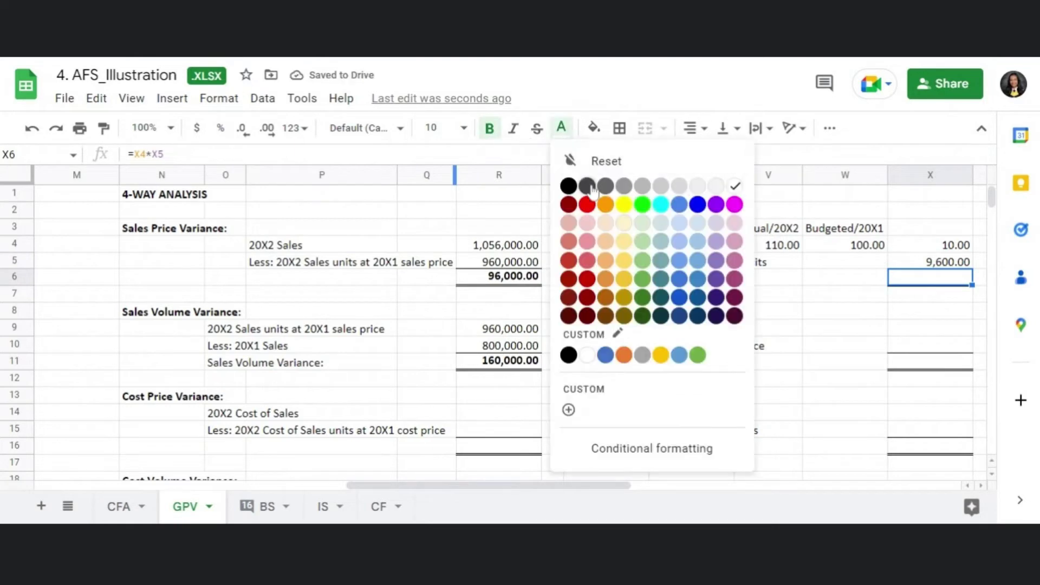
click(567, 184)
click(953, 298)
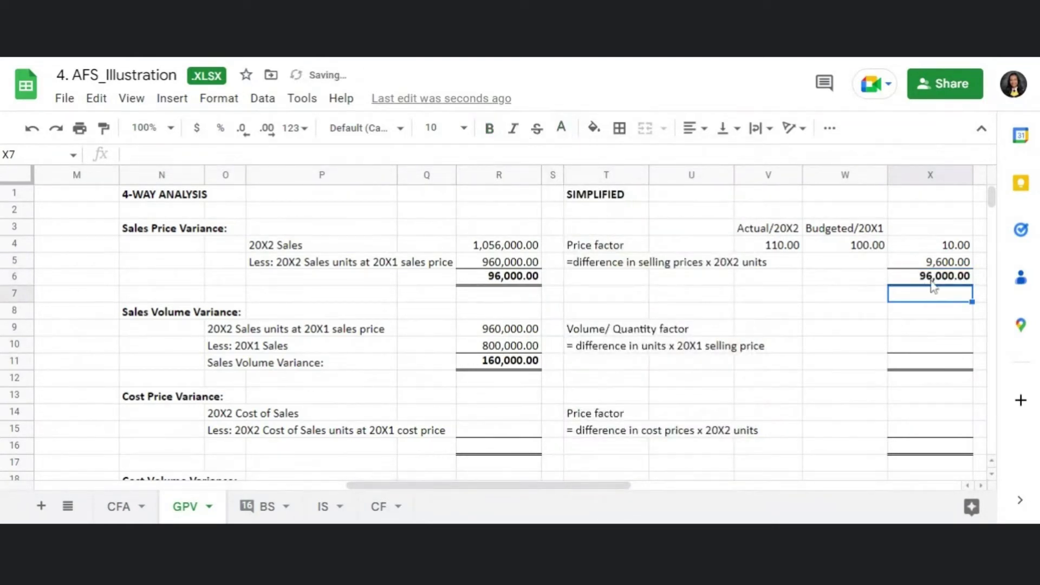
Compare the simplified sales price variance in X6 and its price inputs with the Sales Price Variance computation in rows 4 to 6.
click(946, 279)
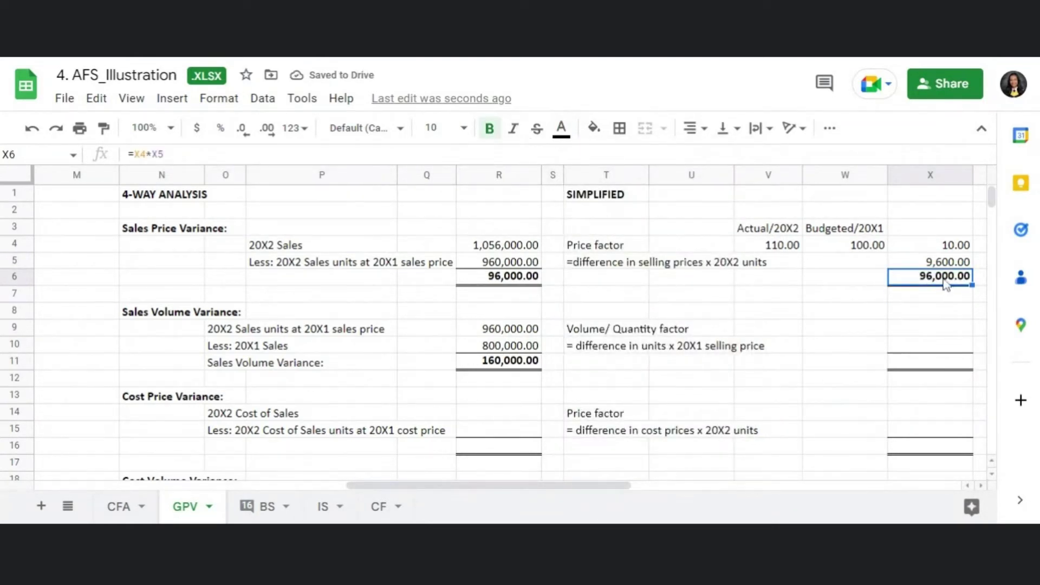
click(504, 279)
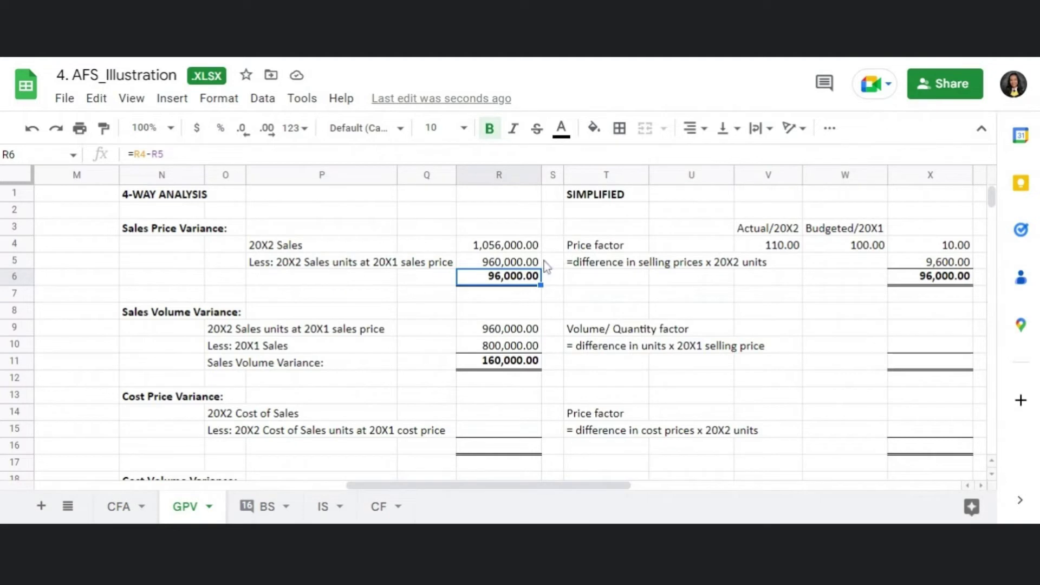
drag(347, 246, 373, 287)
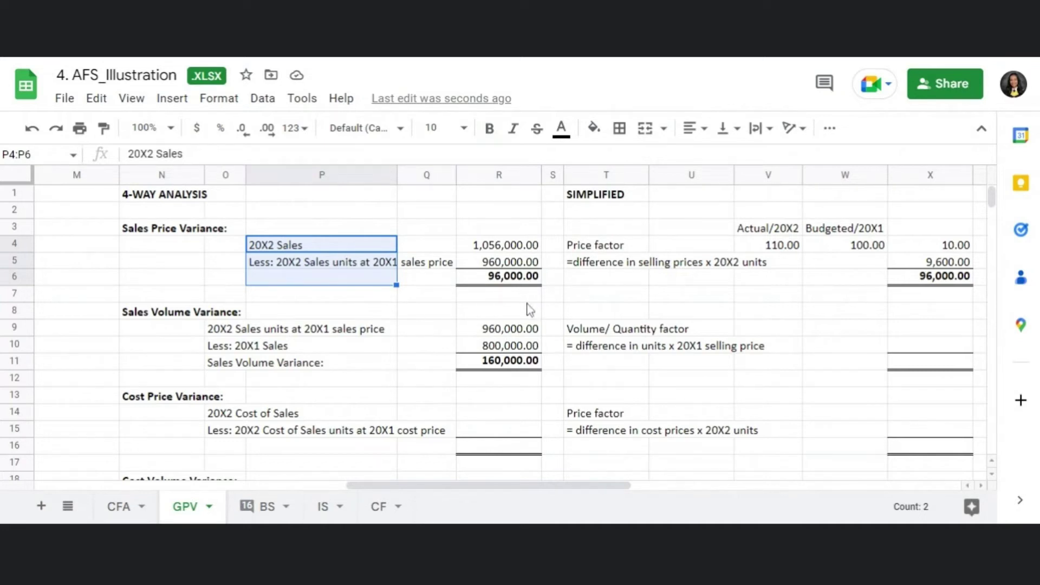
click(717, 308)
click(779, 247)
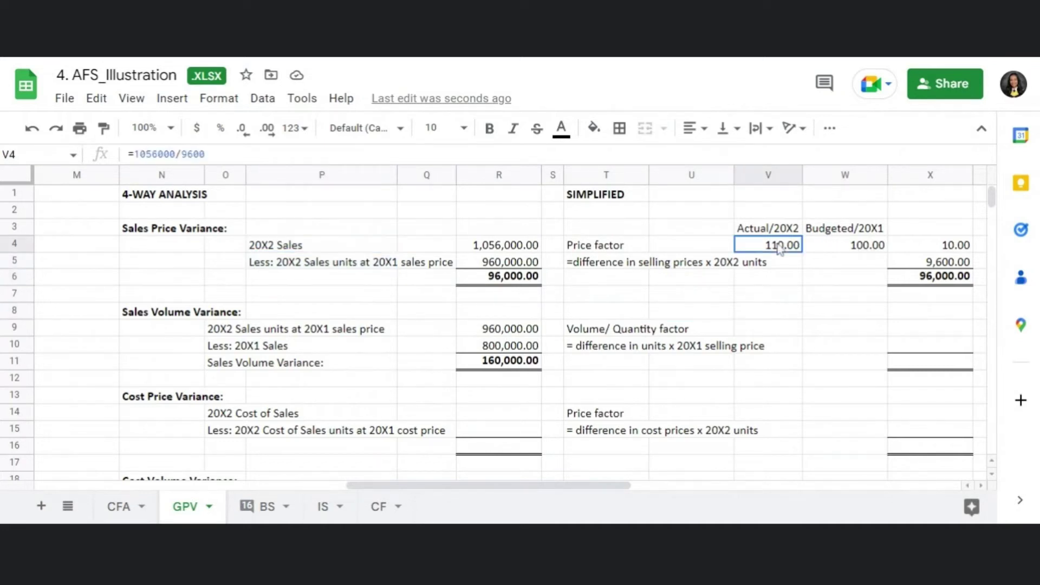
Compare the selling price inputs in V4:W4 with the simplified volume factor description in T9:T10.
drag(779, 247, 856, 247)
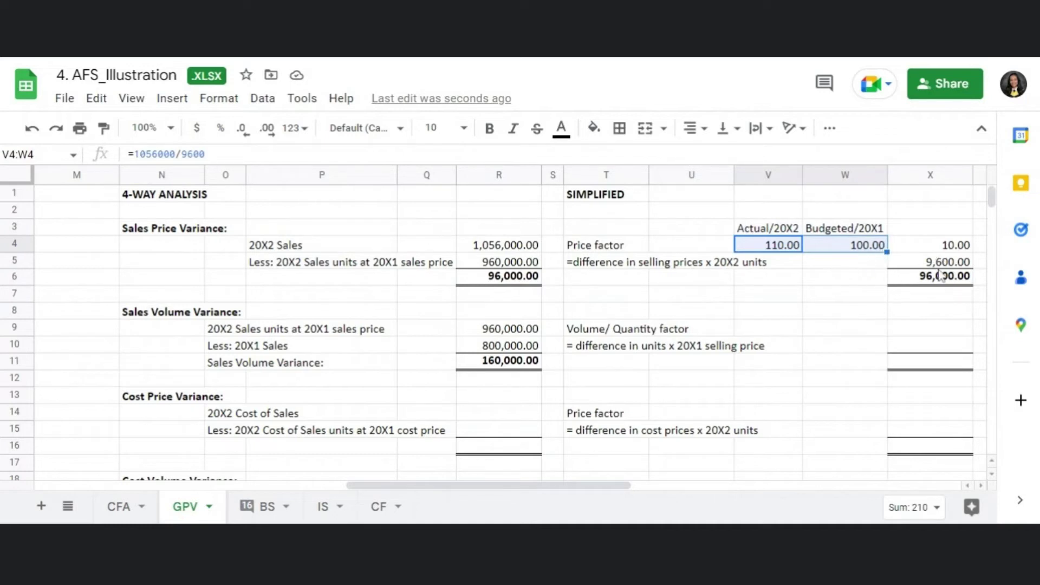
click(786, 328)
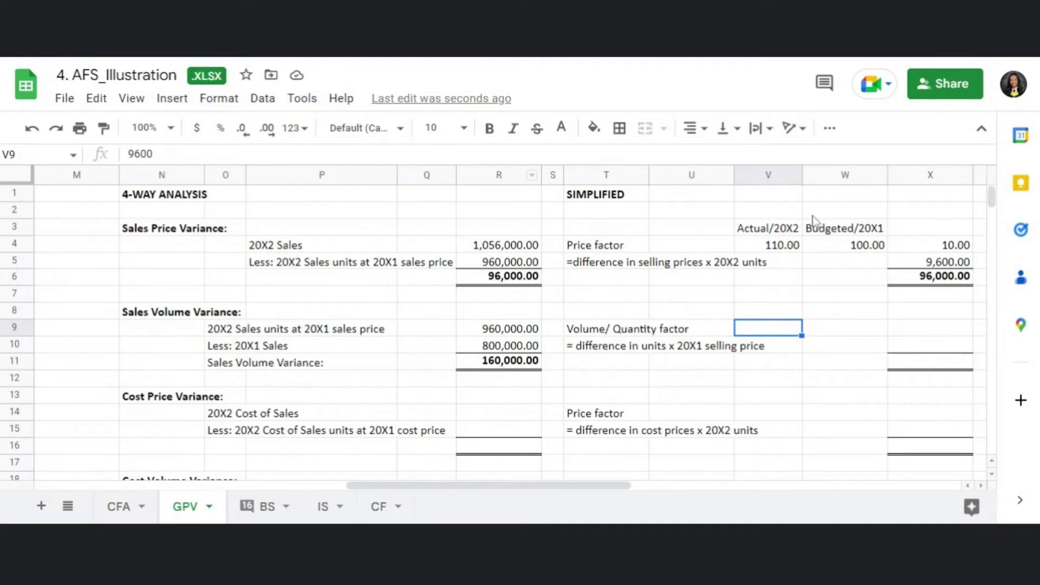
click(677, 279)
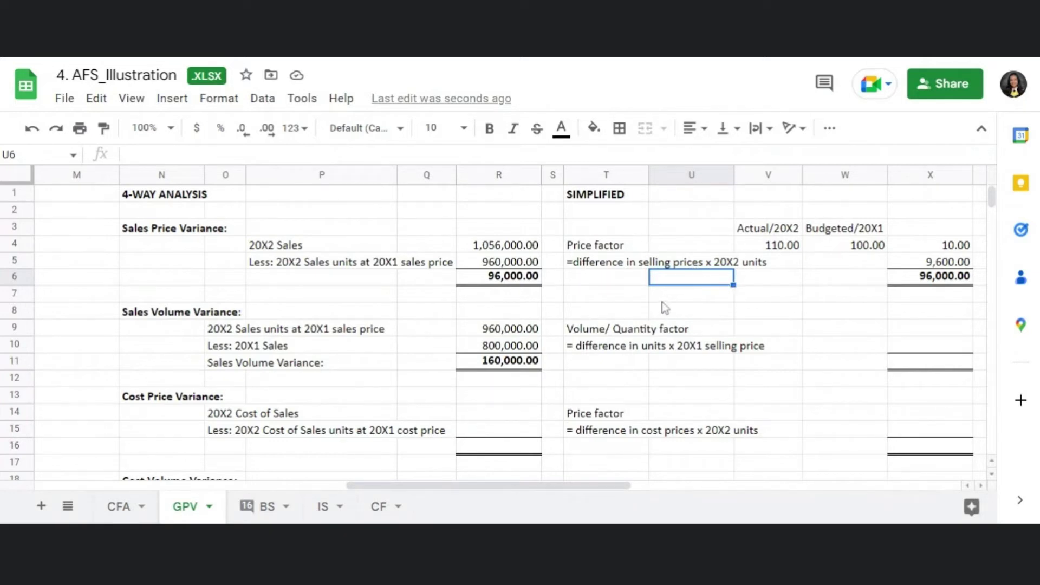
click(642, 296)
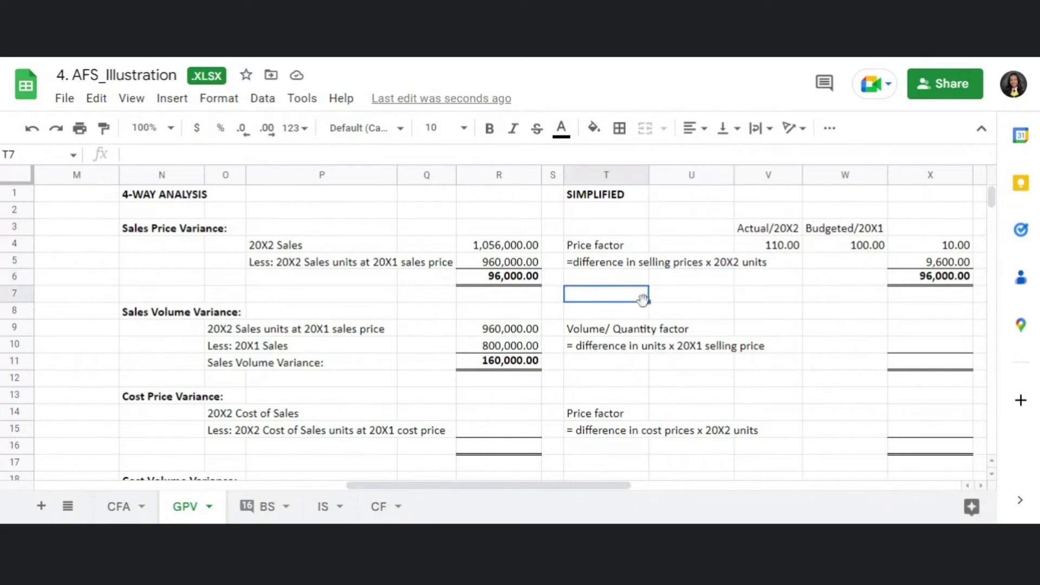
click(639, 331)
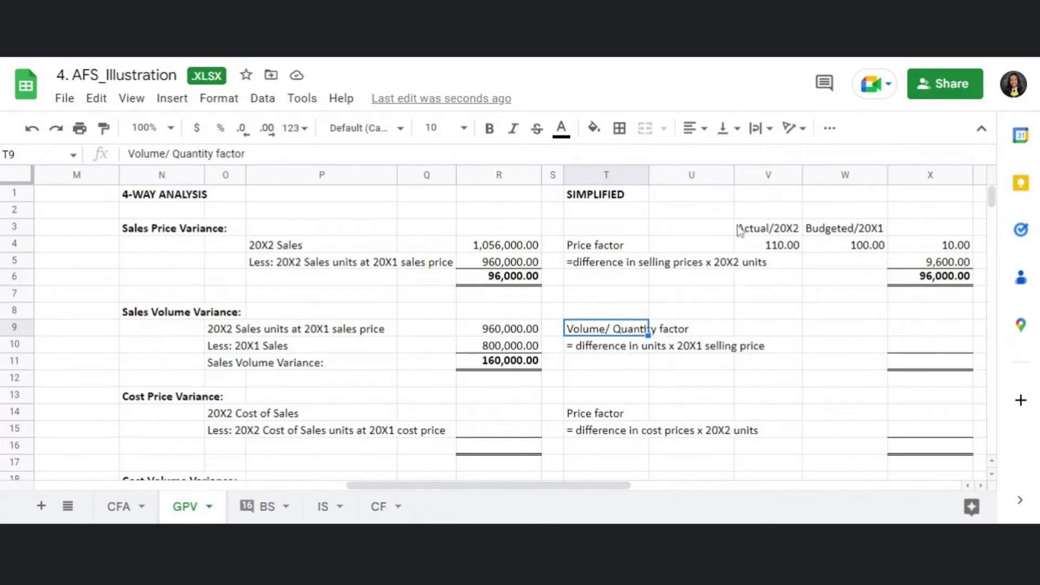
click(616, 349)
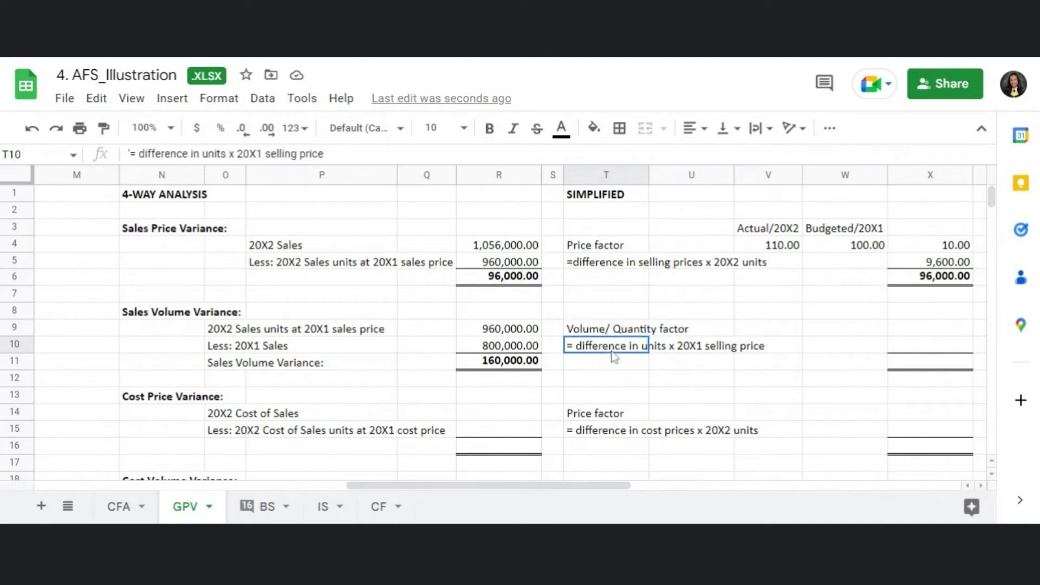
Reveal the simplified sales volume variance in X11 by setting its text colour to black.
click(924, 364)
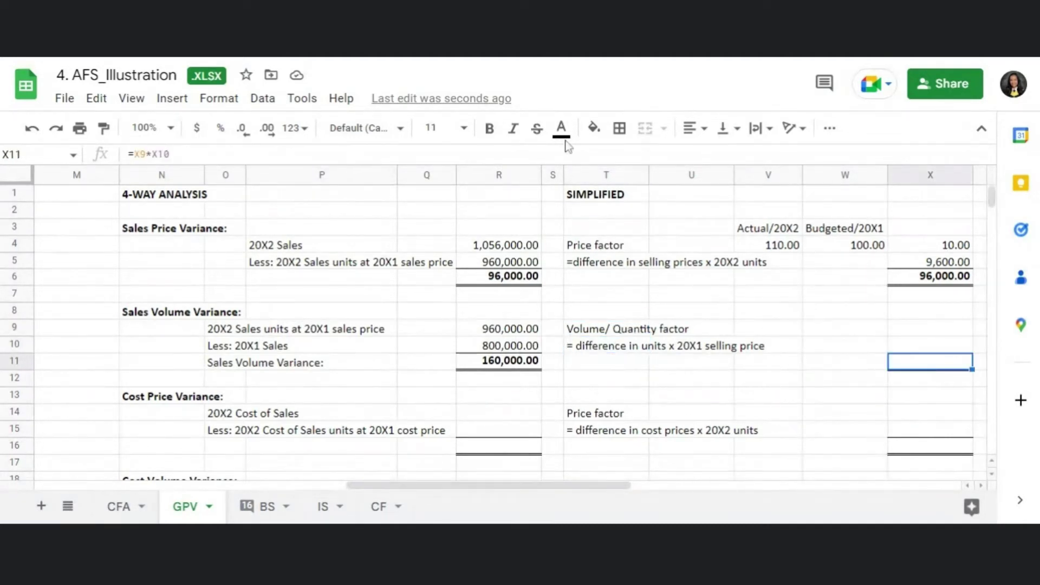
click(489, 129)
click(561, 128)
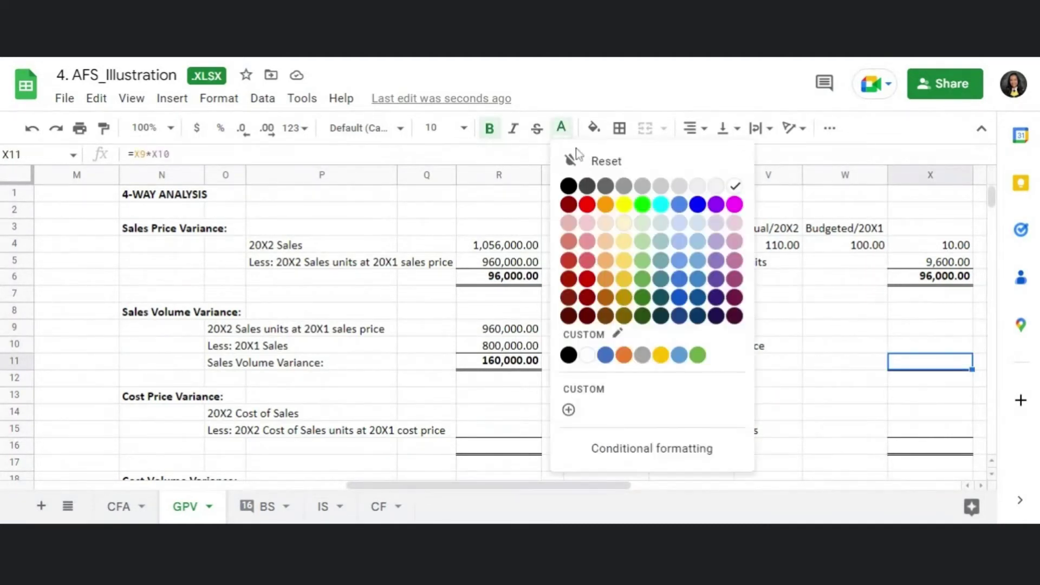
click(566, 183)
click(695, 365)
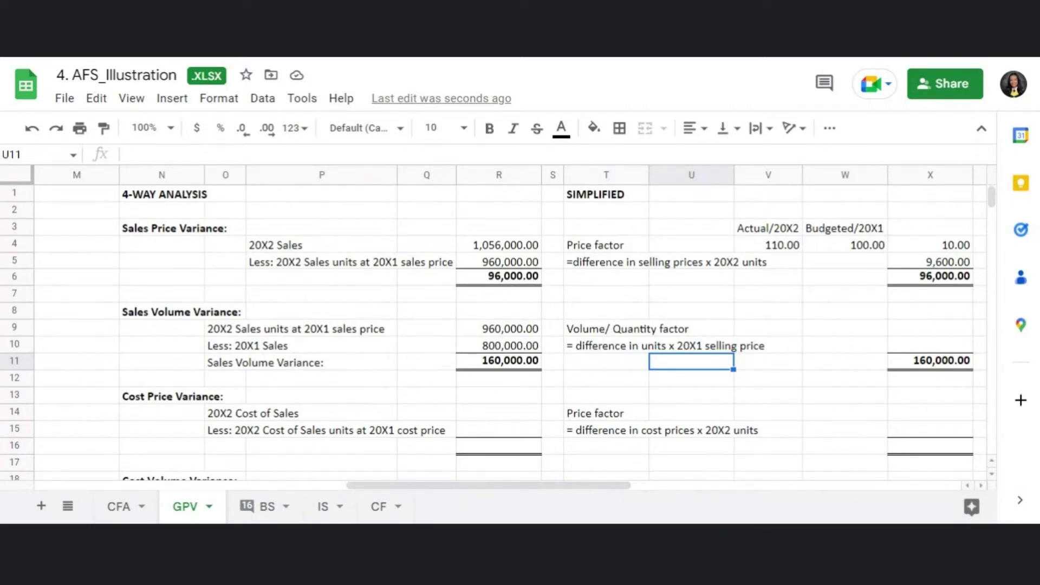
Reveal the 20X2 and 20X1 units in V9:W9 and their difference in X9 with black text.
drag(766, 331, 832, 332)
click(563, 130)
click(569, 185)
click(899, 336)
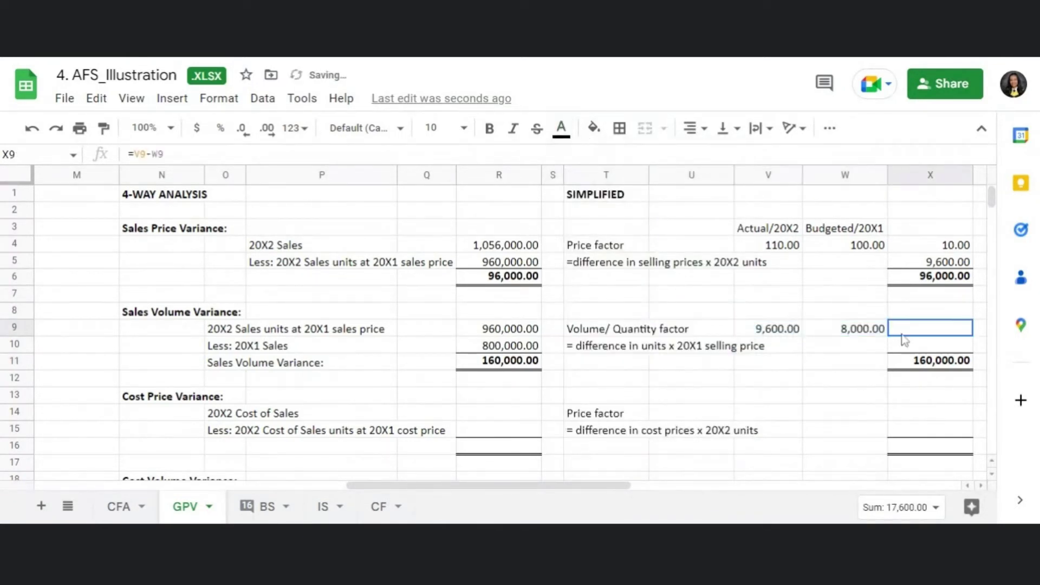
click(562, 129)
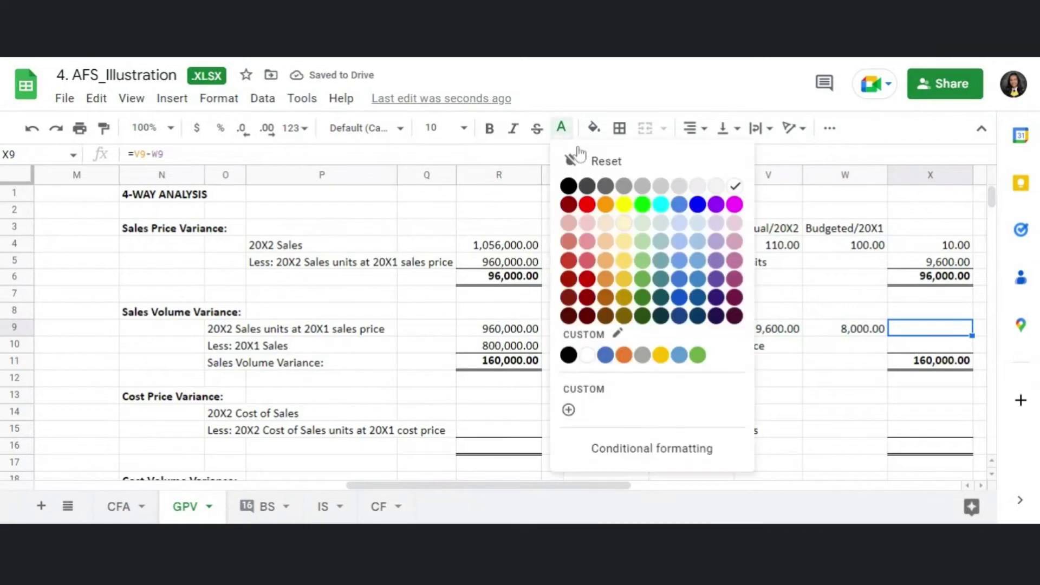
click(569, 187)
key(Down)
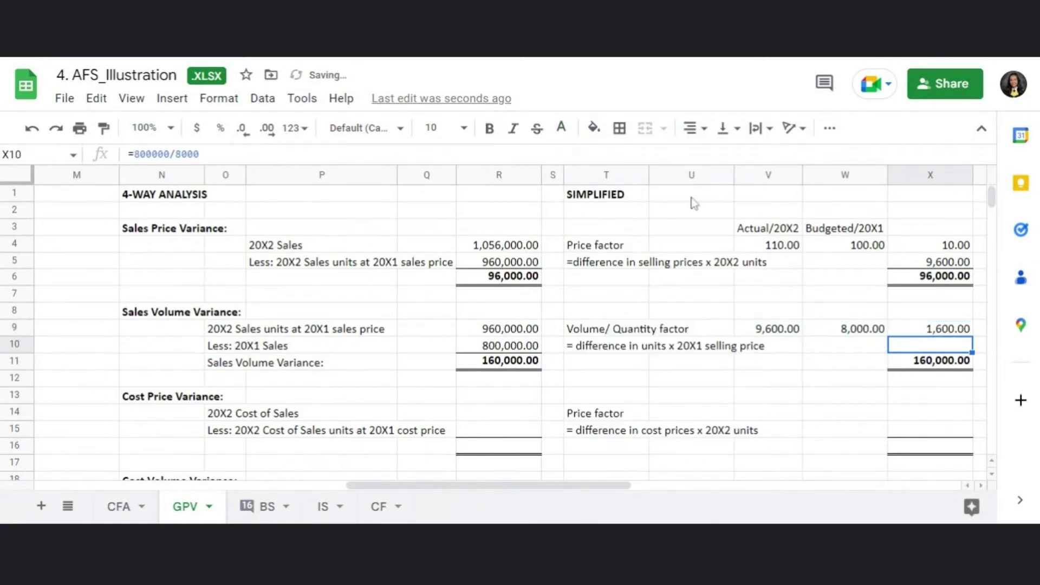
click(593, 129)
click(600, 186)
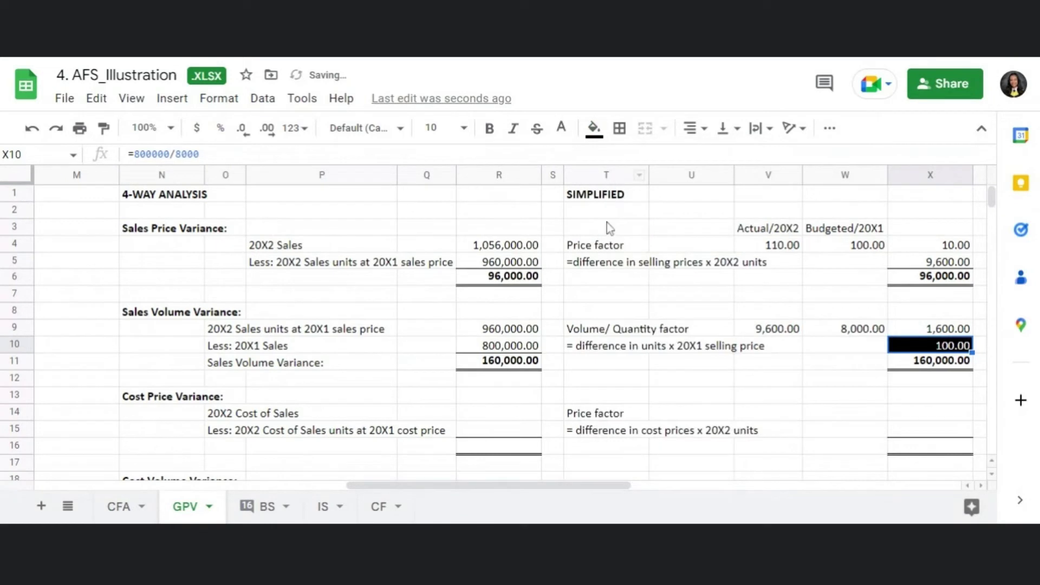
key(ctrl+z)
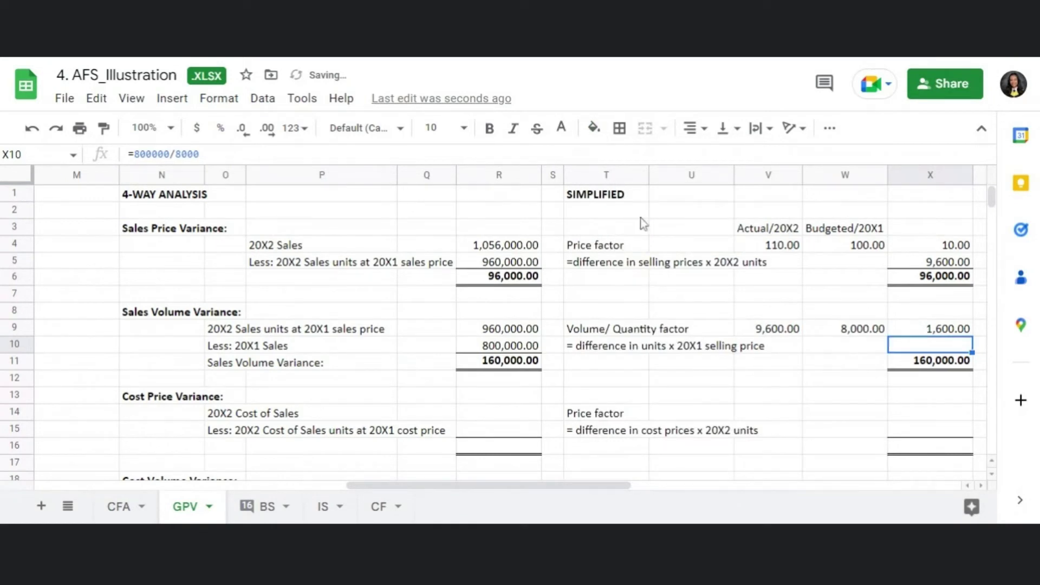
Reveal the 20X1 selling price in X10 by setting its text colour to black.
click(561, 129)
click(568, 186)
click(821, 361)
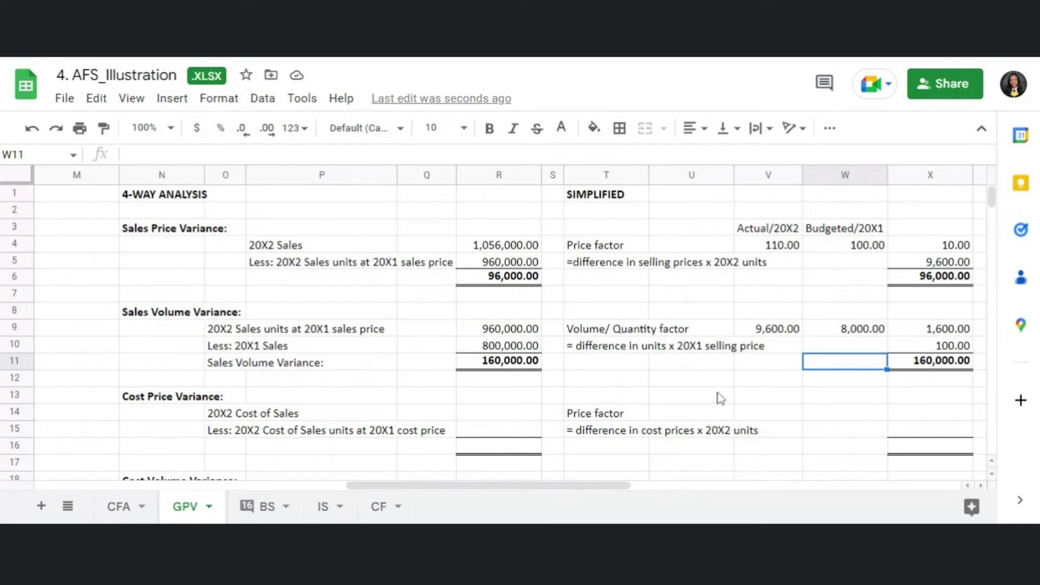
Examine the Cost Price Variance and Cost Volume Variance computations in rows 13 to 21 alongside their simplified formulas.
click(592, 387)
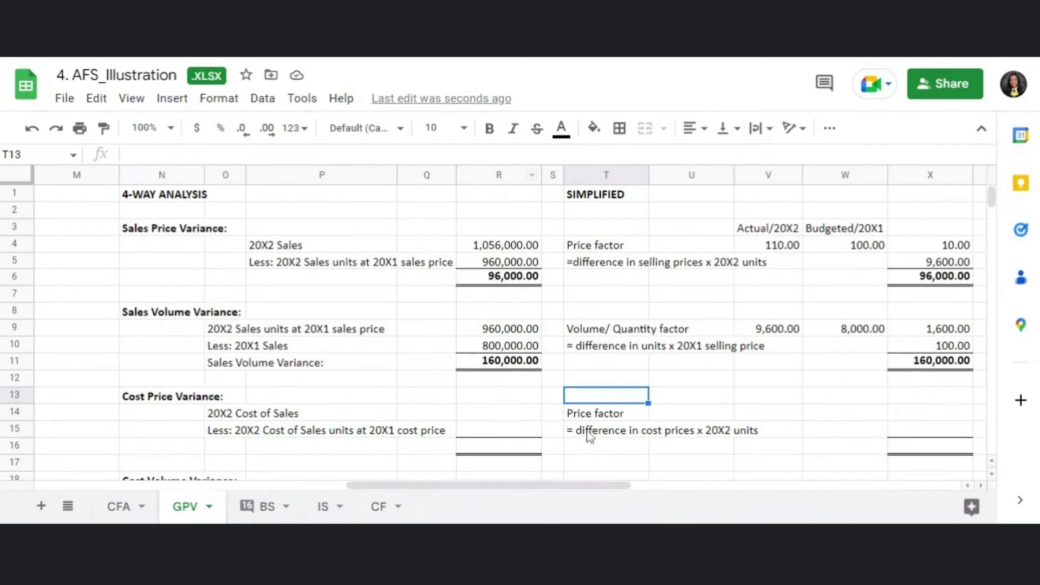
scroll(532, 487, left, 1)
drag(531, 486, 573, 487)
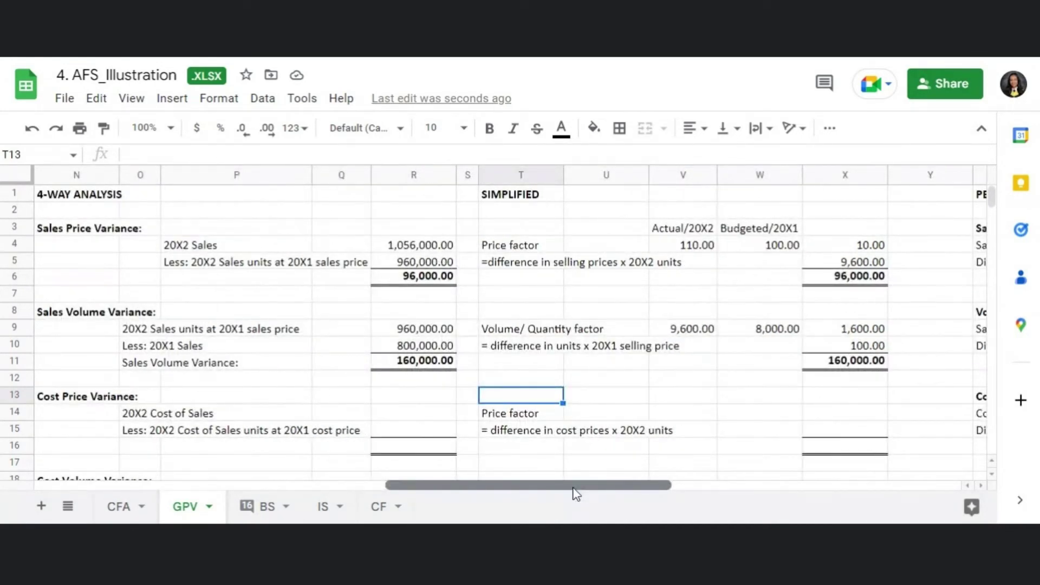
drag(574, 488, 560, 488)
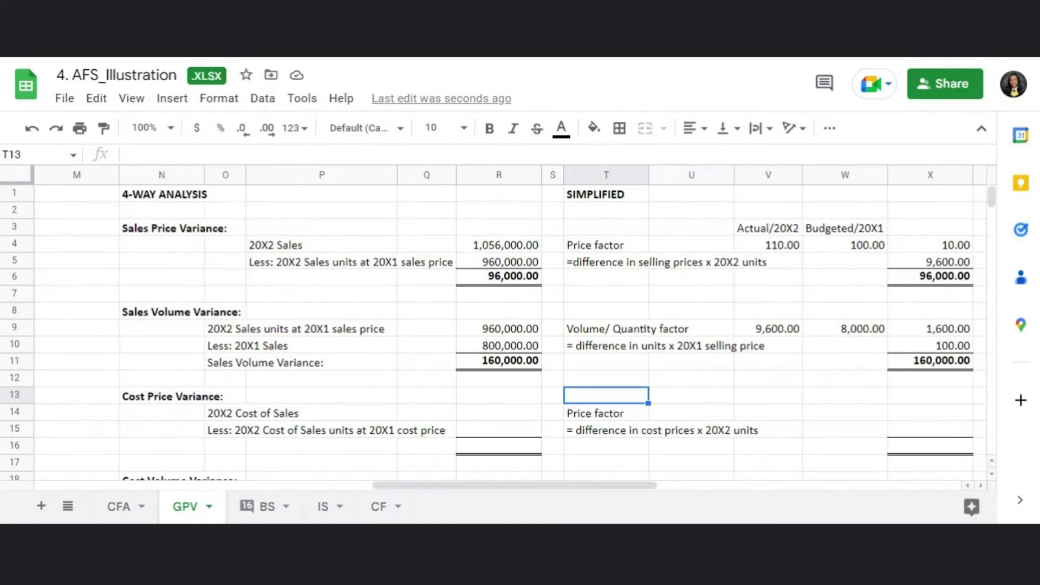
scroll(663, 379, down, 2)
scroll(679, 390, down, 2)
scroll(680, 390, up, 2)
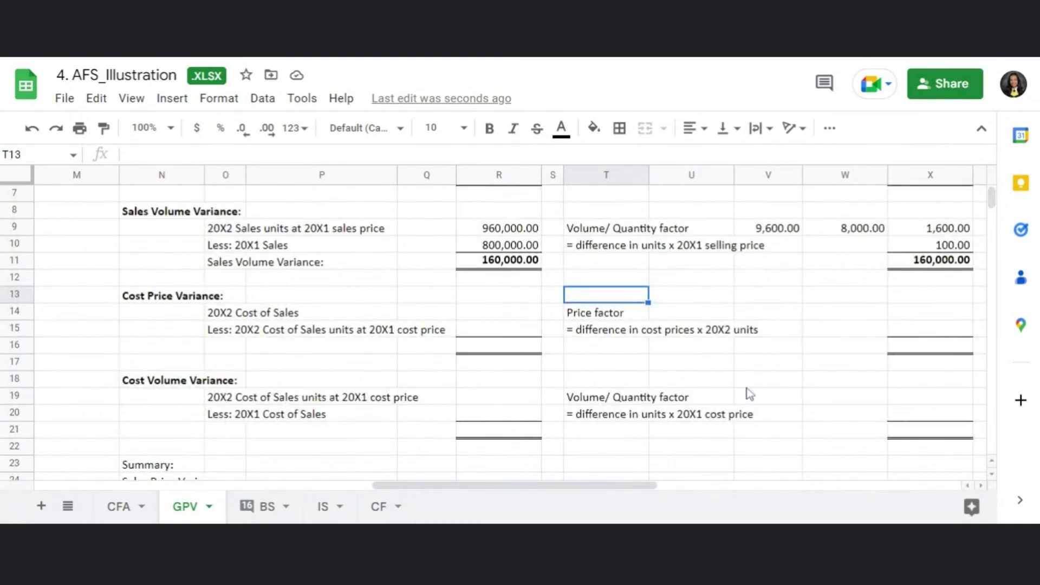
drag(170, 300, 230, 314)
drag(259, 357, 251, 430)
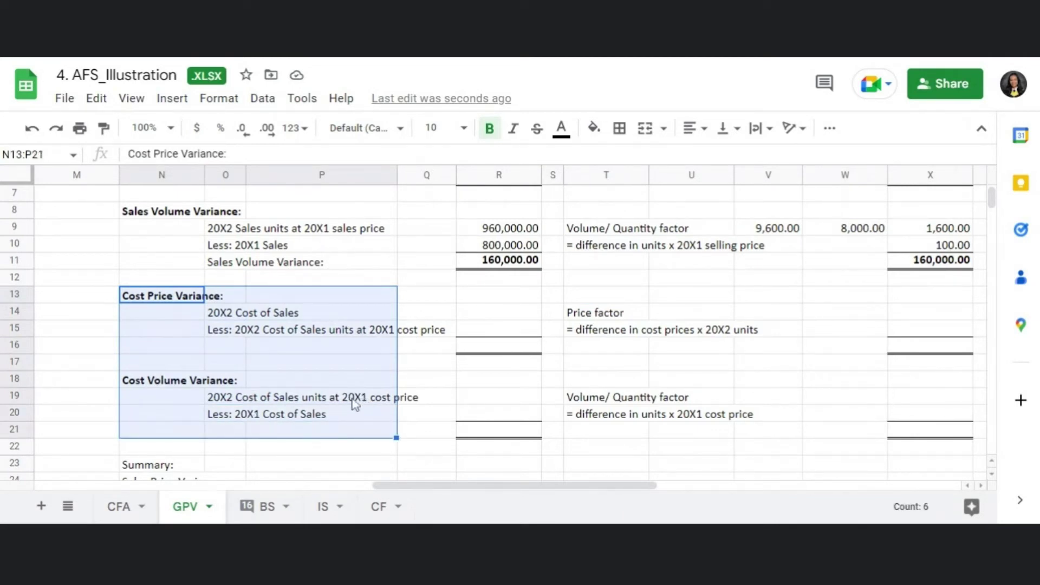
click(834, 350)
drag(625, 312, 648, 438)
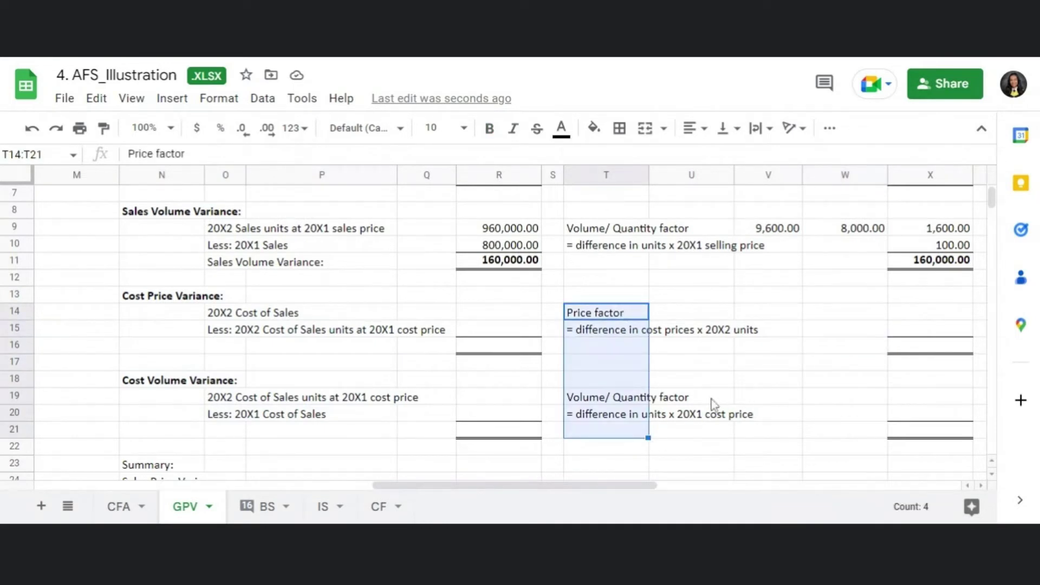
click(712, 382)
drag(187, 302, 222, 423)
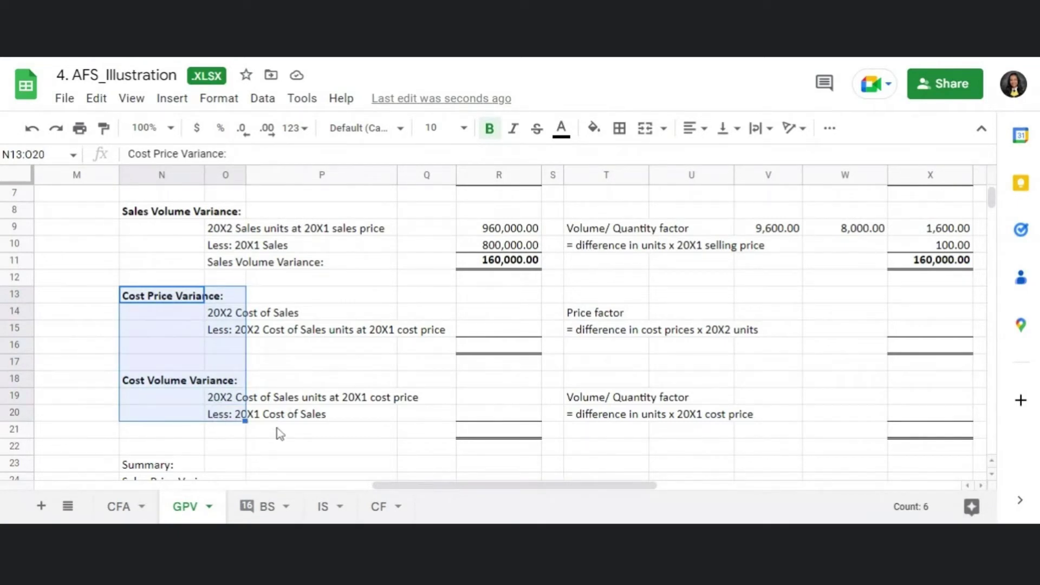
click(187, 436)
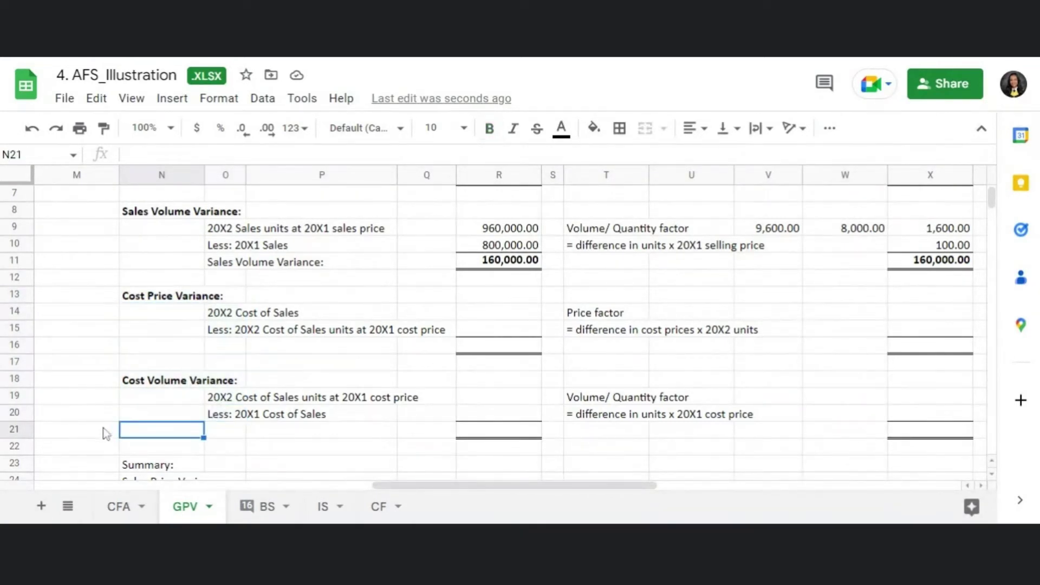
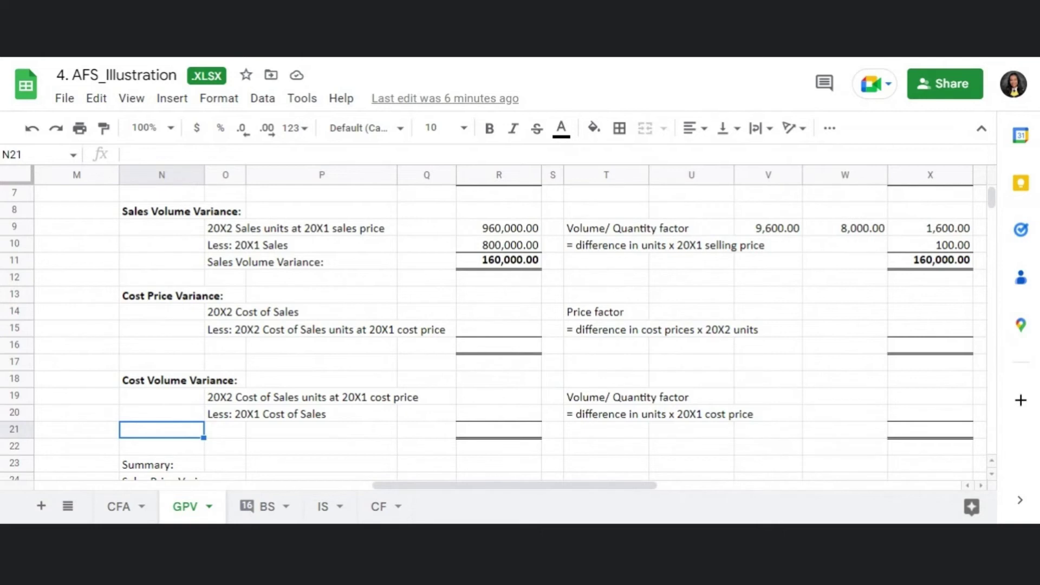
Check the hidden cost variance amounts and formulas in R14:R21, and look over the Summary section and the sales variances.
click(497, 312)
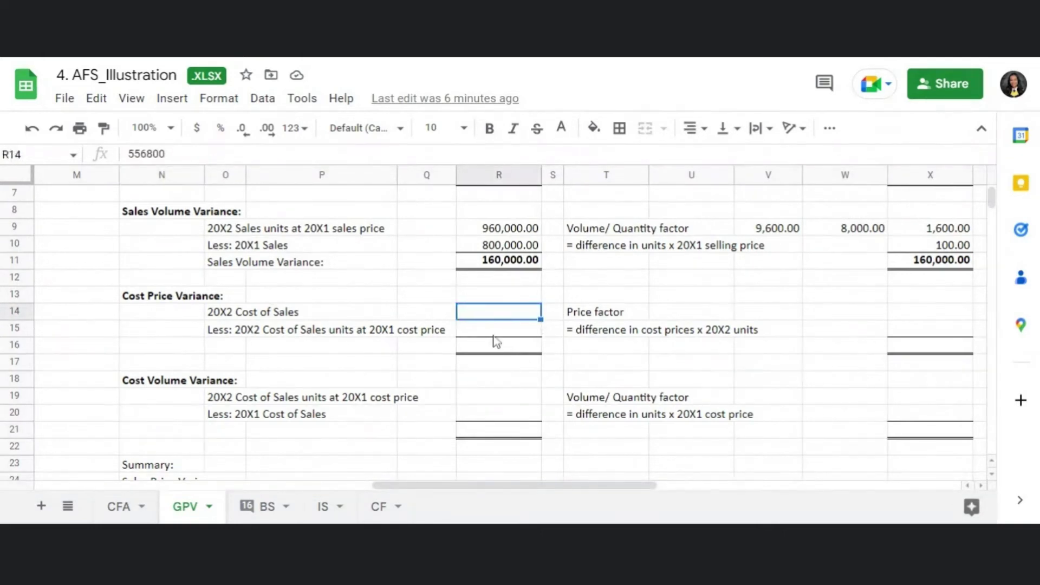
click(494, 347)
click(490, 415)
click(494, 431)
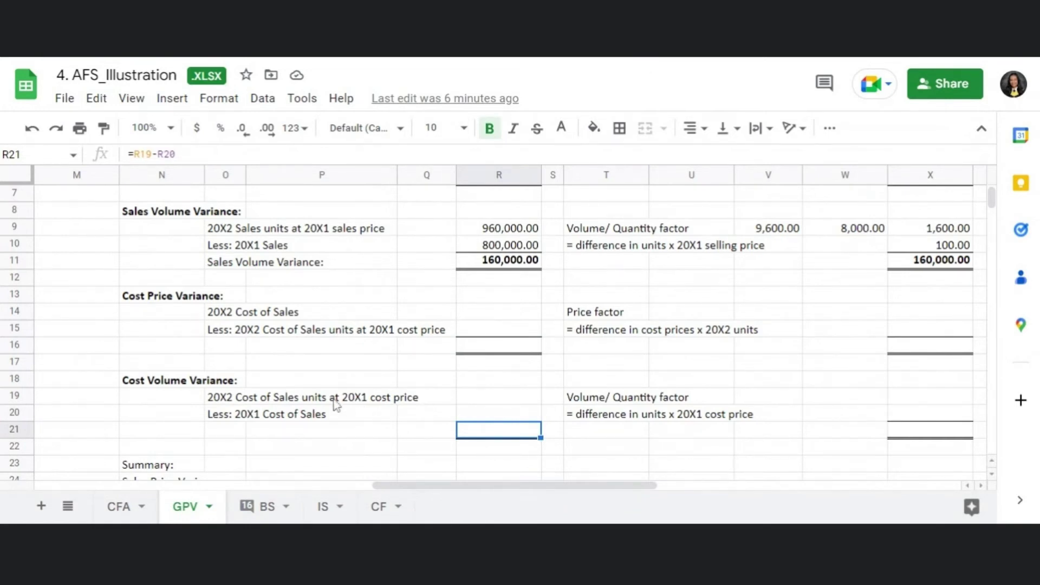
scroll(342, 400, down, 3)
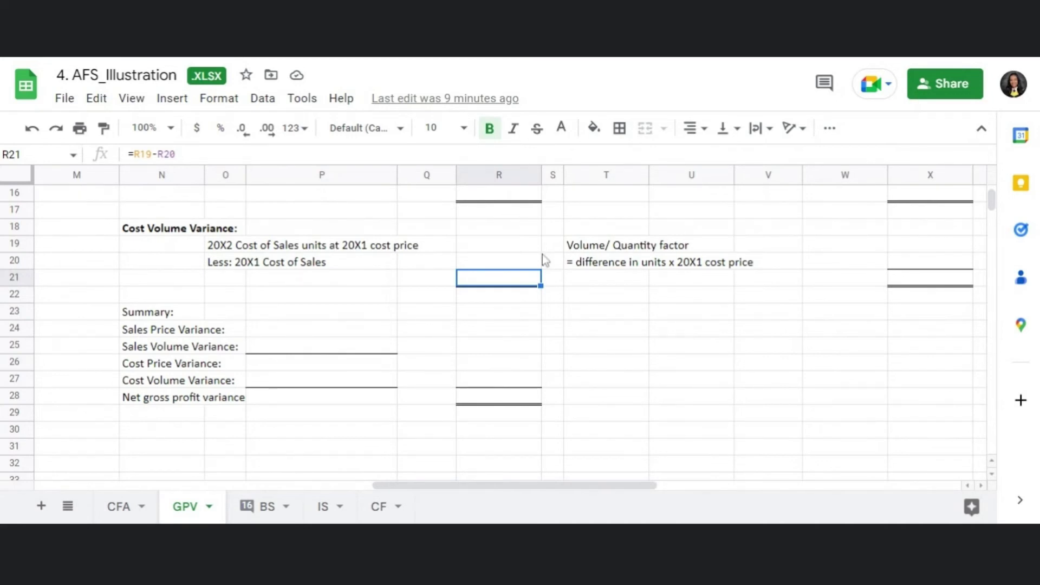
drag(992, 204, 993, 197)
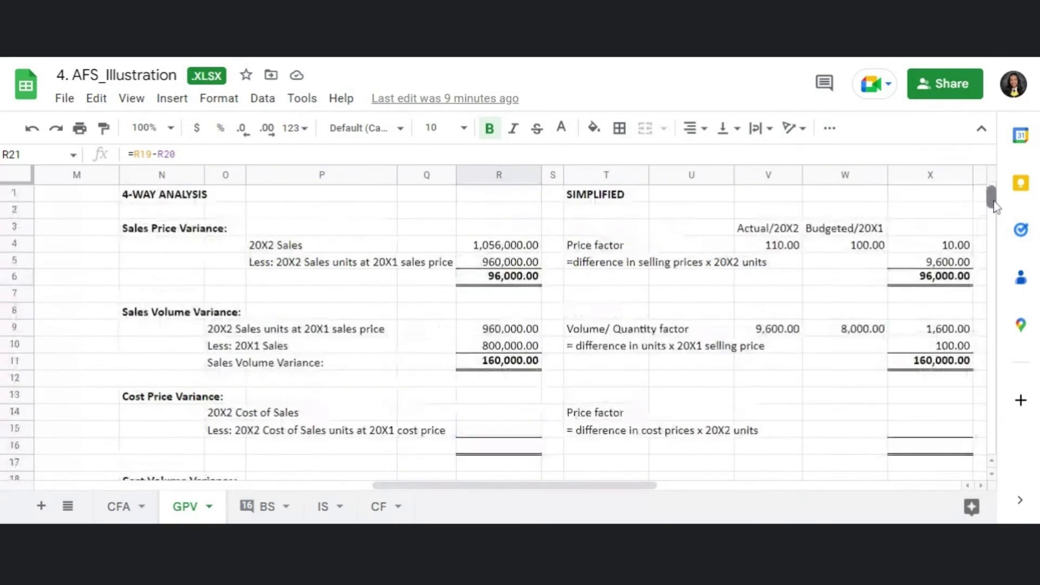
scroll(877, 297, down, 2)
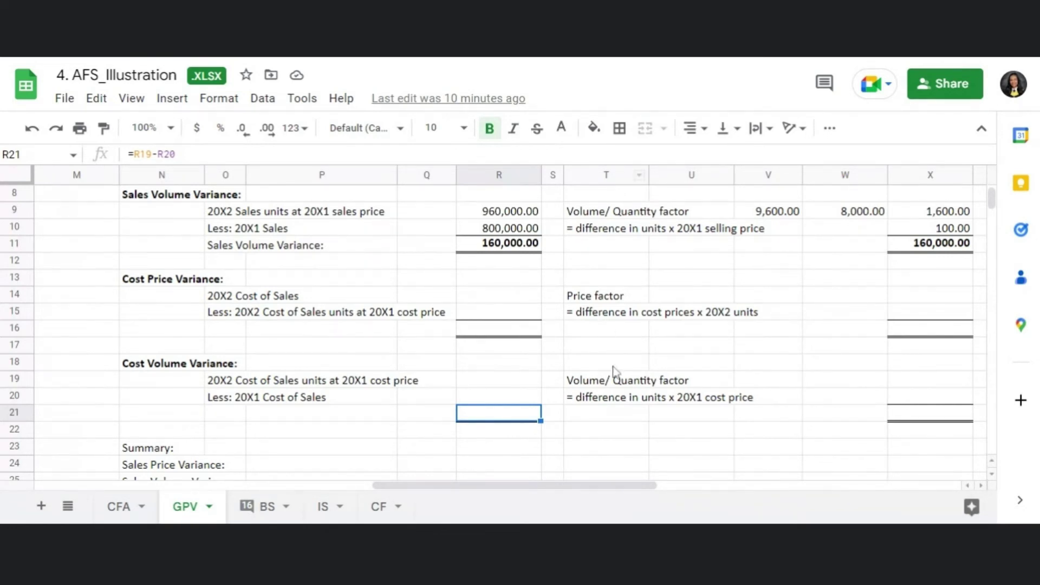
Reveal the 20X2 Cost of Sales in R14 by setting its text colour to black.
click(327, 344)
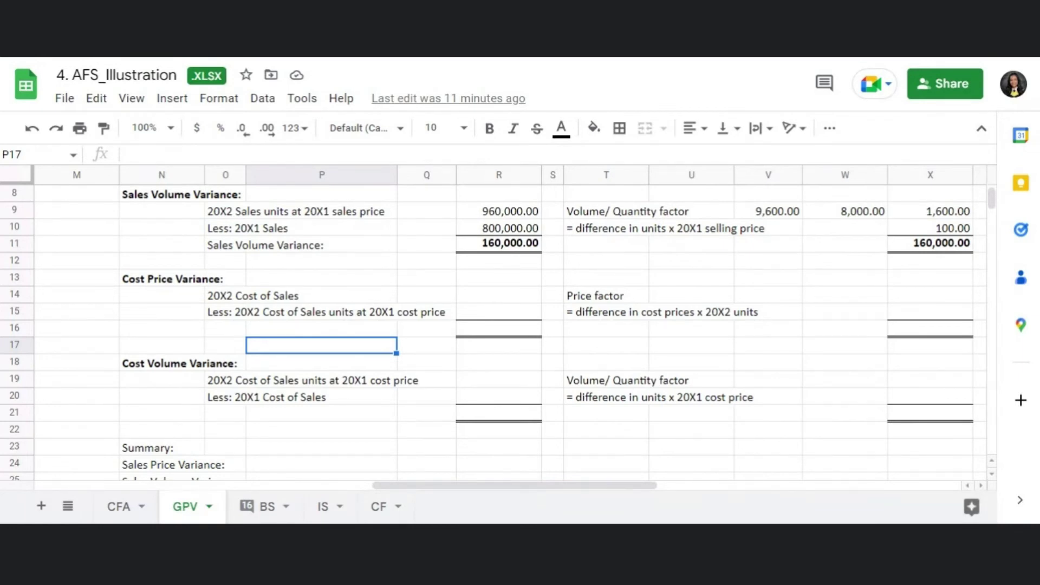
click(312, 313)
click(310, 298)
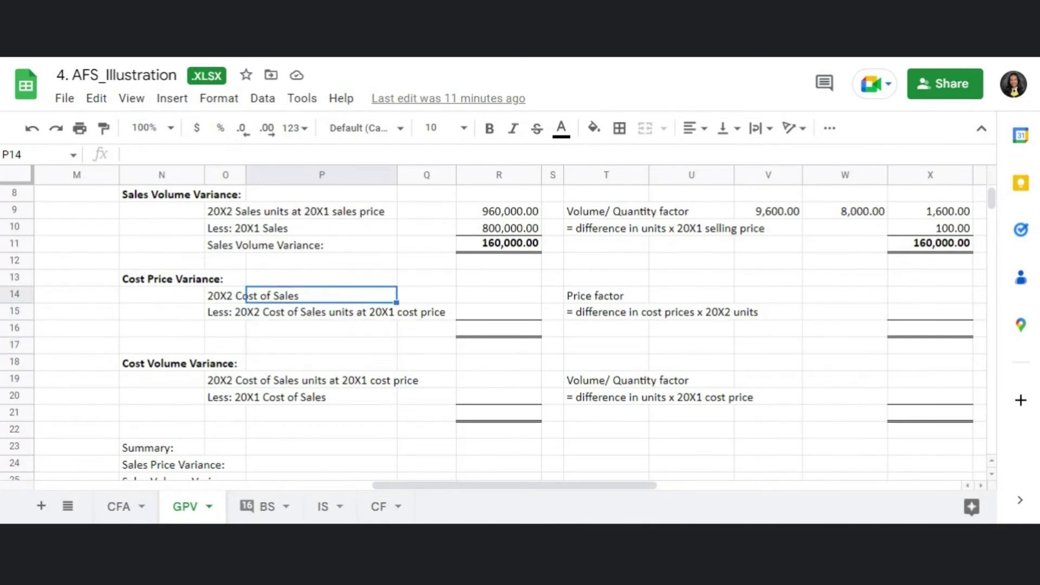
click(499, 295)
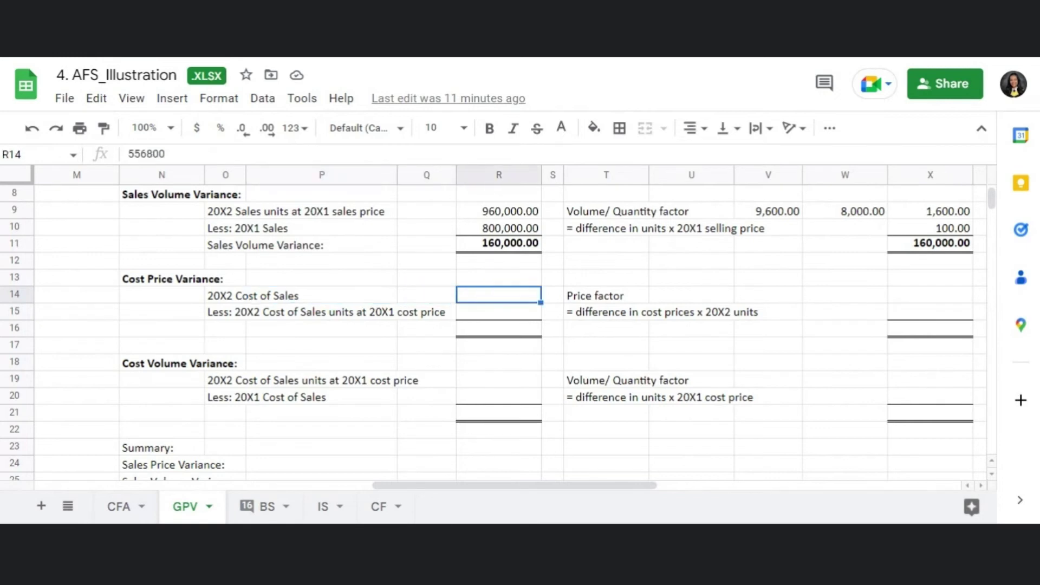
click(561, 128)
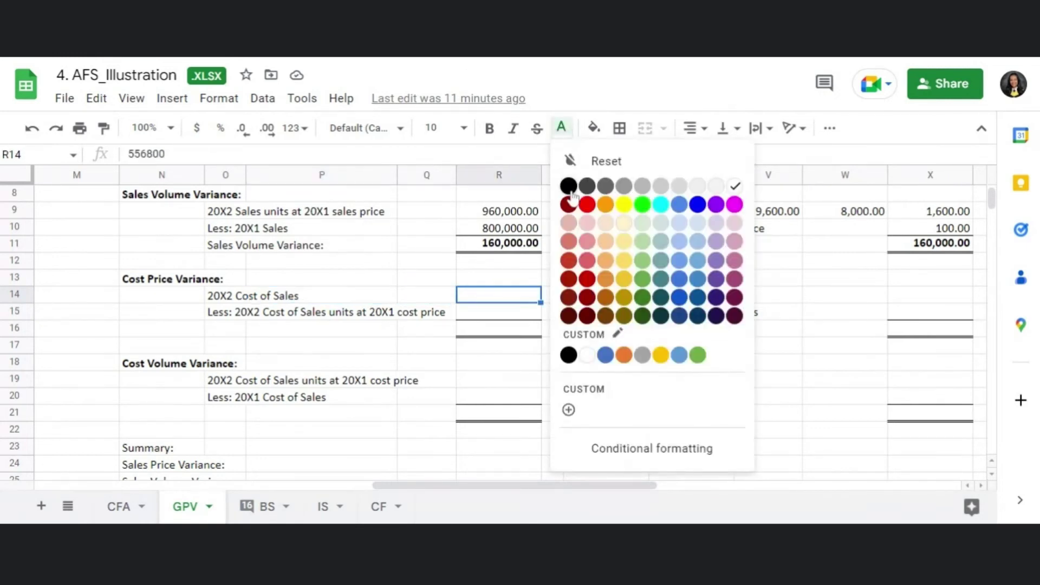
click(567, 185)
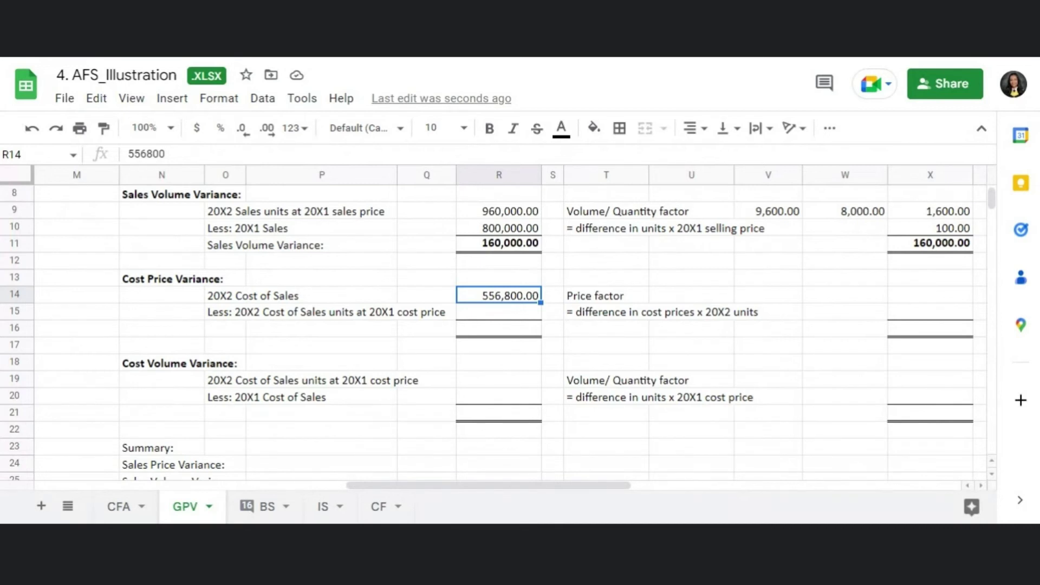
Reveal the remaining Cost Price Variance amounts in R15:R16 by setting the text colour of R14:R16 to black.
click(499, 311)
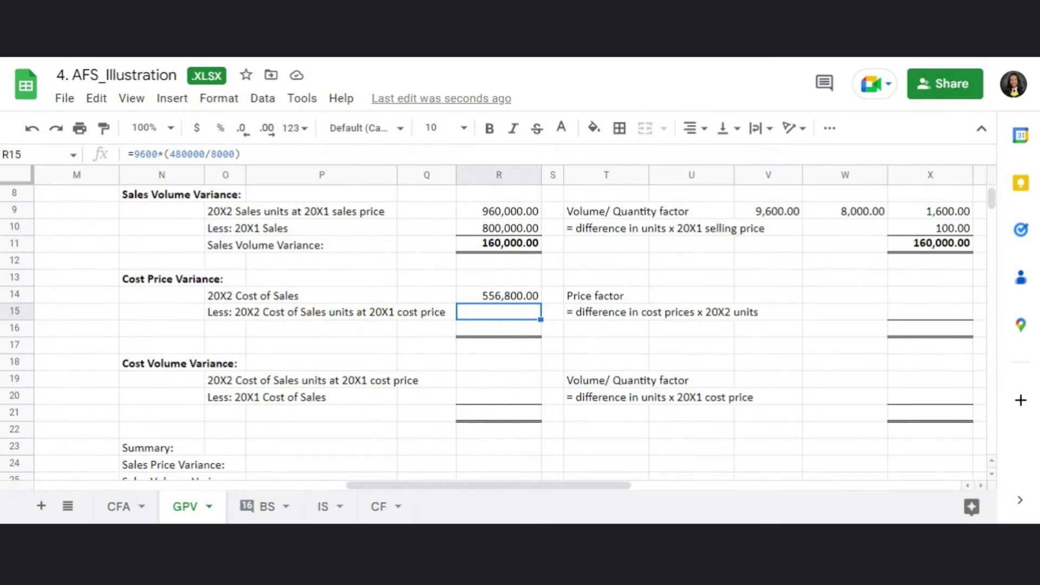
click(498, 328)
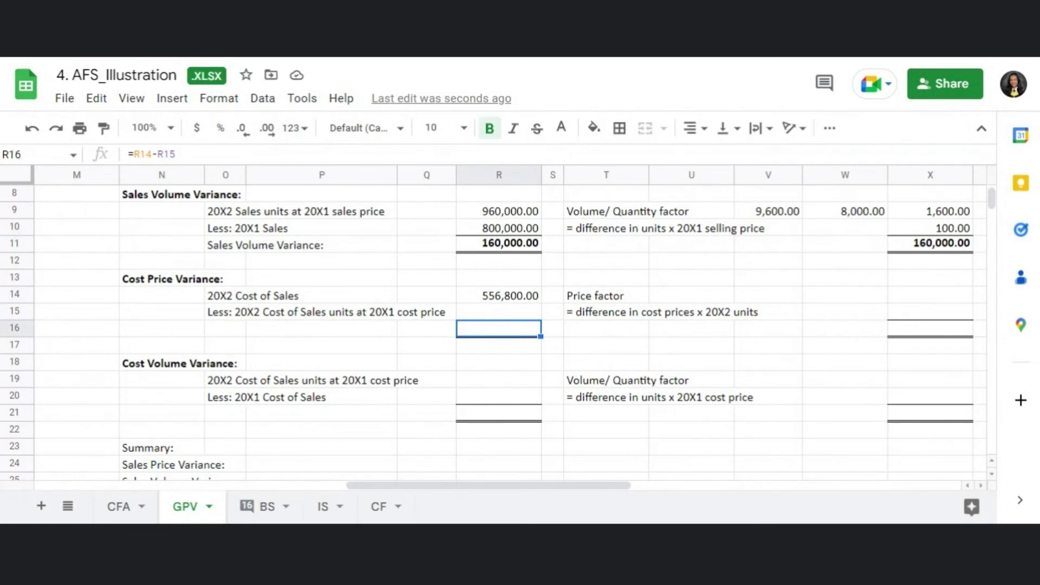
drag(523, 305, 520, 331)
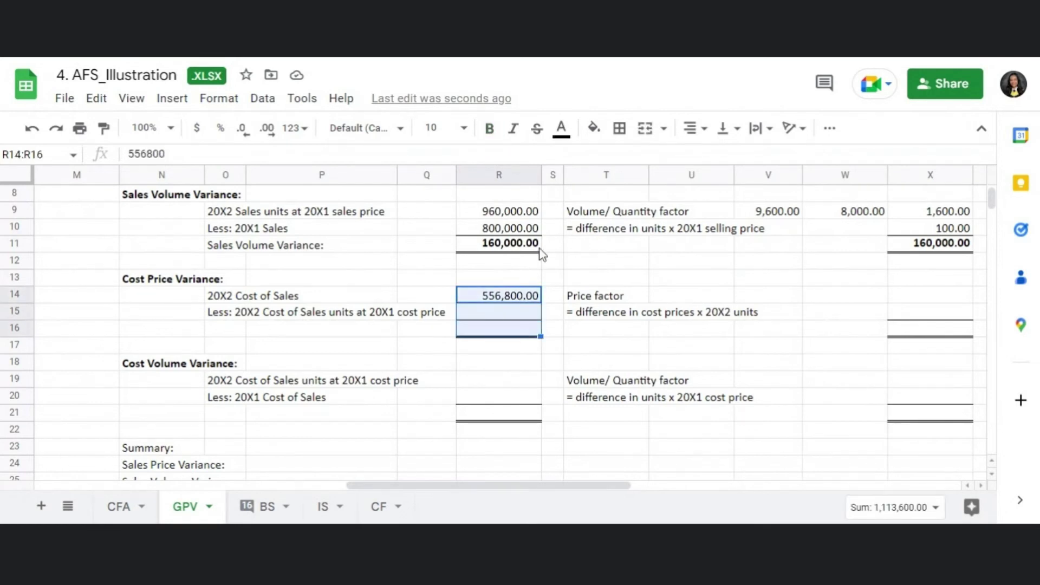
click(572, 139)
click(567, 184)
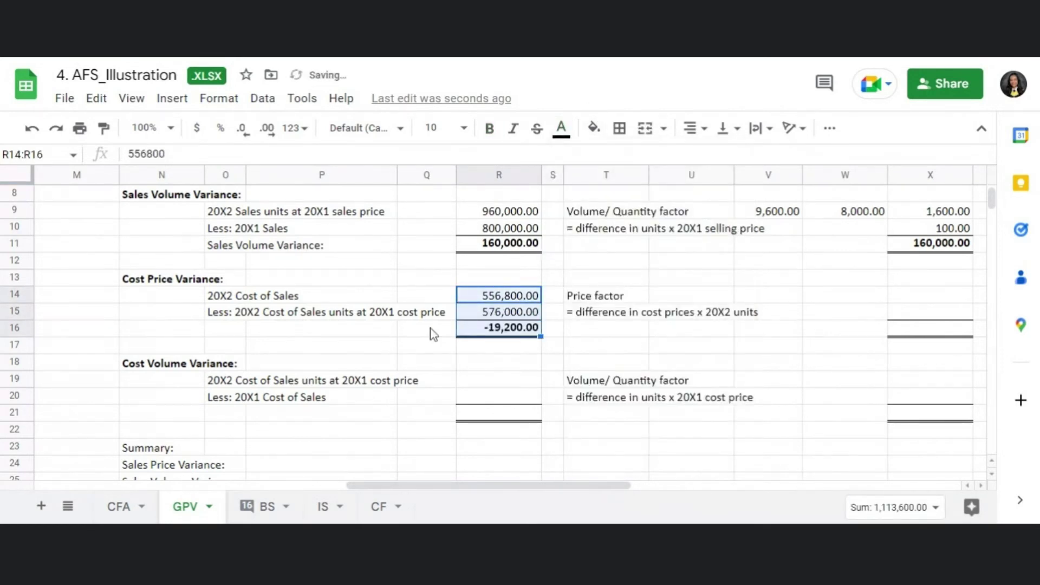
click(389, 350)
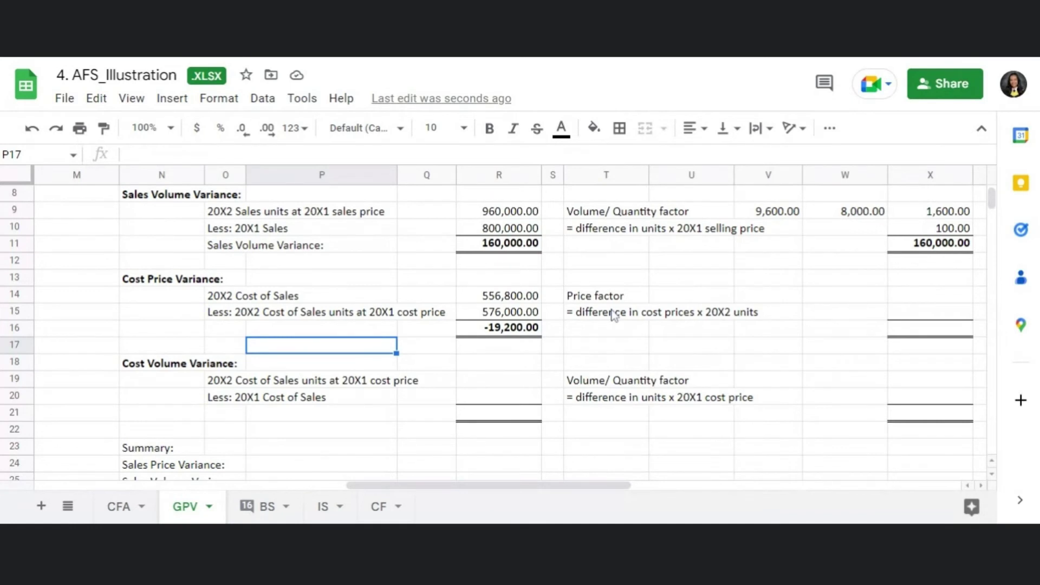
Reveal the 20X2 and 20X1 unit cost prices in V14 and W14 by setting their text colour to black.
click(774, 299)
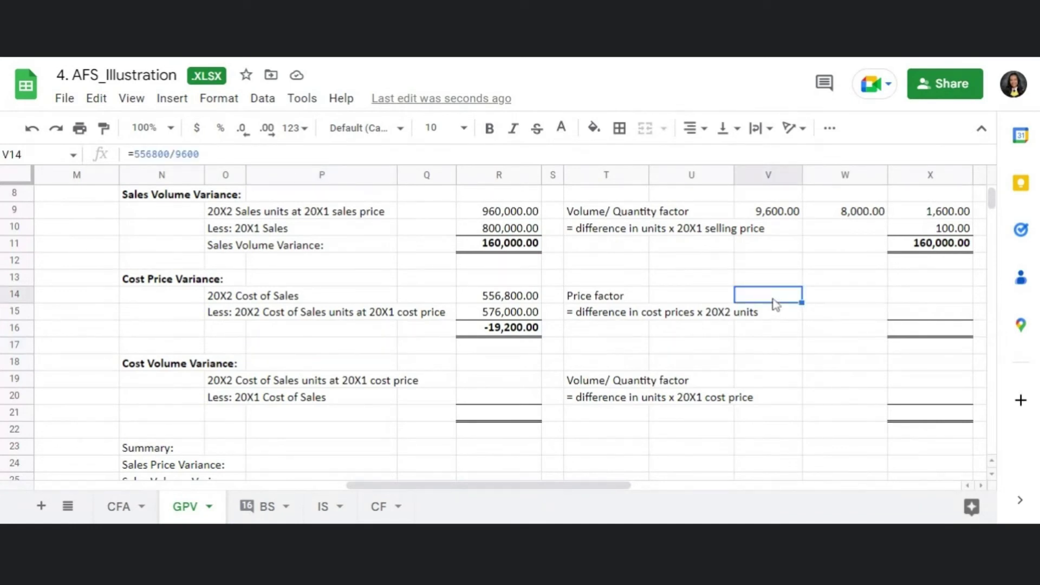
click(561, 130)
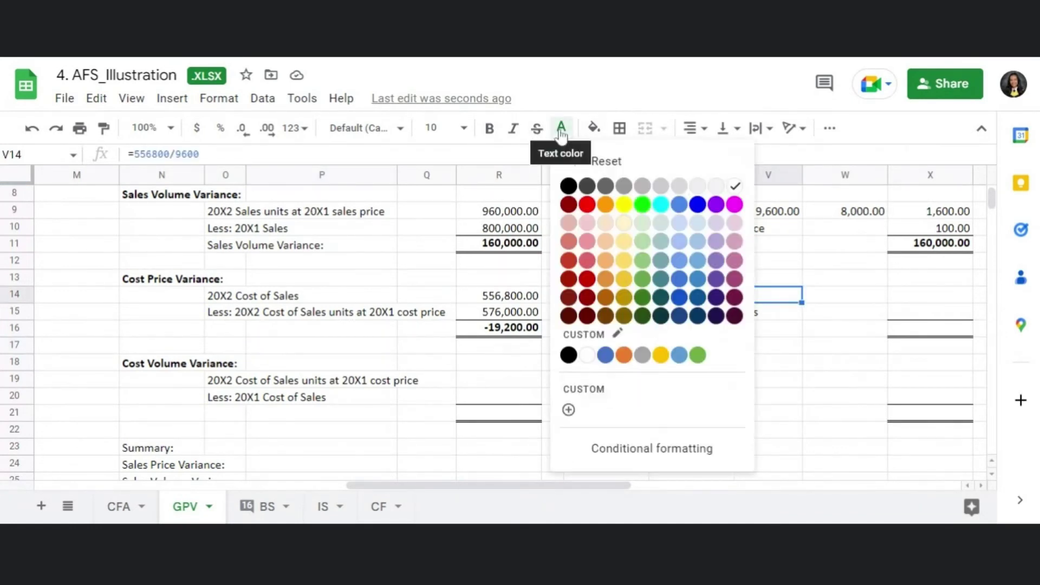
click(569, 188)
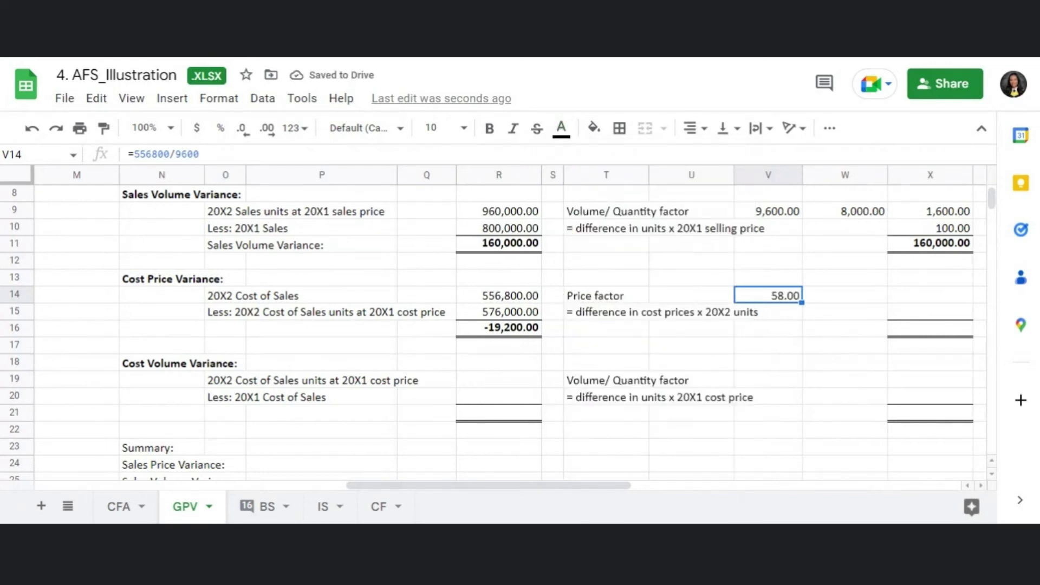
click(845, 295)
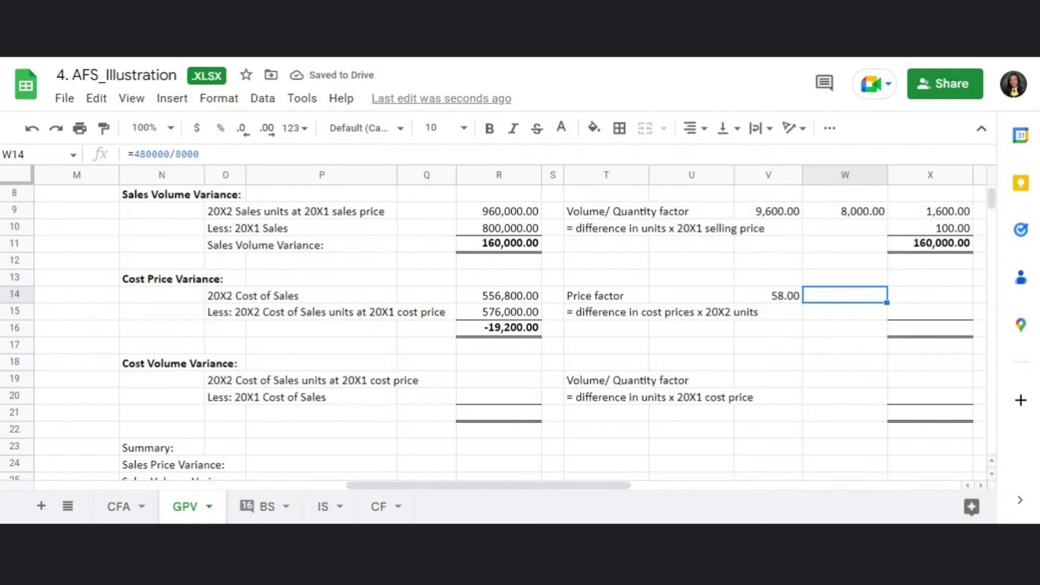
click(561, 128)
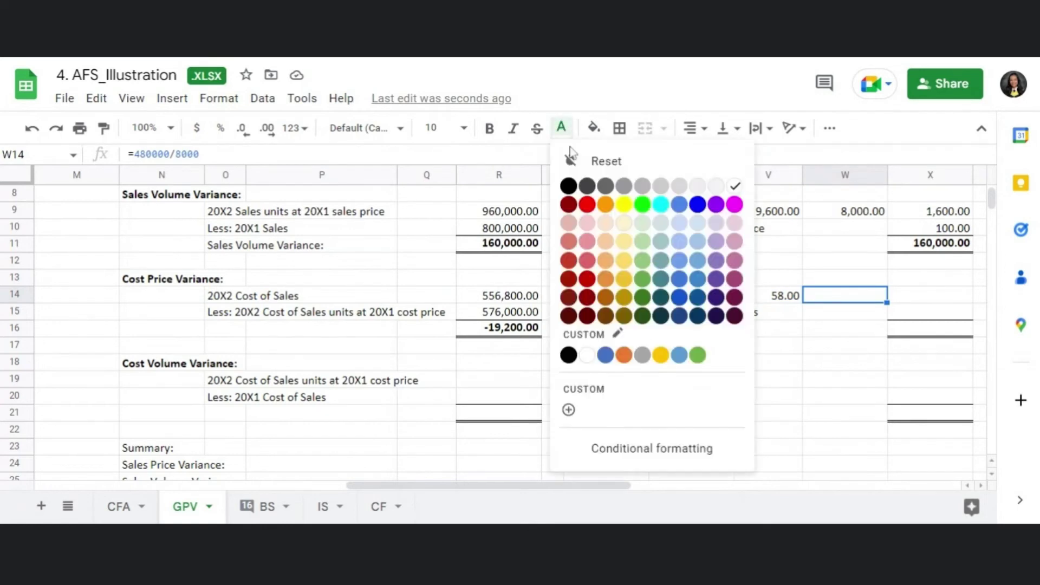
click(569, 186)
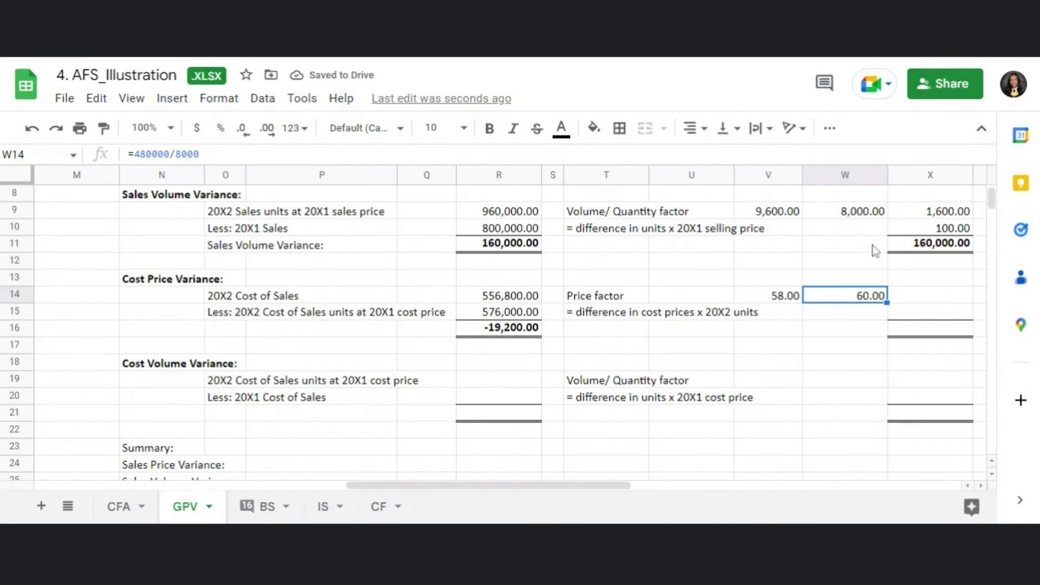
Reveal the cost price difference, the 20X2 units and the resulting variance in X14:X16 by setting their text colour to black.
click(905, 296)
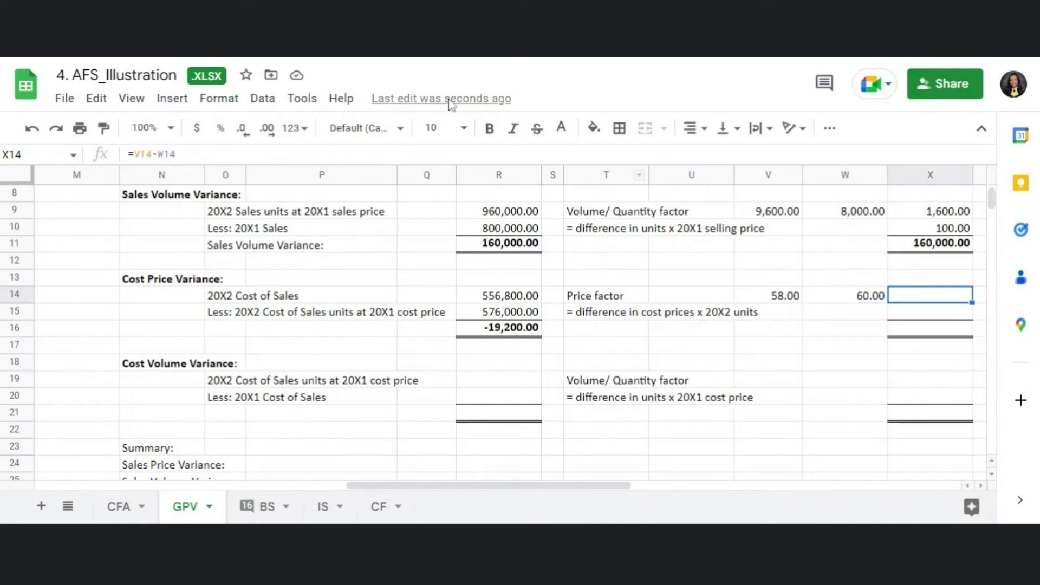
click(561, 130)
click(567, 182)
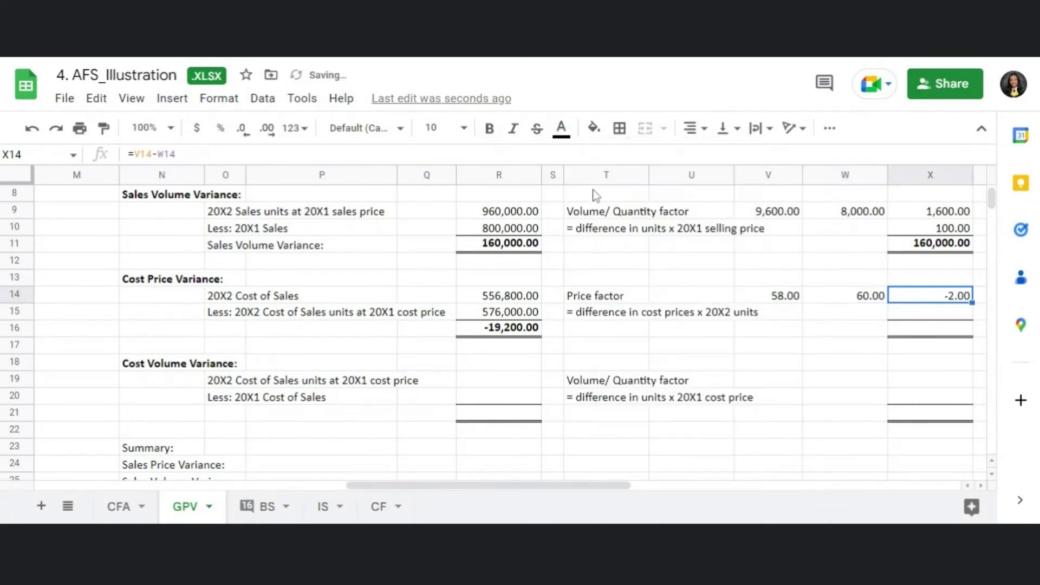
click(914, 314)
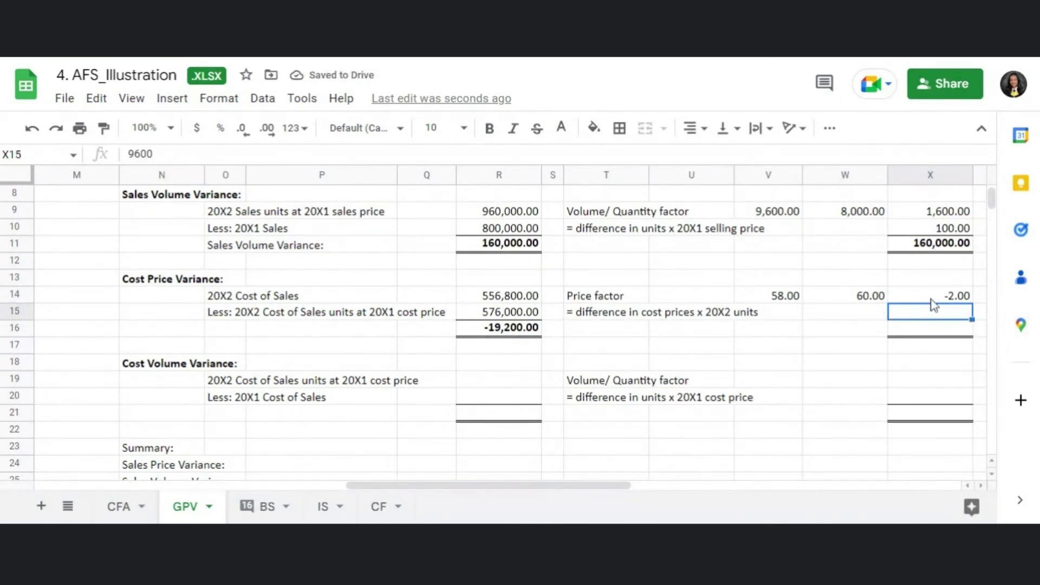
drag(934, 297, 934, 330)
click(561, 130)
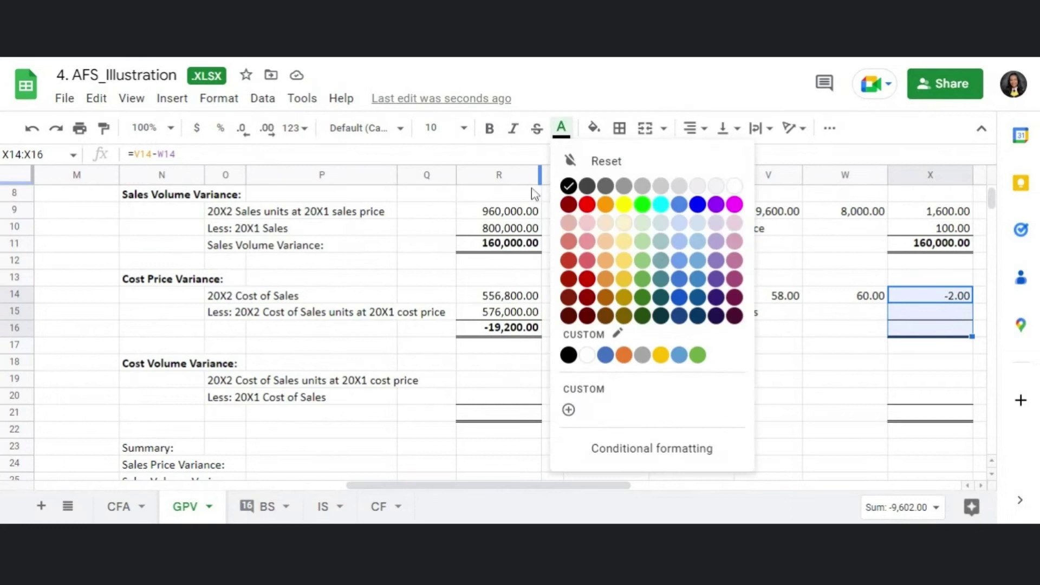
click(567, 187)
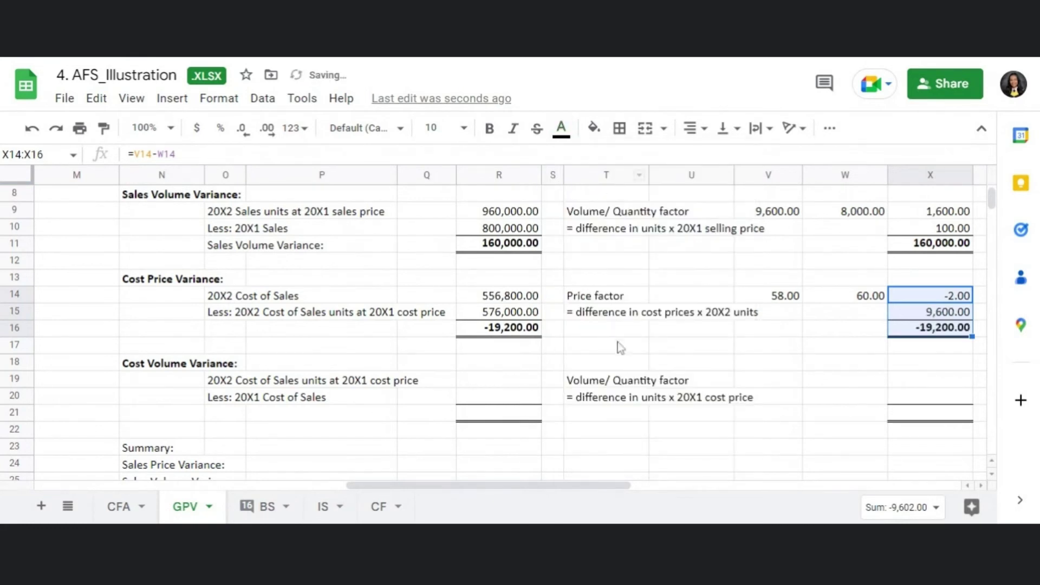
click(624, 359)
Reveal the 20X2 Cost of Sales units at 20X1 cost price in R19 by setting its text colour to black.
scroll(624, 349, down, 3)
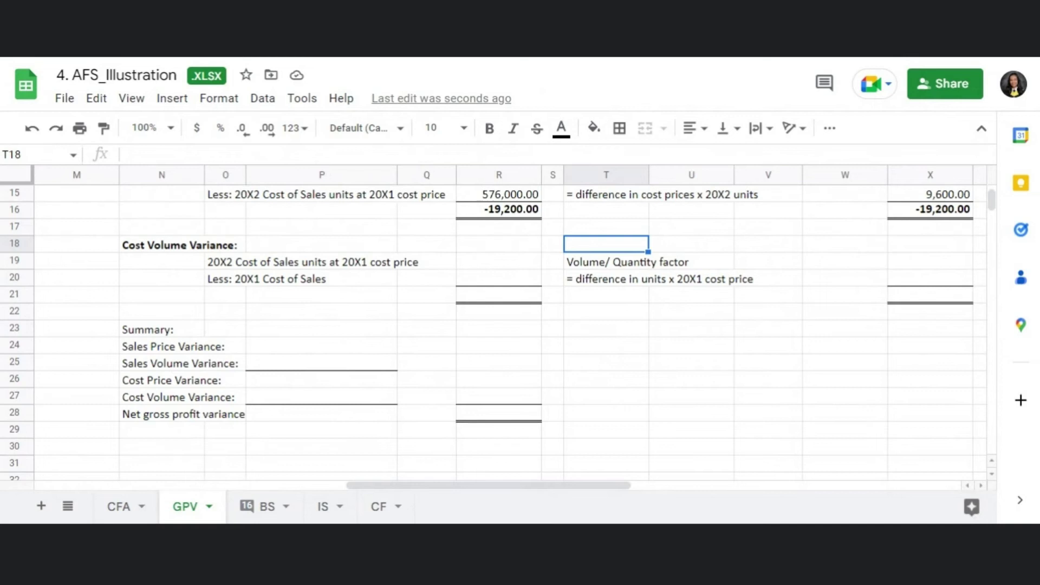
click(287, 264)
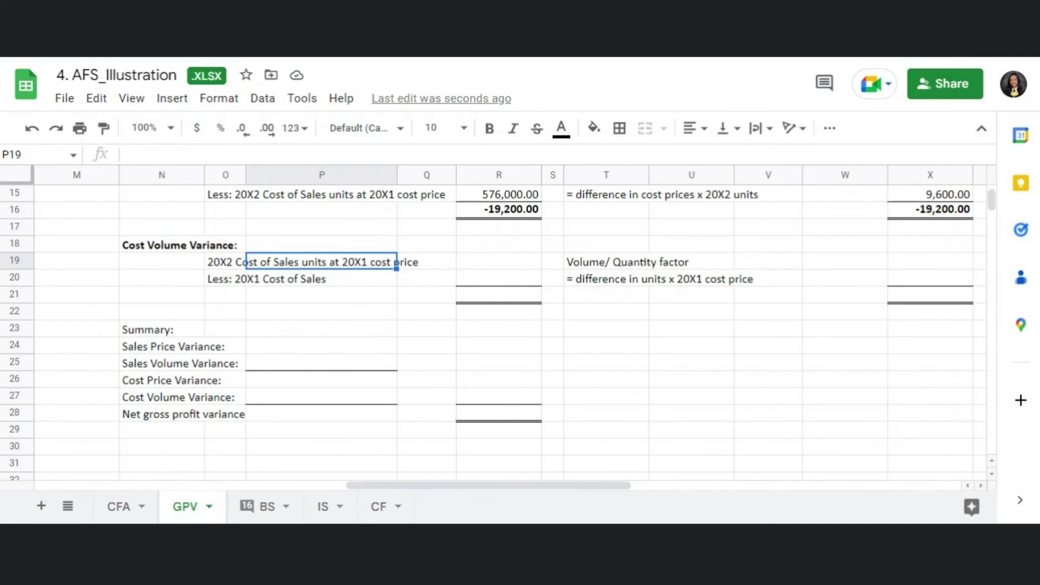
click(510, 266)
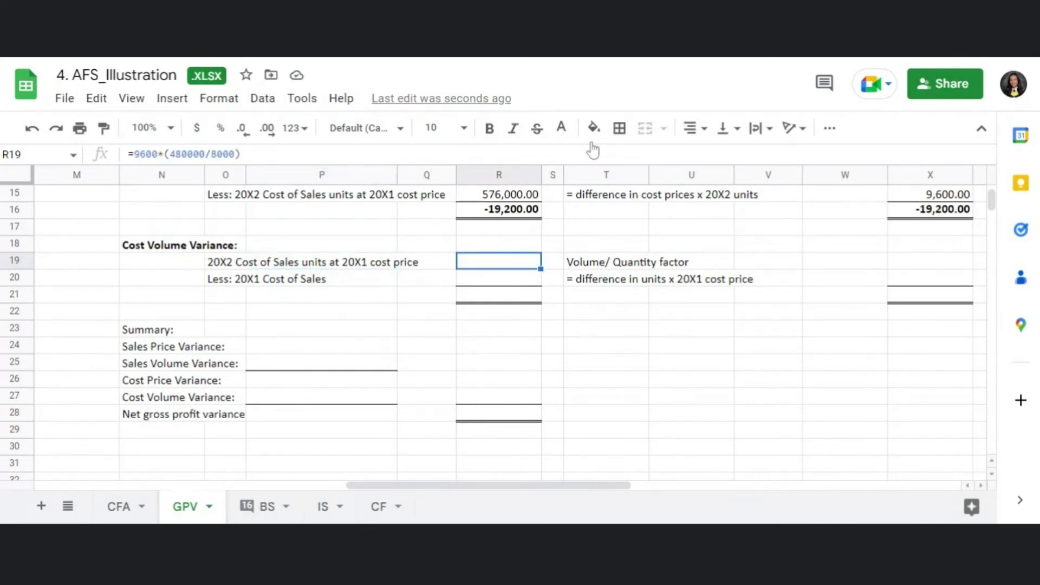
click(562, 129)
click(567, 184)
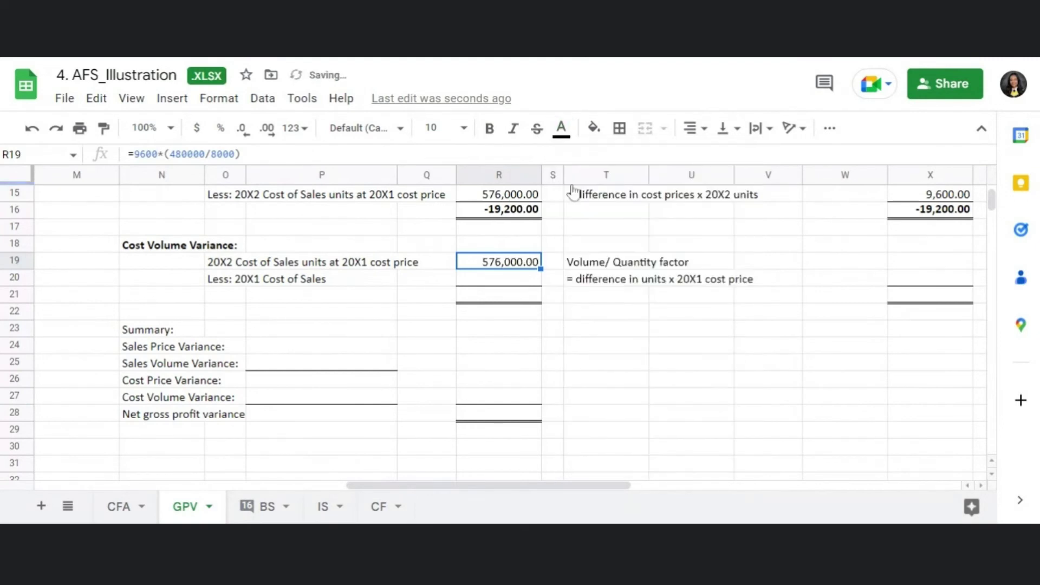
Reveal the 20X1 Cost of Sales and the Cost Volume Variance in R20:R21 by setting the text colour of R19:R21 to black.
key(Down)
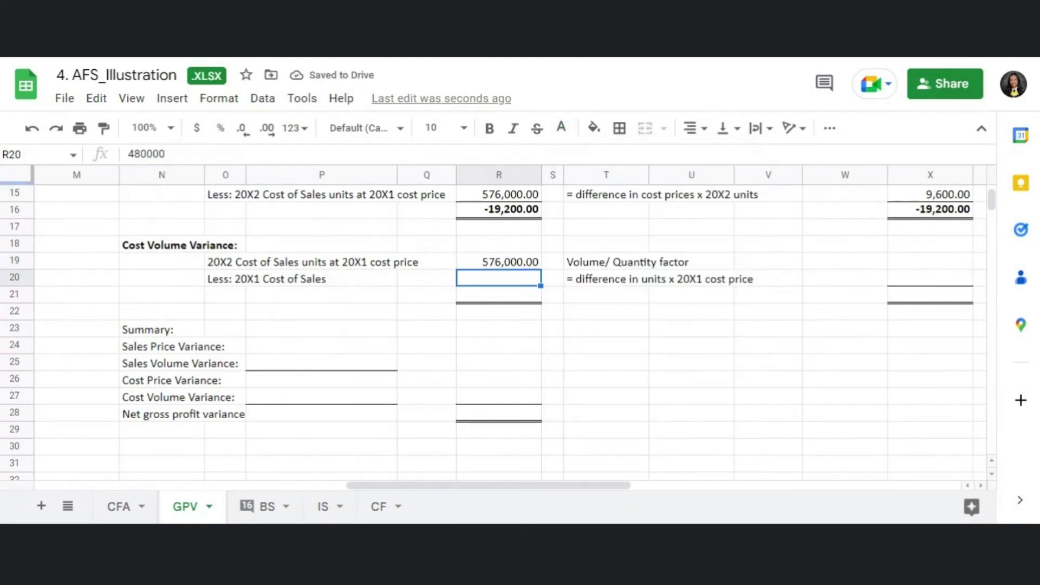
drag(532, 263, 517, 302)
click(562, 128)
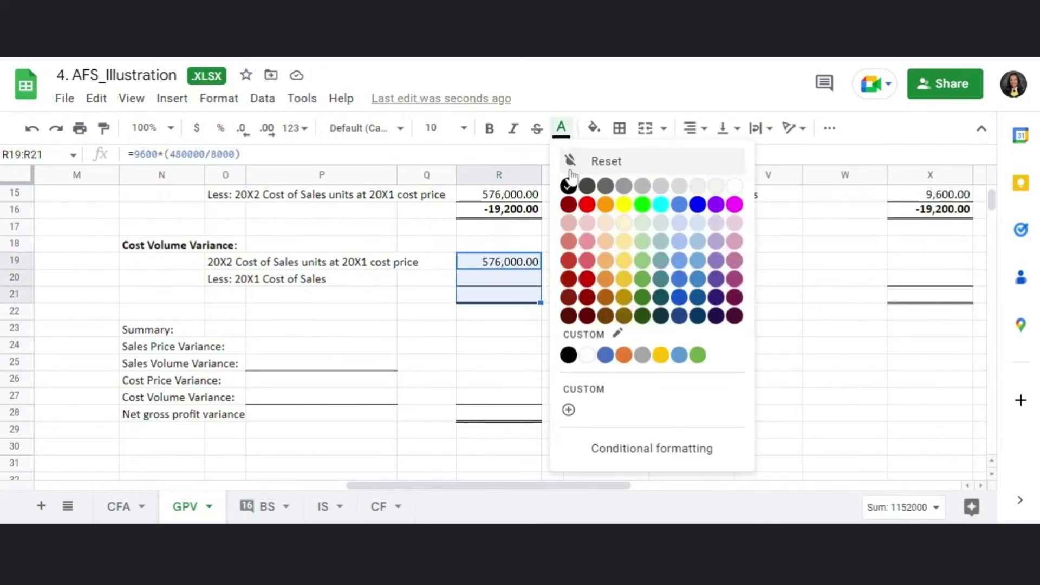
click(567, 184)
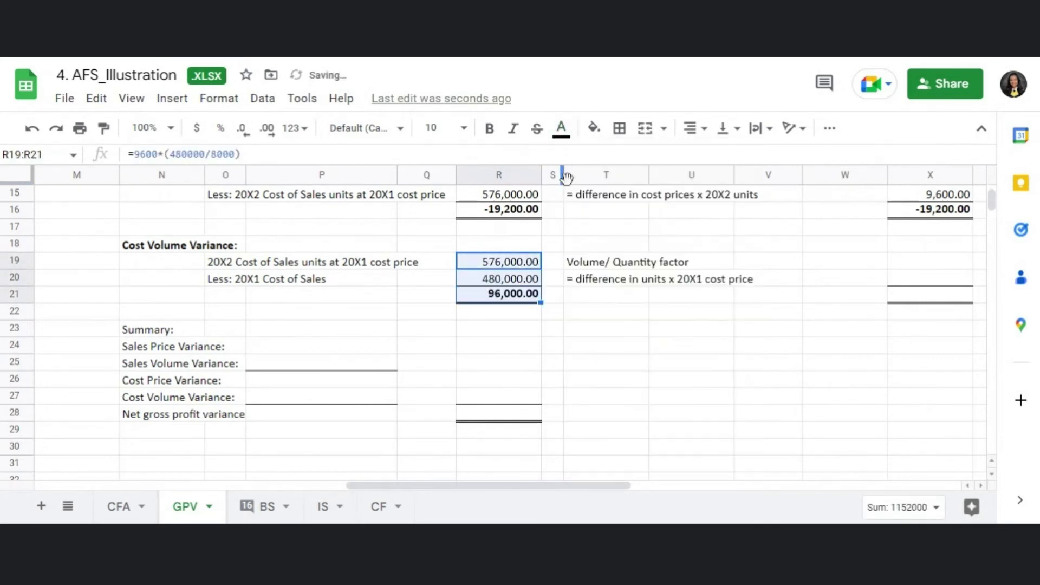
click(390, 313)
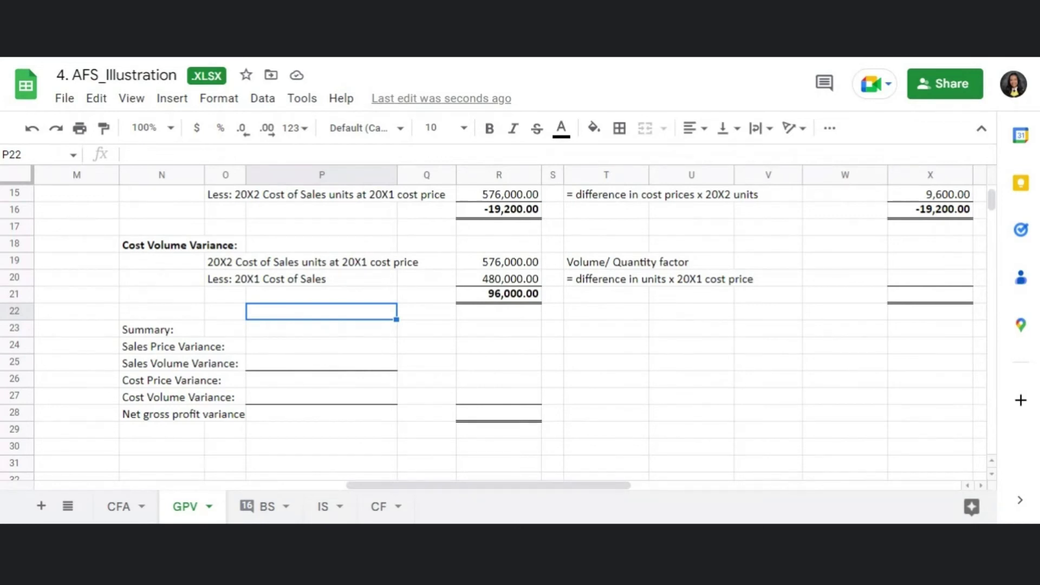
Check the simplified volume factor formula in row 19, and reveal the 20X2 units in V19 by setting the text colour to black.
drag(612, 265, 622, 286)
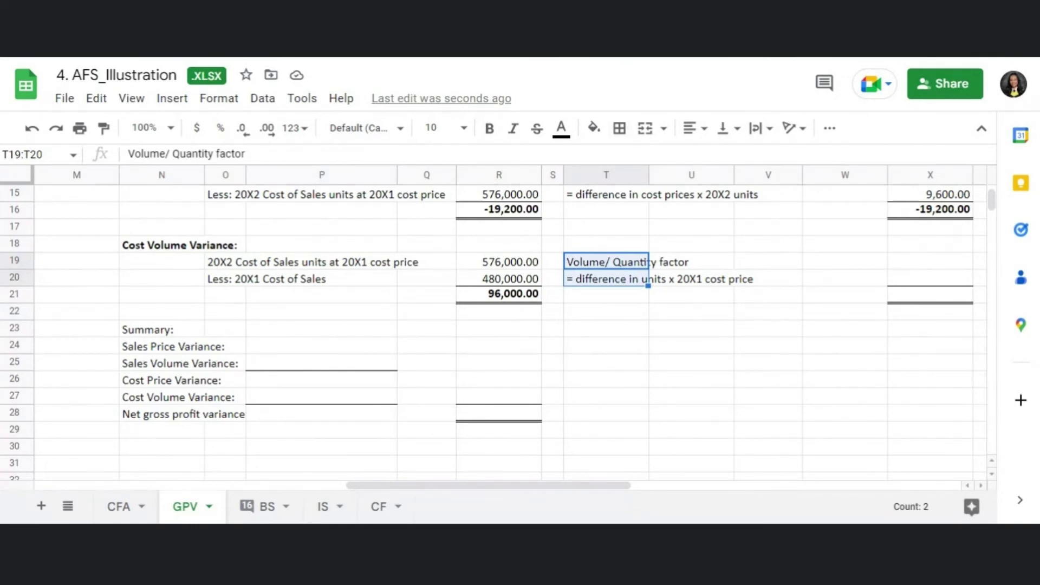
click(711, 265)
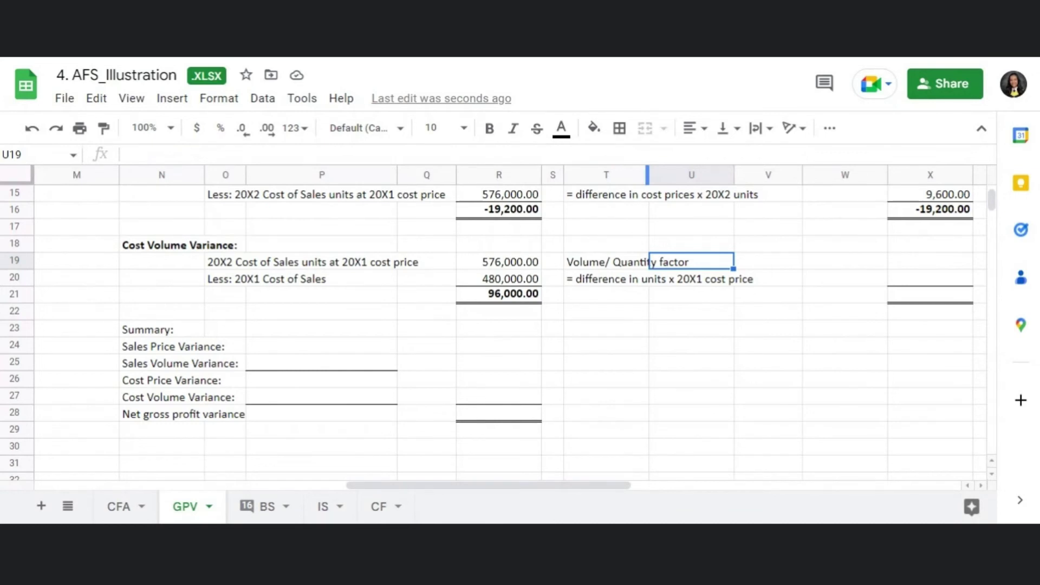
click(768, 260)
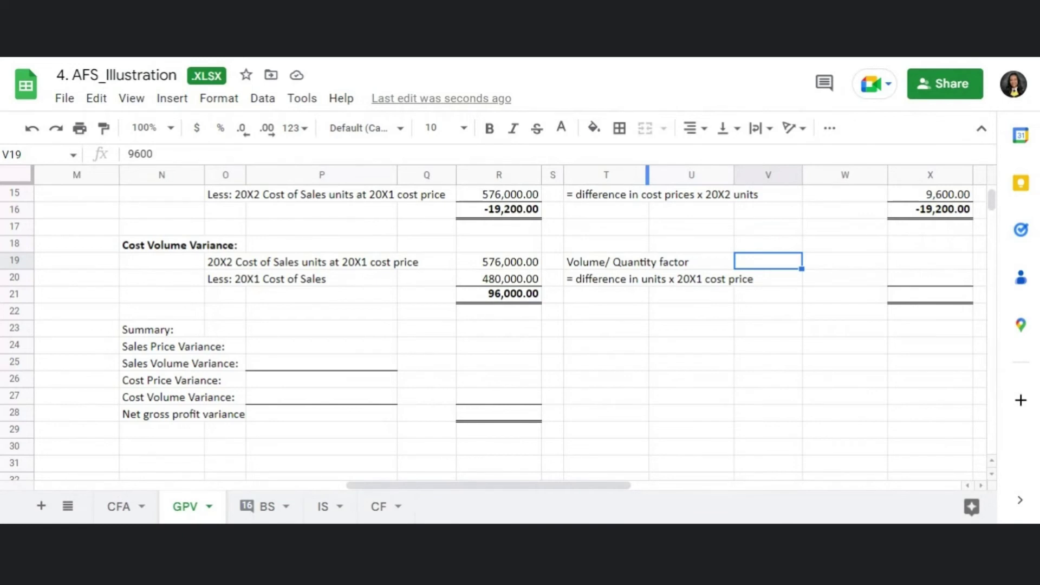
click(845, 260)
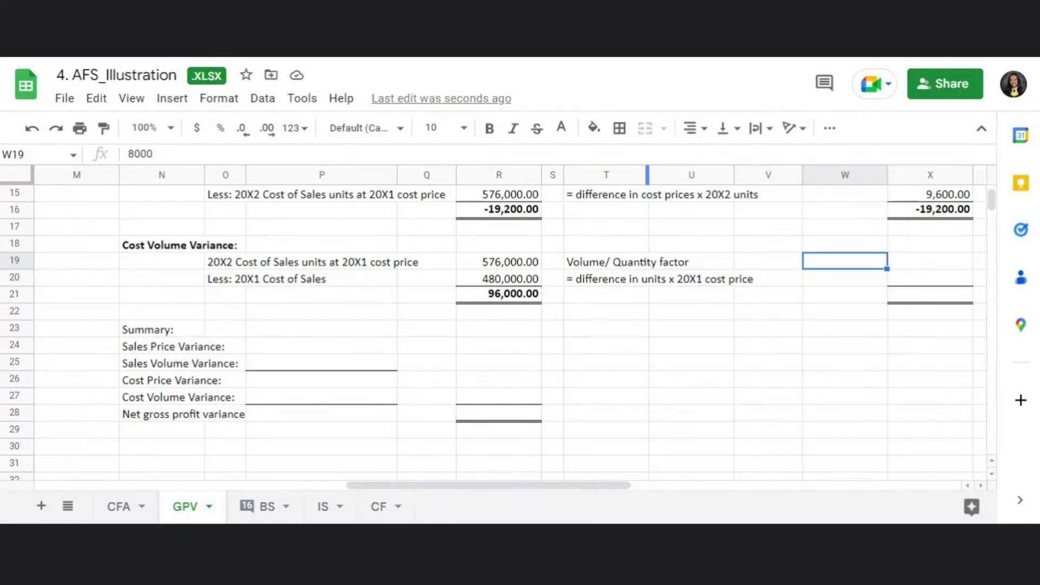
click(768, 261)
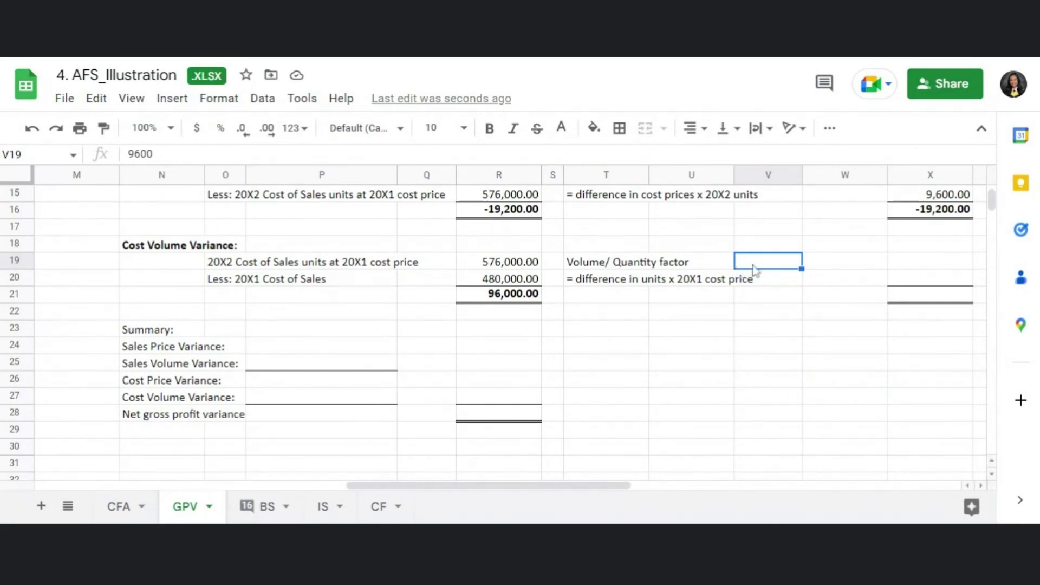
click(561, 129)
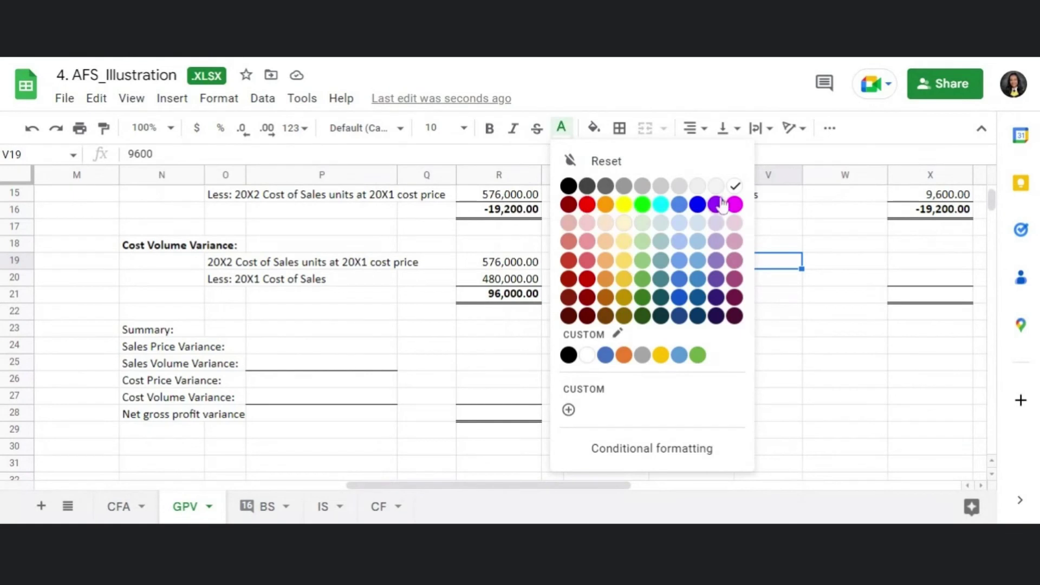
click(568, 186)
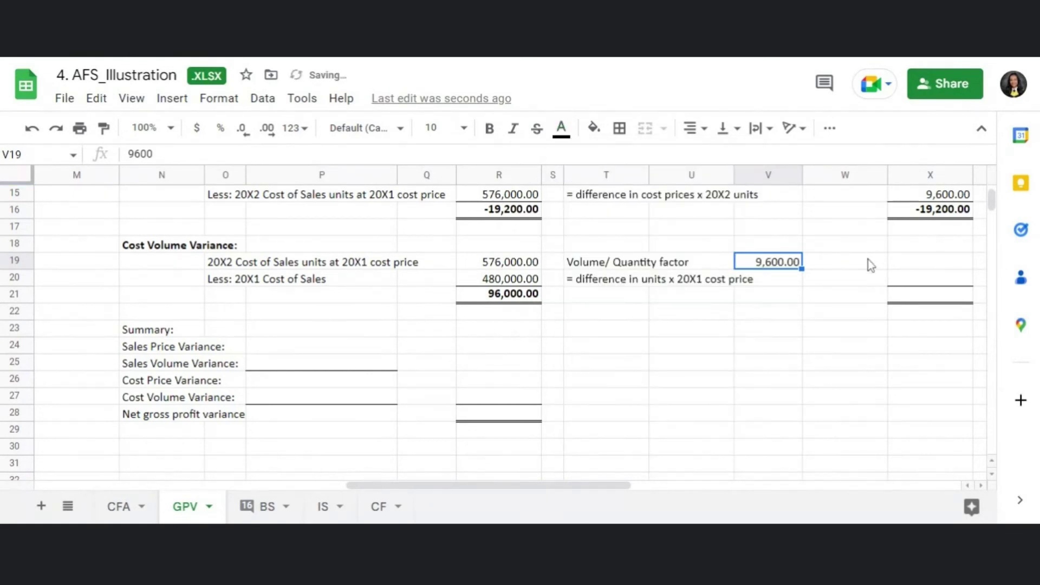
Reveal the 20X1 units and the rest of the simplified Cost Volume Variance computation in W19:X21 by setting the text colour to black.
drag(859, 260, 942, 309)
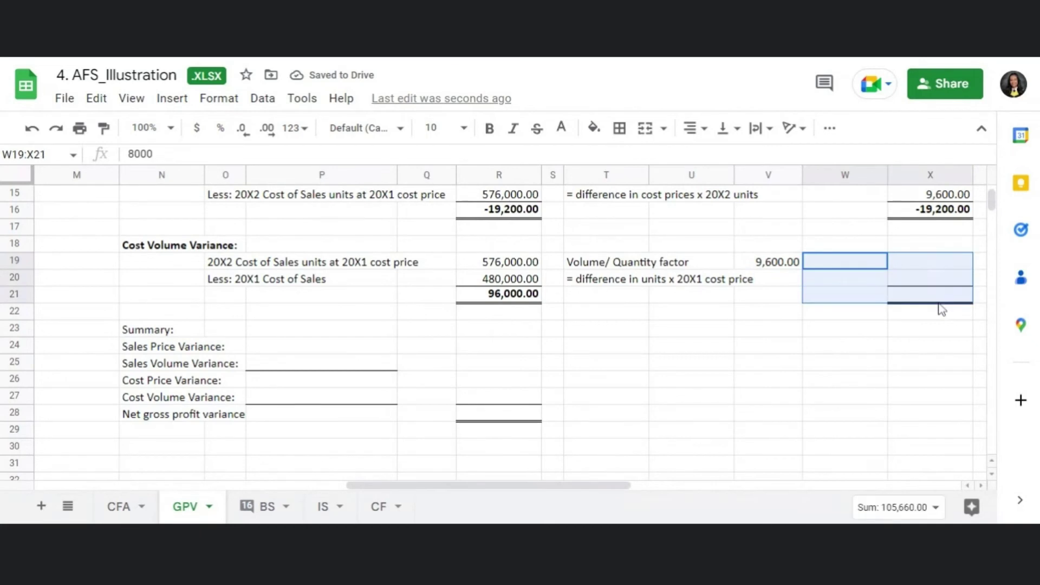
click(562, 130)
click(569, 186)
click(797, 325)
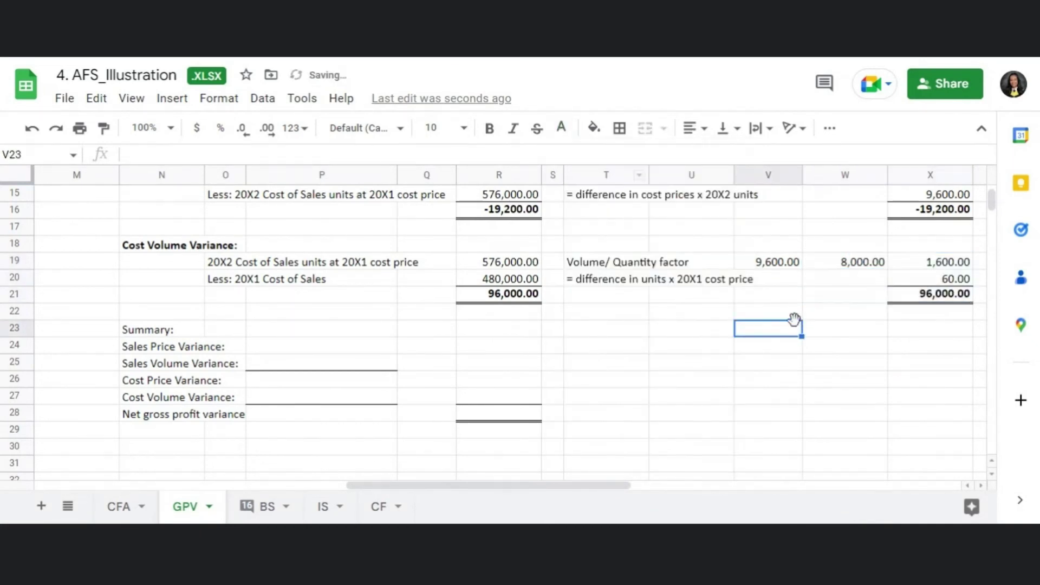
click(845, 265)
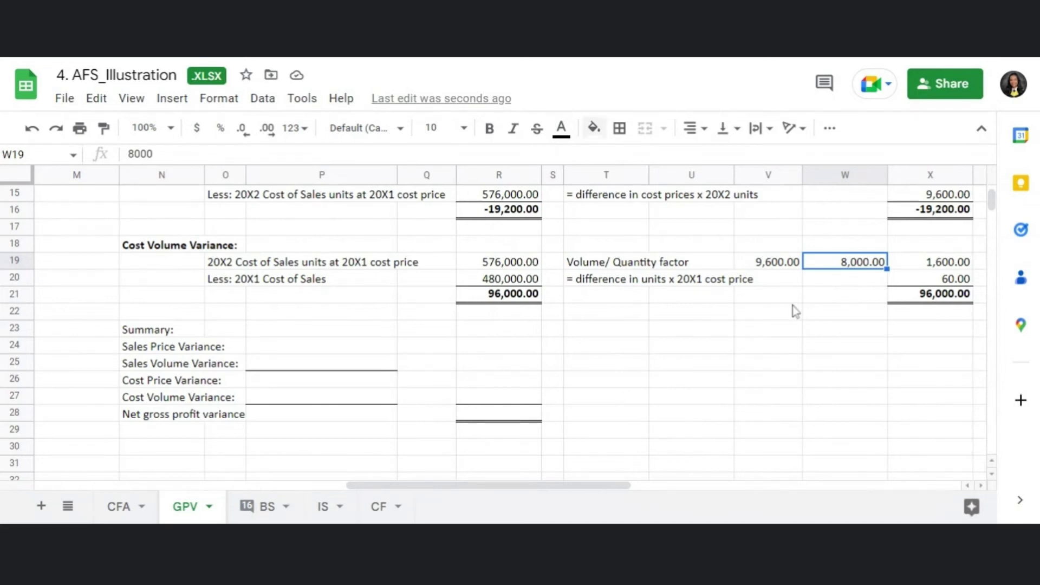
click(780, 330)
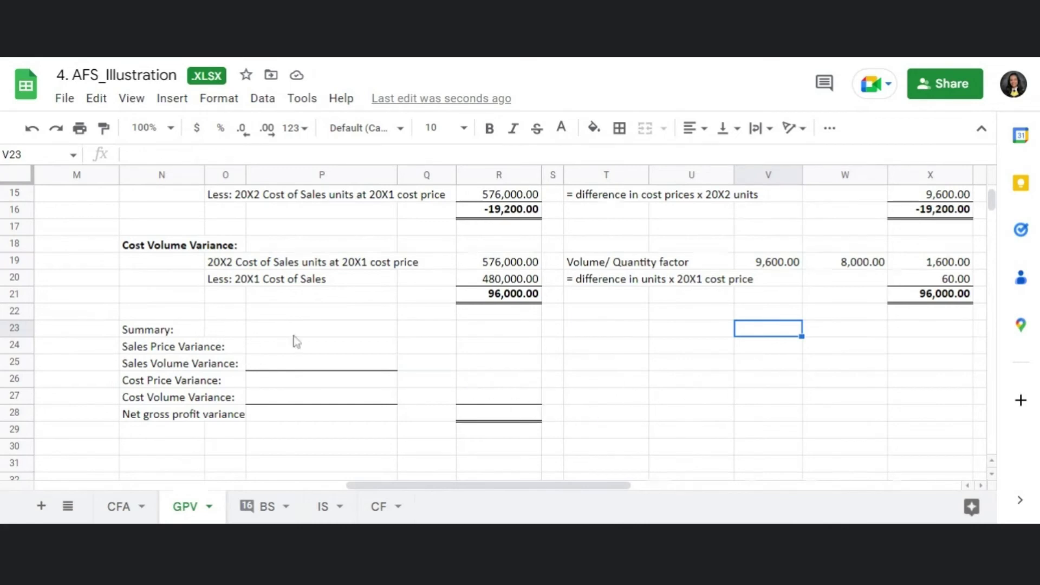
click(349, 333)
drag(348, 363, 343, 441)
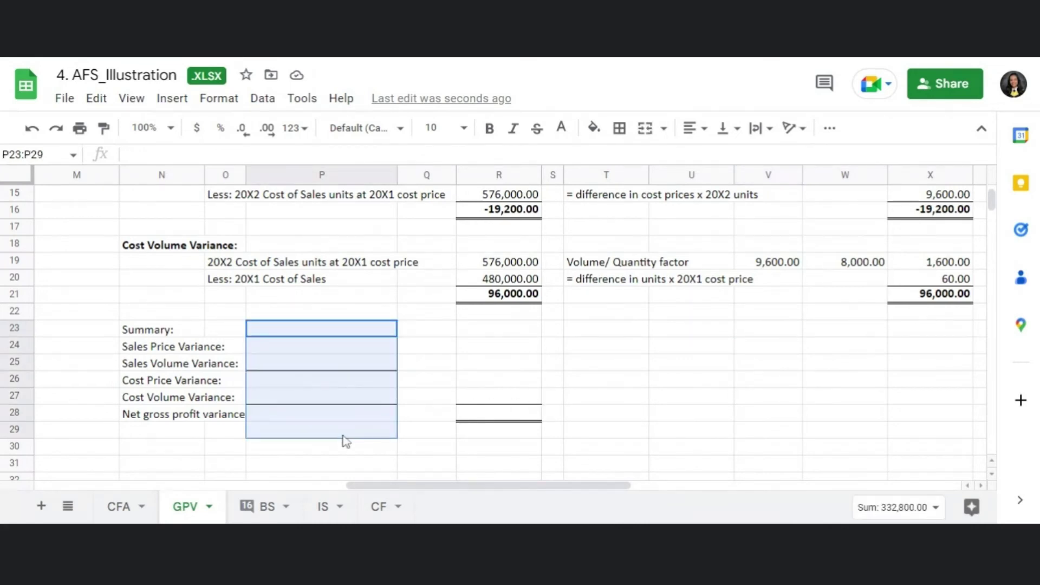
click(138, 458)
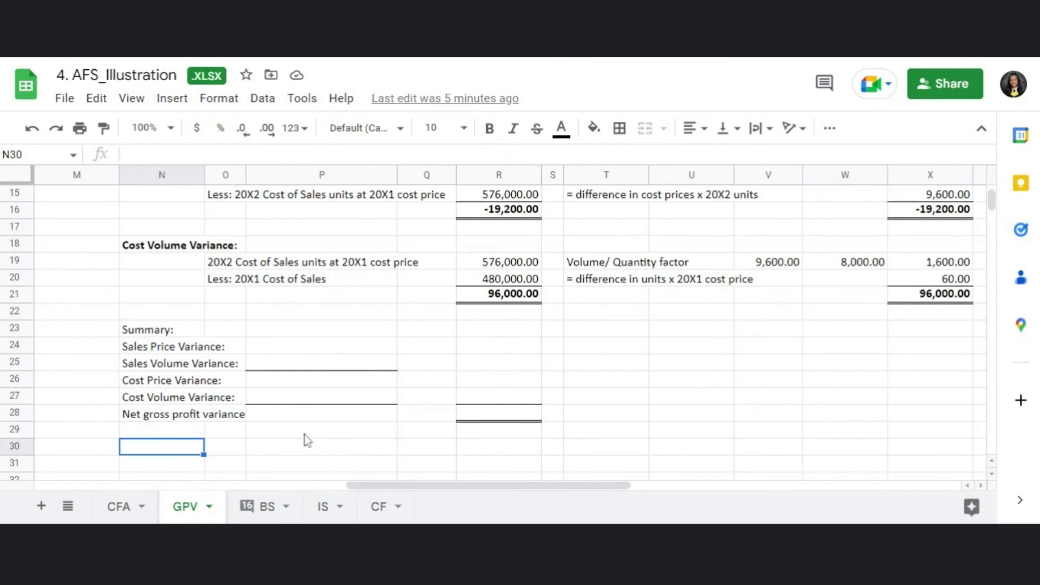
key(Up)
key(Right)
key(Right)
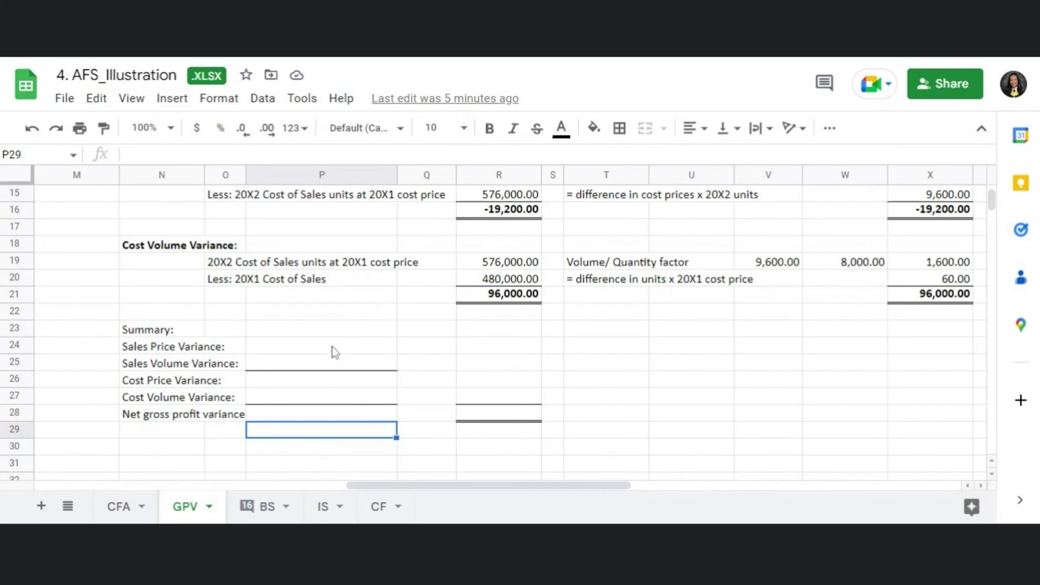
Reveal the four variance amounts of the Summary in P24:P27 by setting their text colour to black.
drag(169, 346, 158, 405)
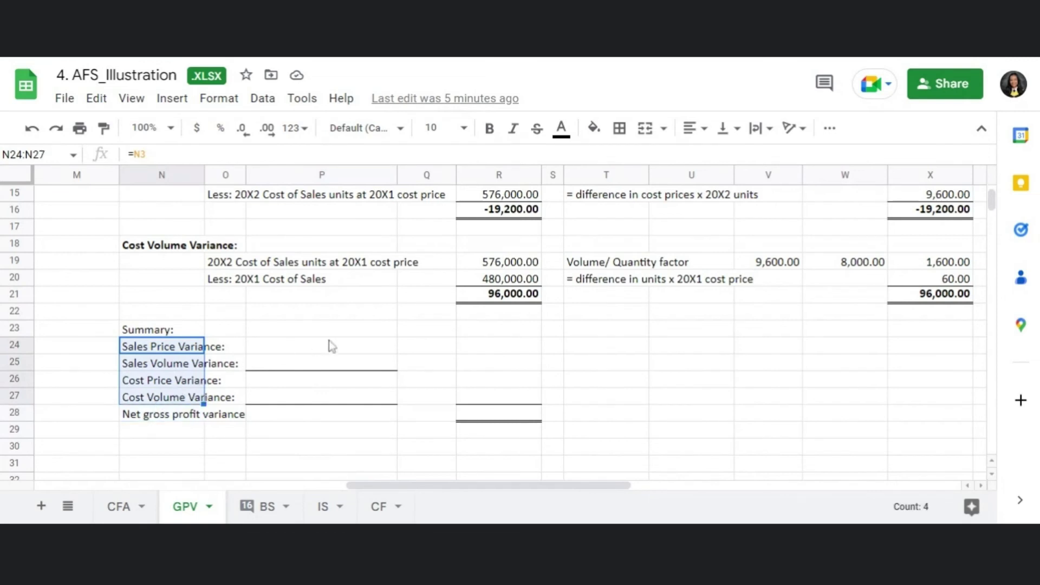
click(303, 352)
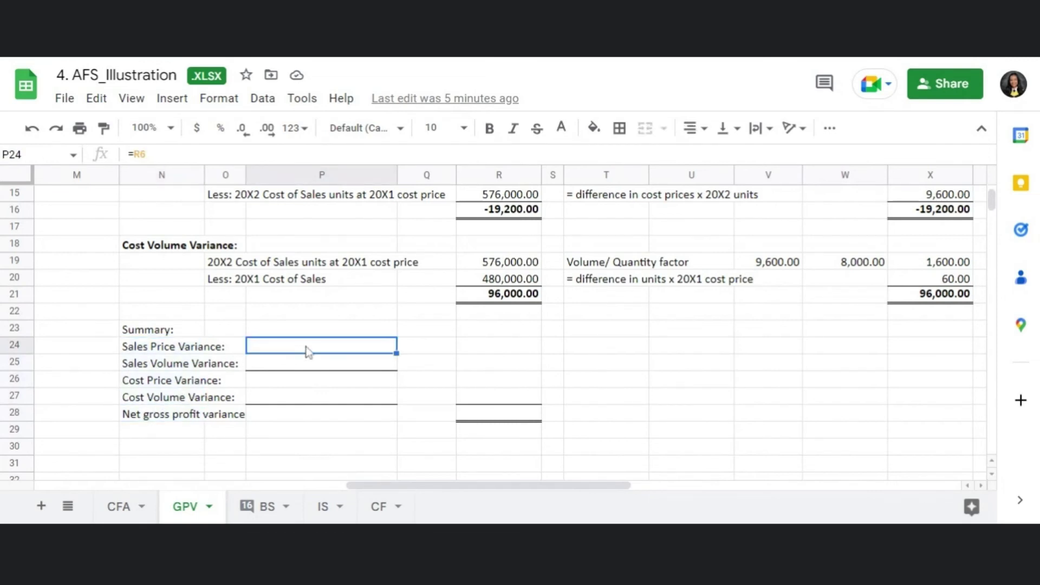
drag(315, 352, 314, 402)
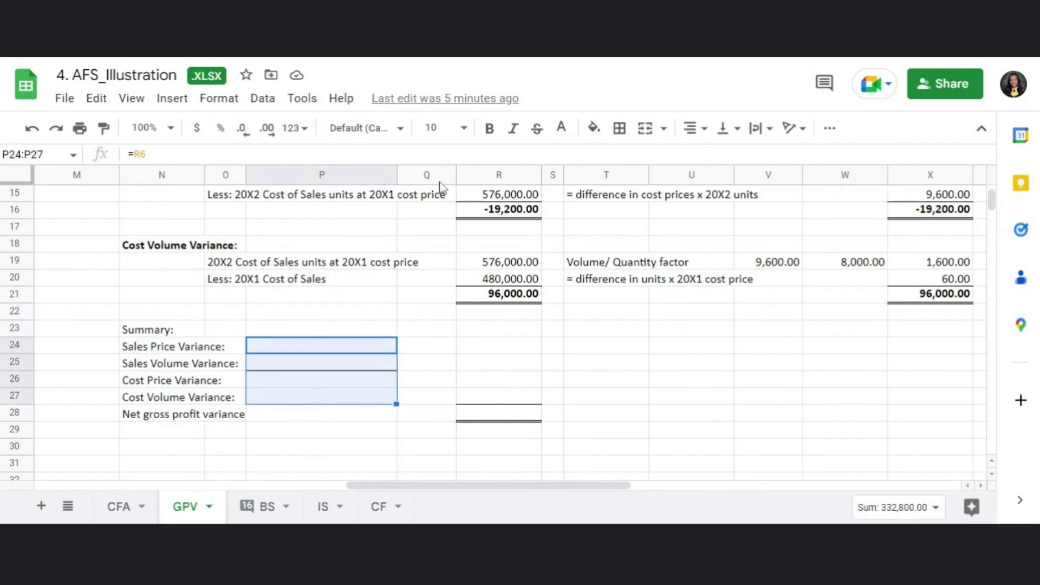
click(561, 130)
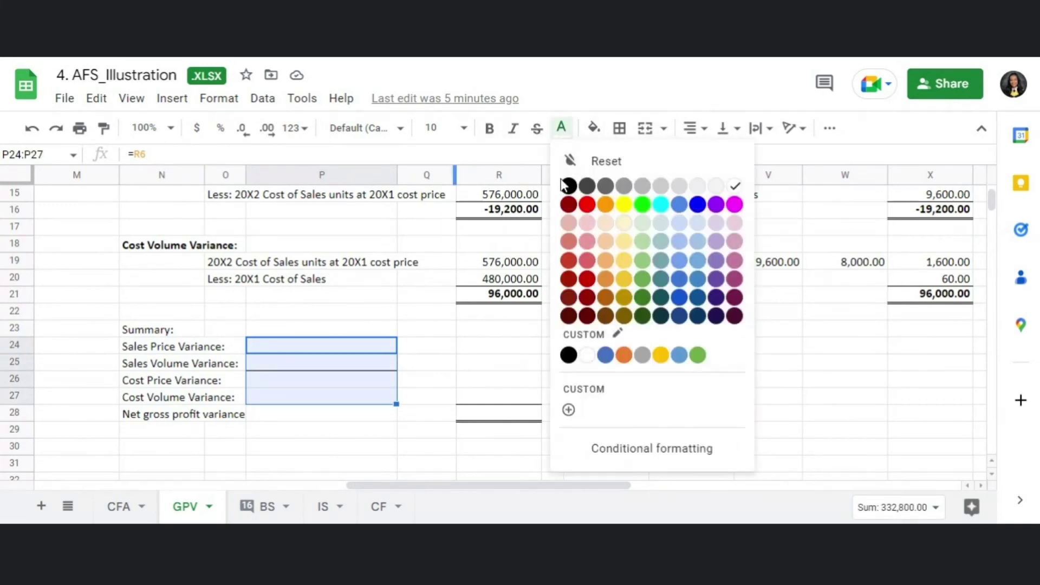
click(567, 187)
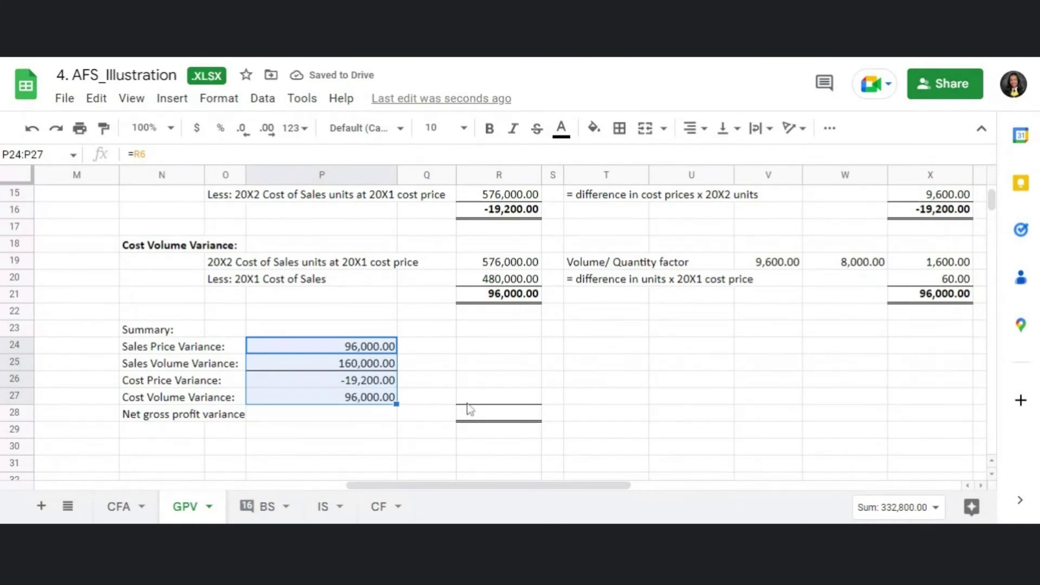
Reveal the combined sales and cost variance subtotals of the Summary by setting the text colour of R24:R27 to black.
click(517, 399)
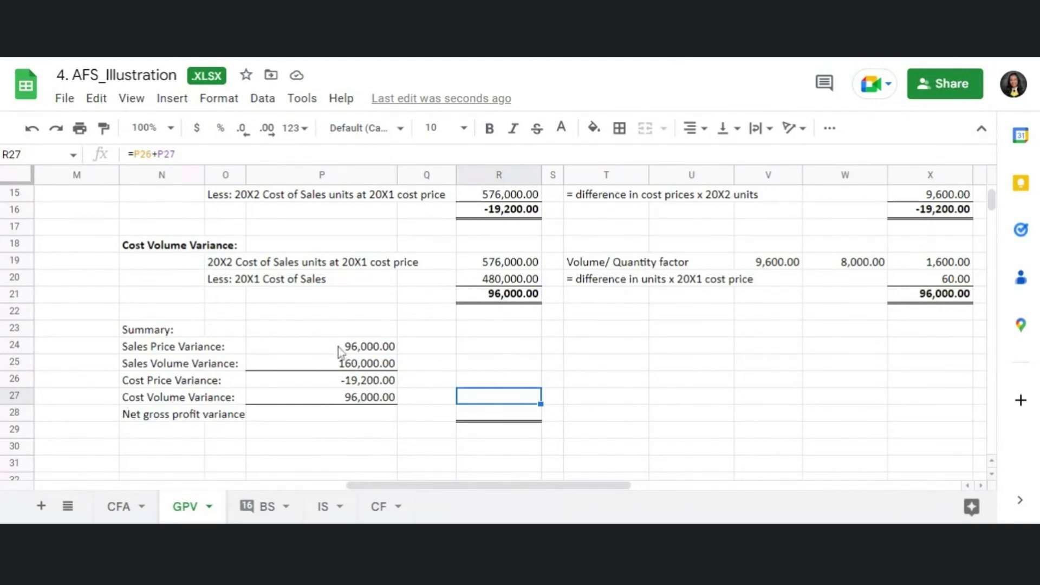
drag(339, 351, 340, 366)
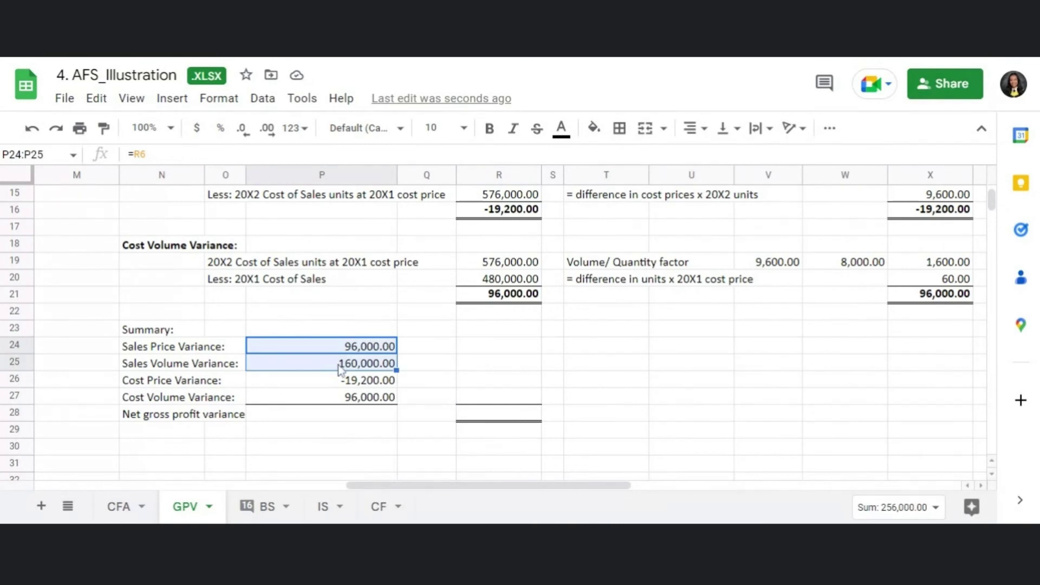
drag(340, 382, 341, 398)
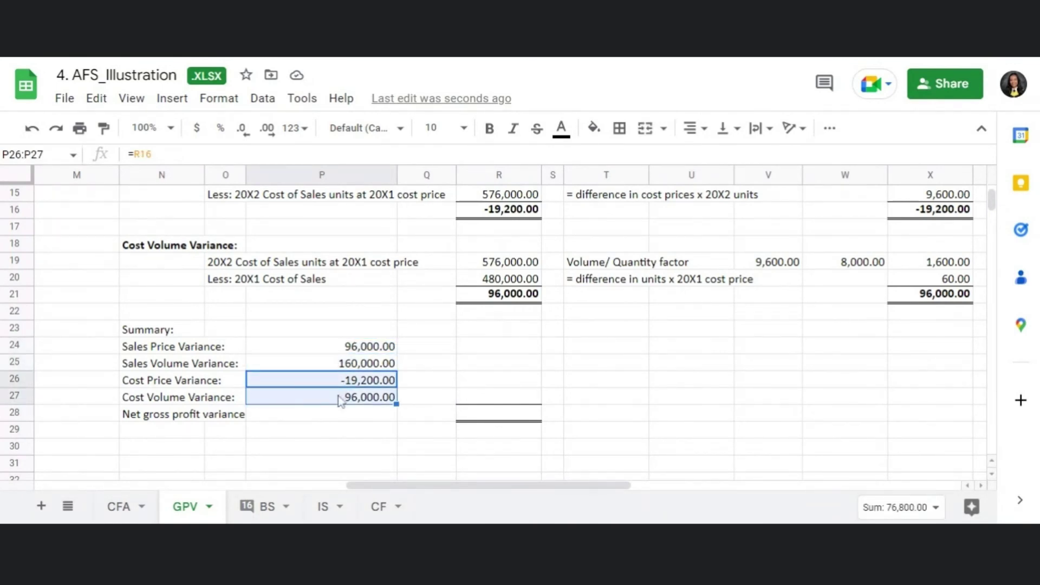
drag(497, 349, 497, 364)
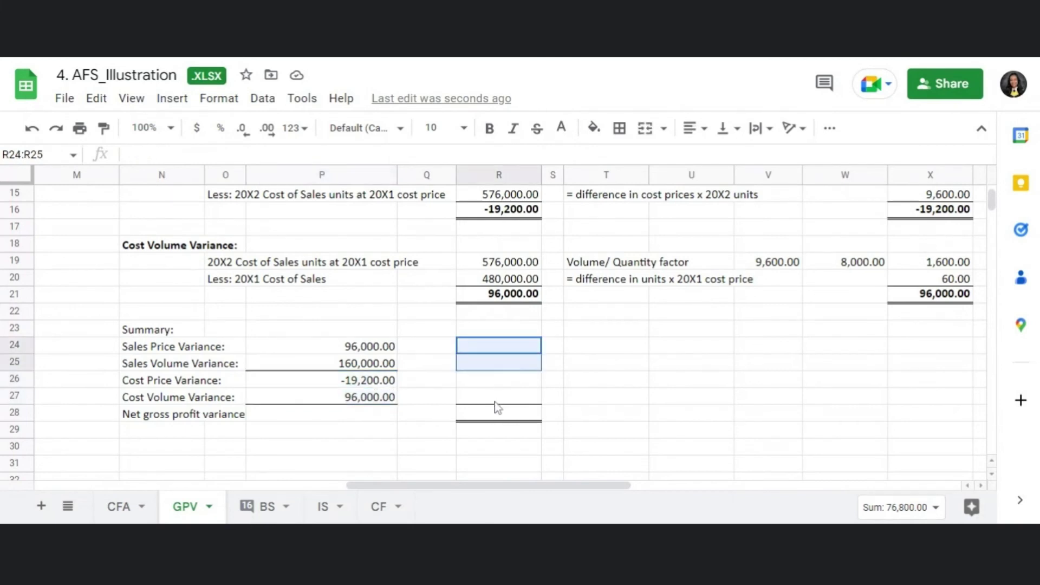
drag(495, 401, 495, 402)
click(561, 128)
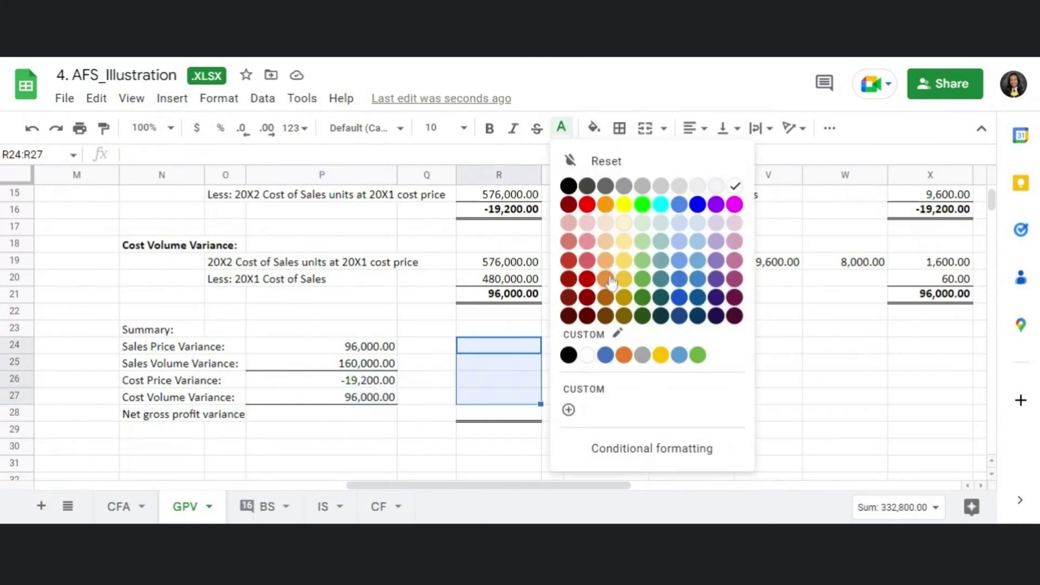
click(568, 185)
click(579, 420)
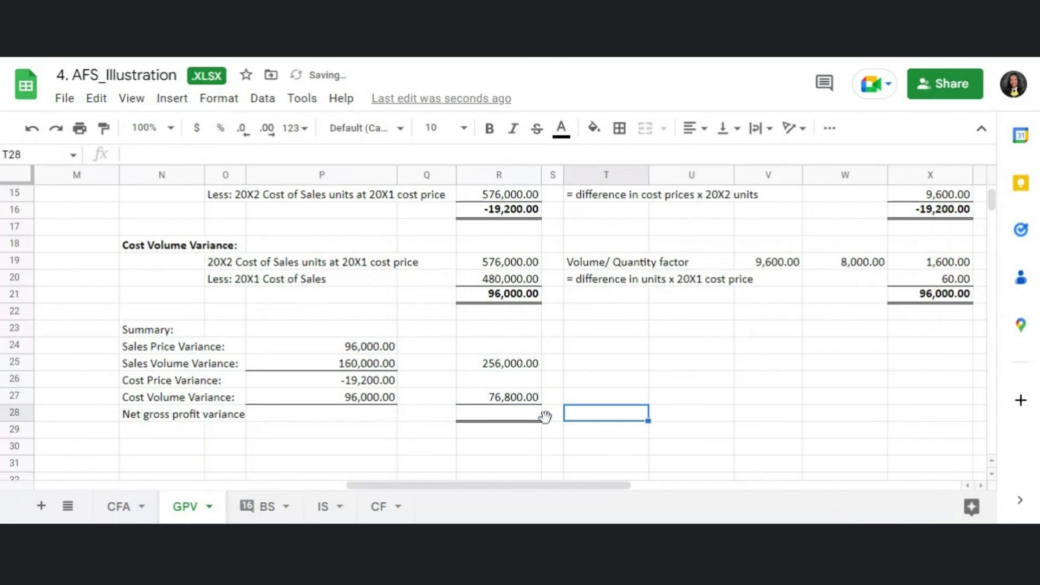
Reveal the net gross profit variance amount in R28 by setting its text colour to black.
click(498, 417)
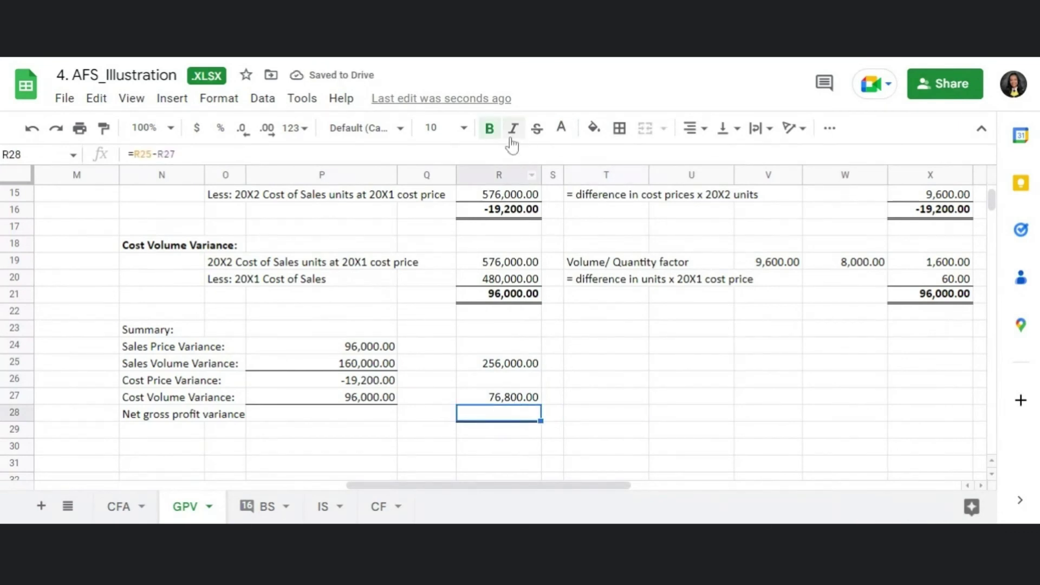
click(561, 129)
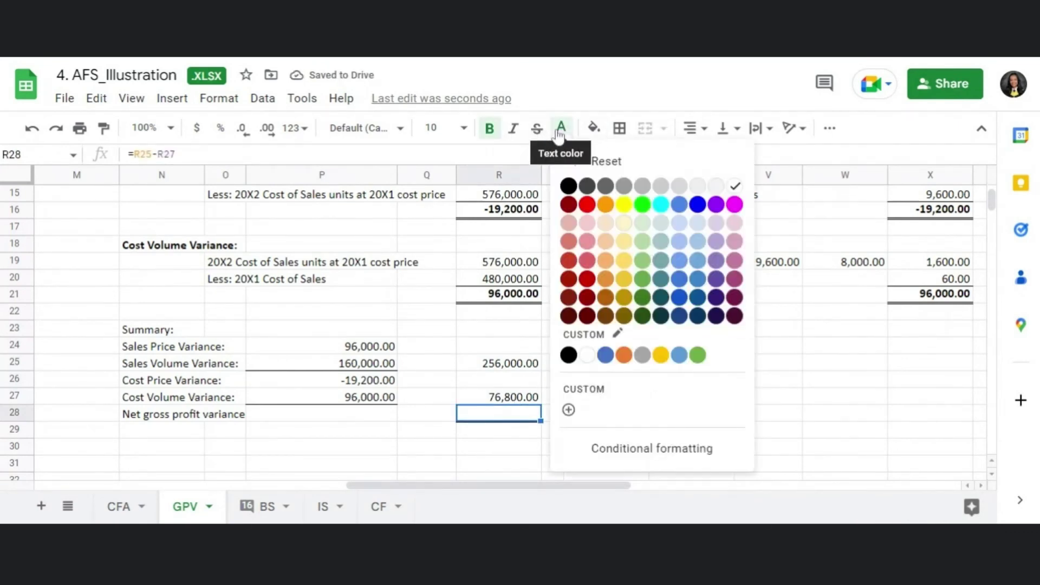
click(568, 185)
click(634, 416)
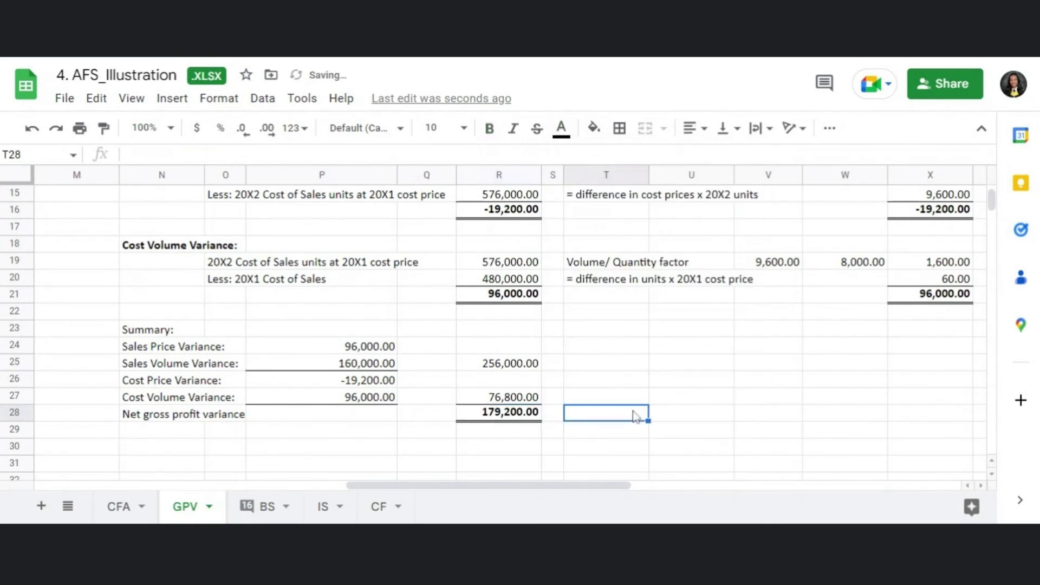
click(490, 414)
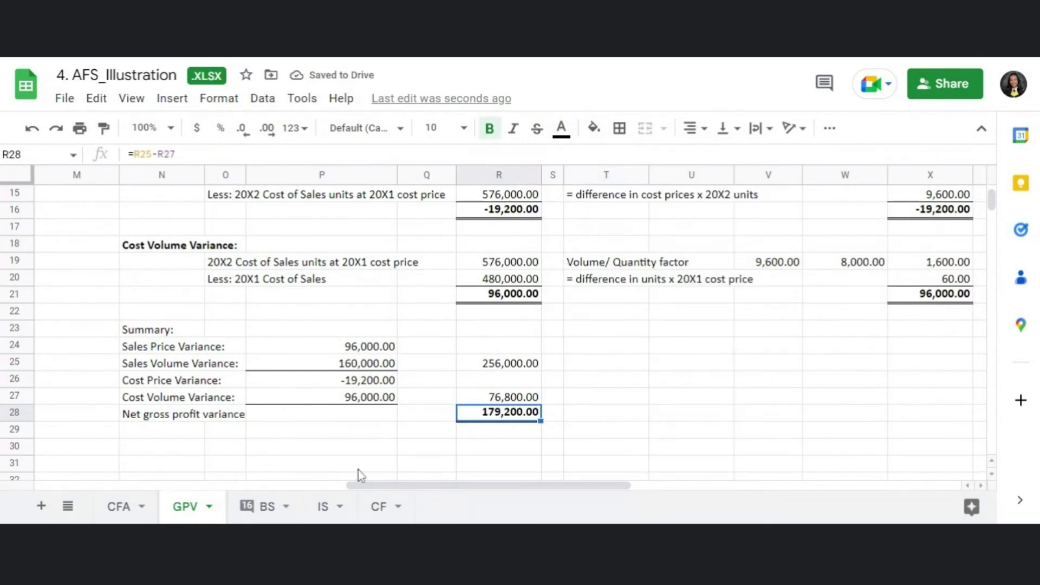
Make the "Net gross profit variance" label in N28 bold.
click(150, 419)
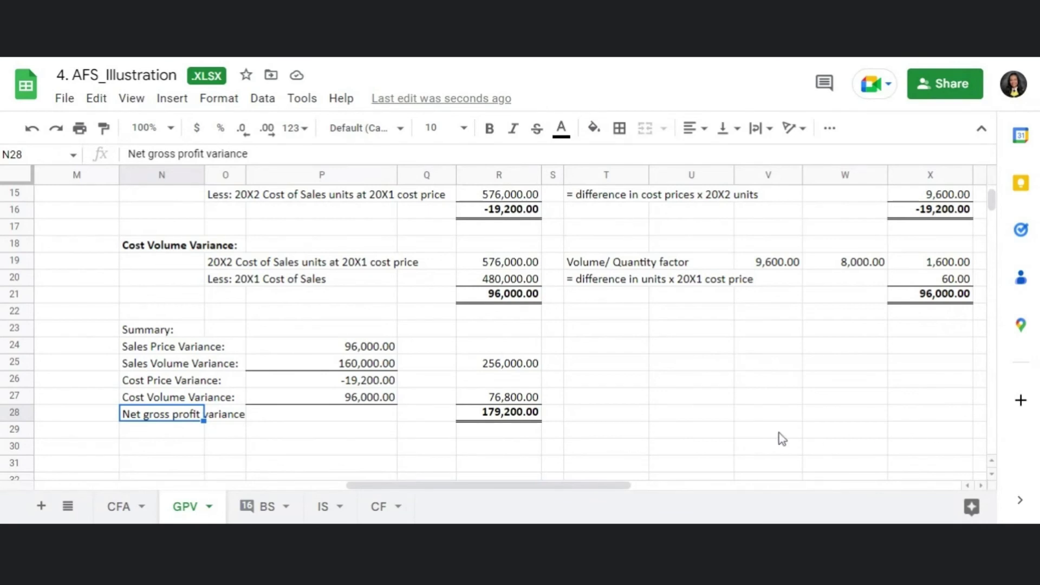
click(710, 429)
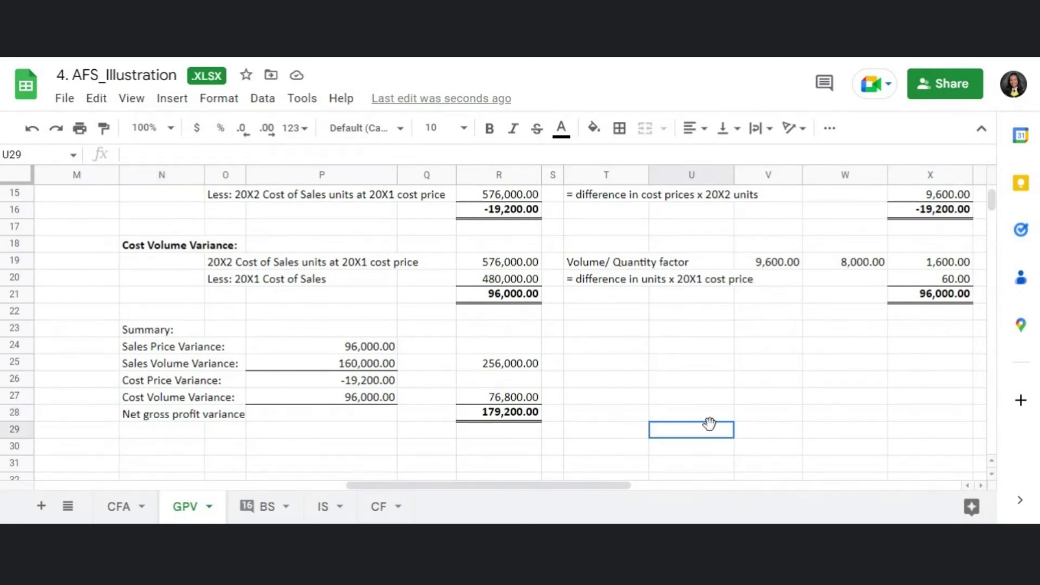
drag(603, 490, 545, 495)
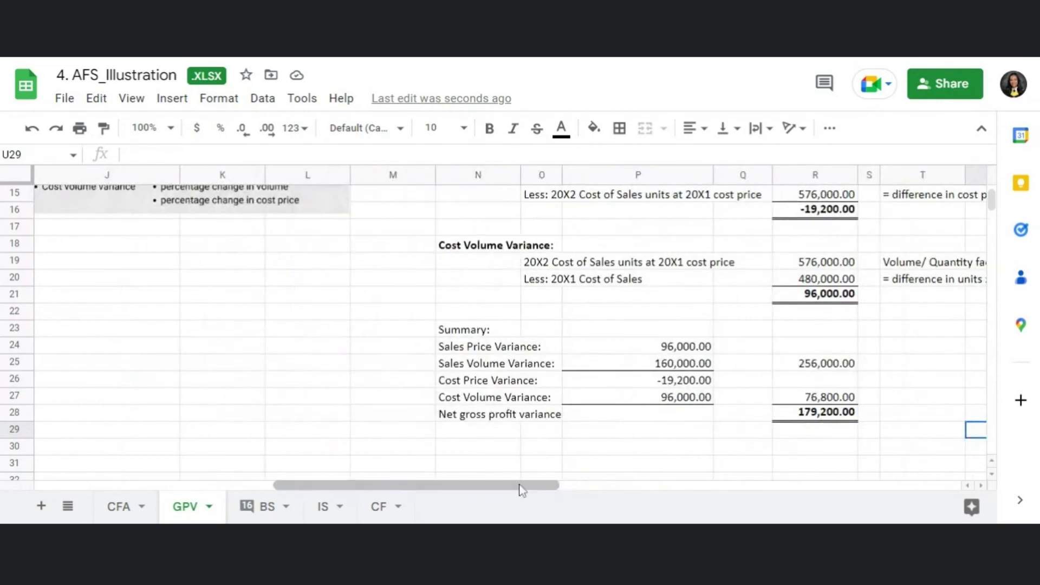
scroll(513, 469, up, 3)
drag(513, 485, 490, 497)
scroll(587, 388, down, 5)
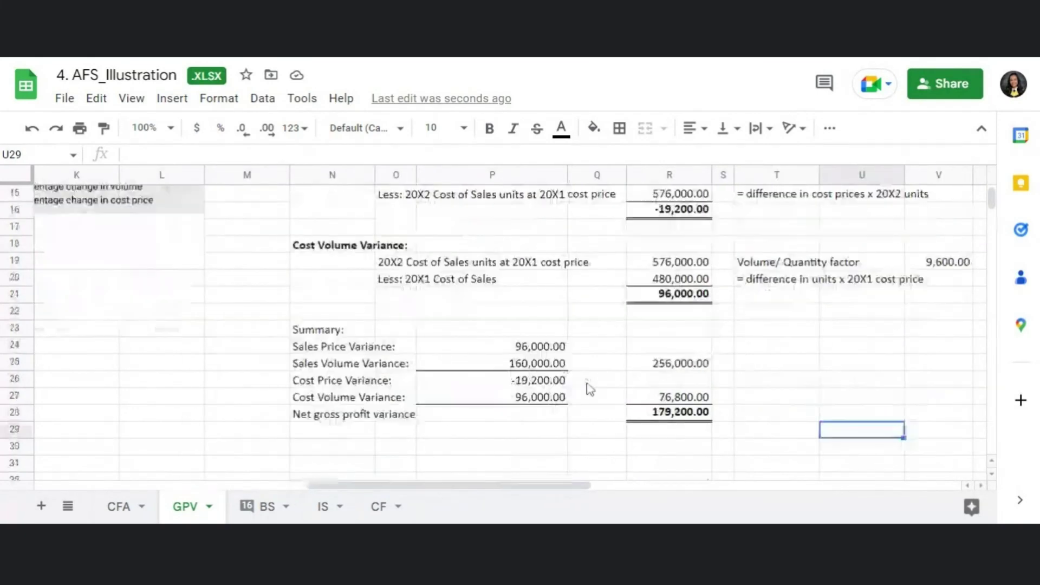
scroll(588, 390, up, 3)
click(333, 366)
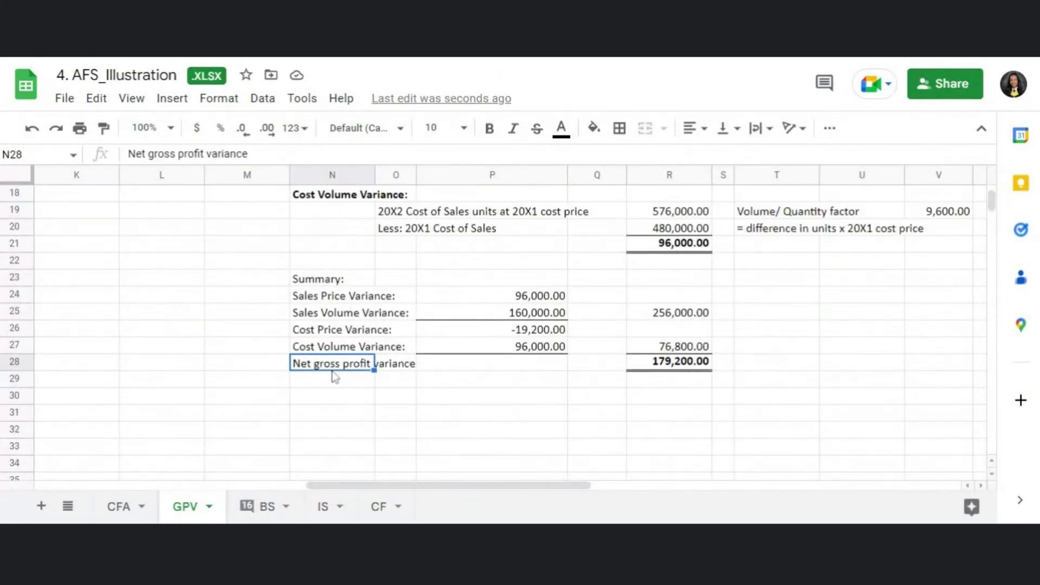
key(ctrl+b)
click(603, 411)
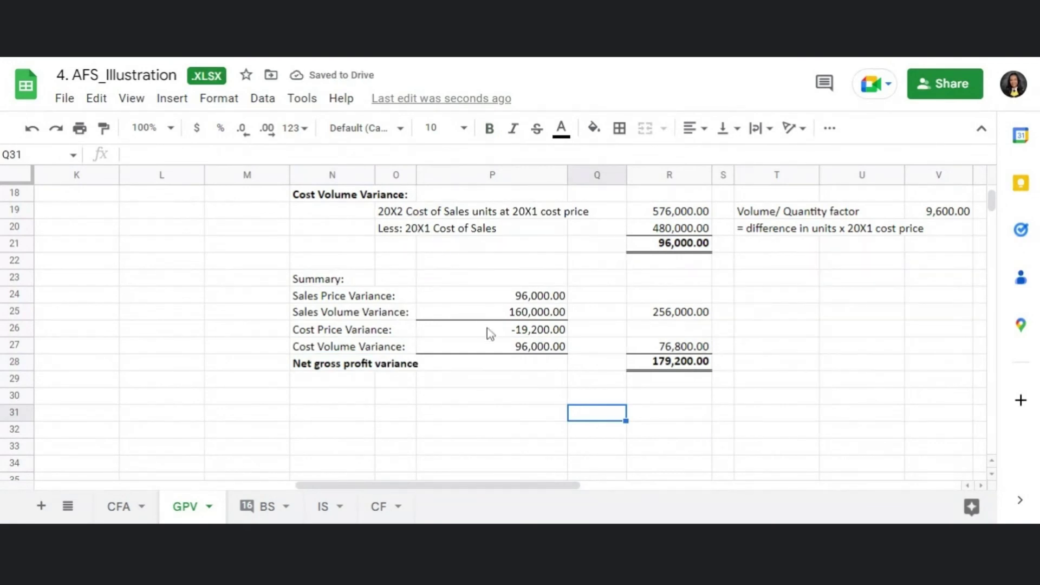
Check the subtotals in R25 and R27, and reveal the favourable/unfavourable markers by setting the text colour of column S to black.
click(692, 313)
click(691, 346)
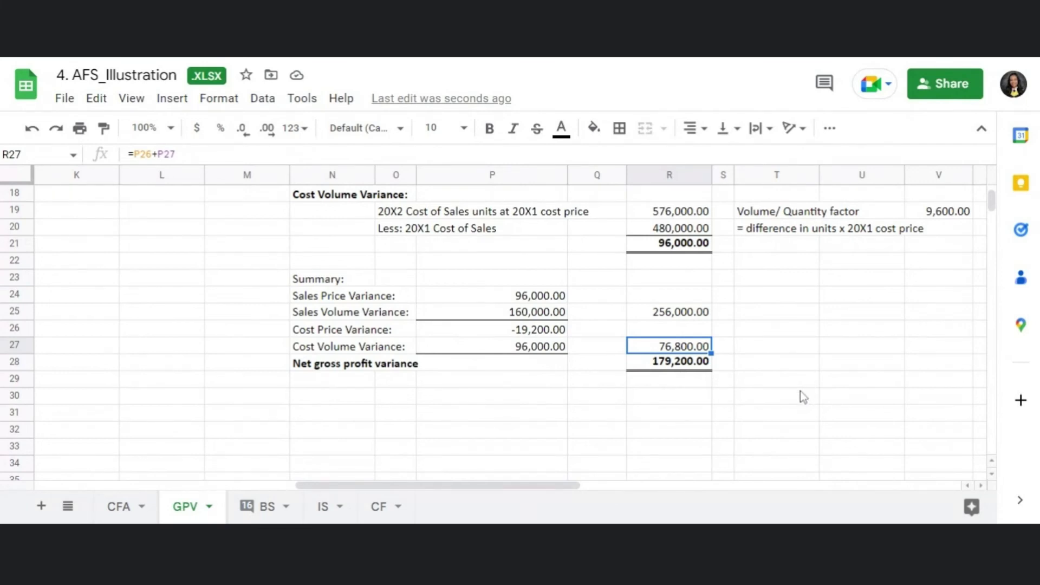
scroll(994, 203, up, 2)
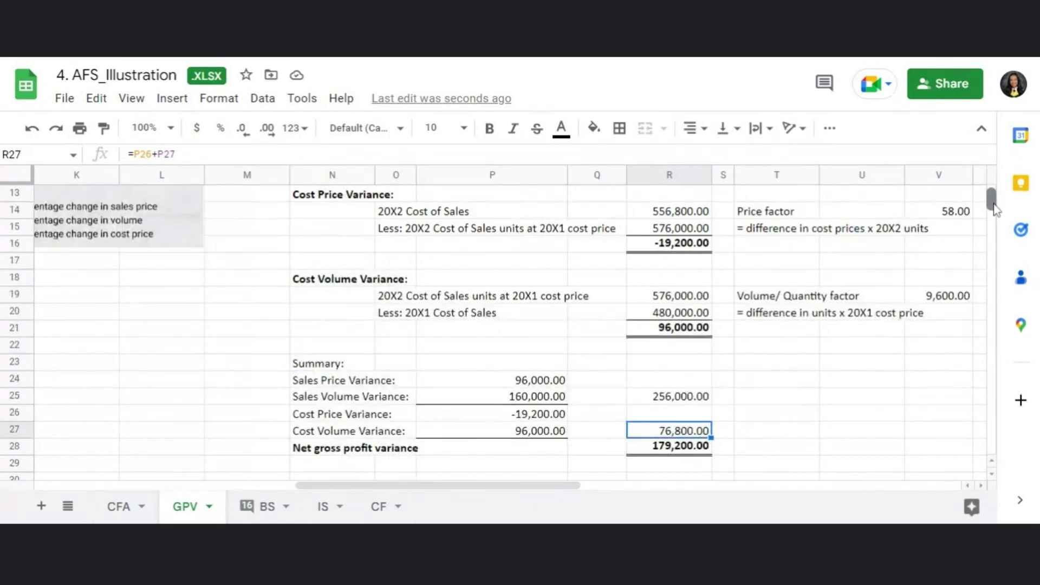
scroll(994, 208, up, 4)
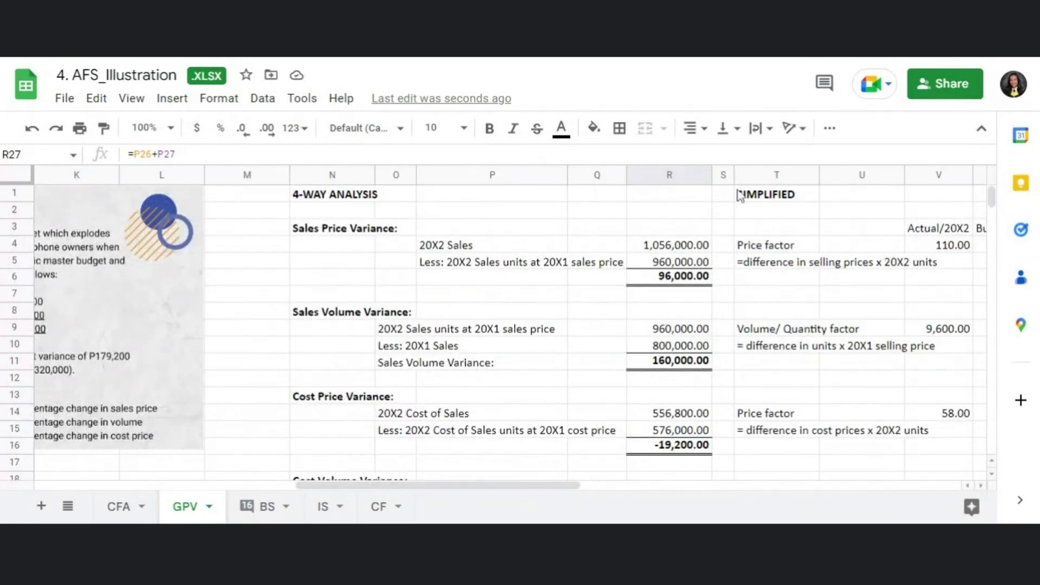
click(721, 176)
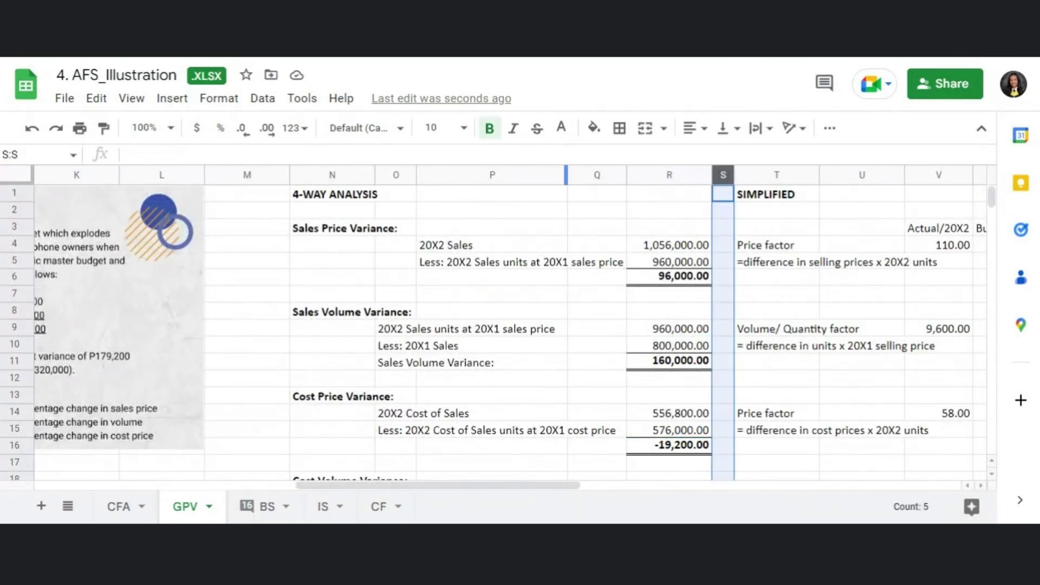
click(561, 128)
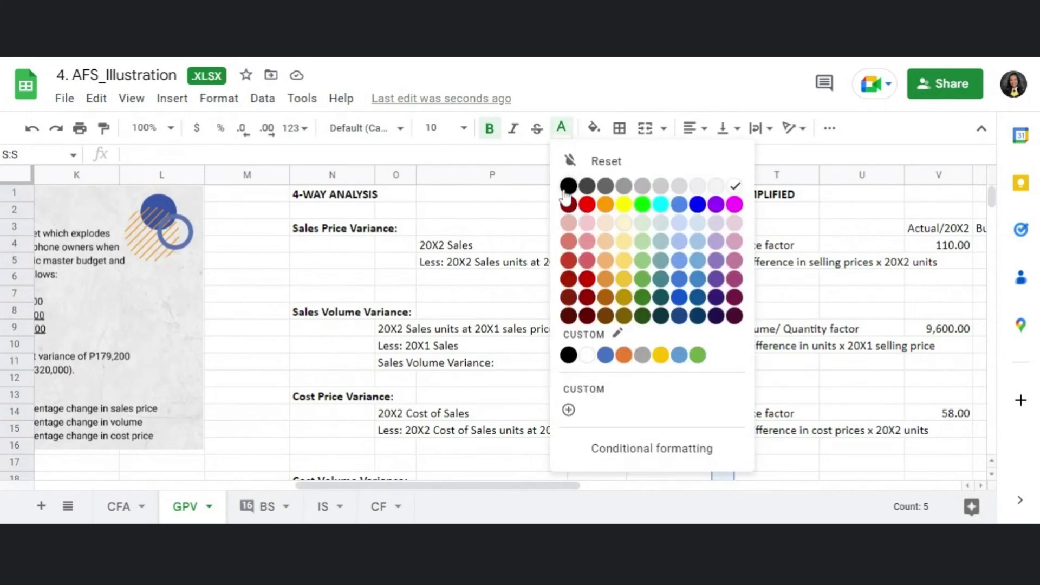
click(568, 187)
click(799, 399)
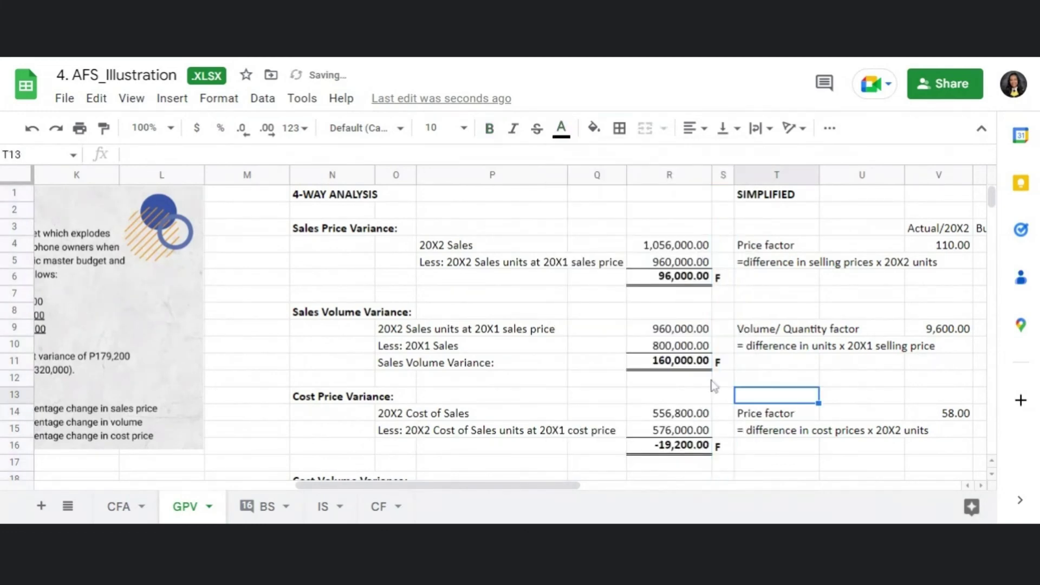
Review the favourable and unfavourable markers in column S against the sales, cost and net gross profit variances.
scroll(804, 351, down, 1)
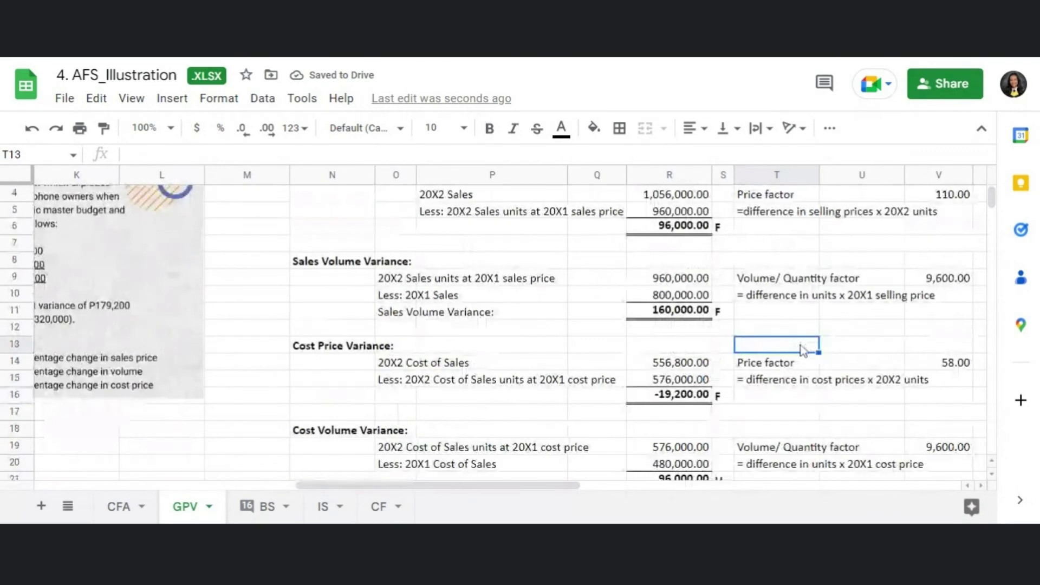
scroll(728, 436, down, 3)
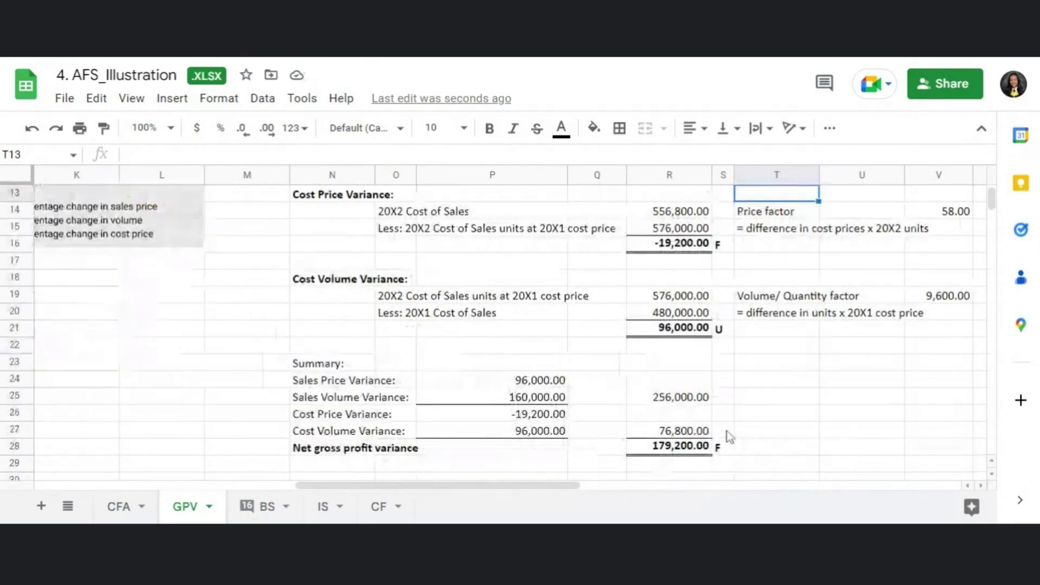
click(723, 328)
scroll(857, 409, up, 4)
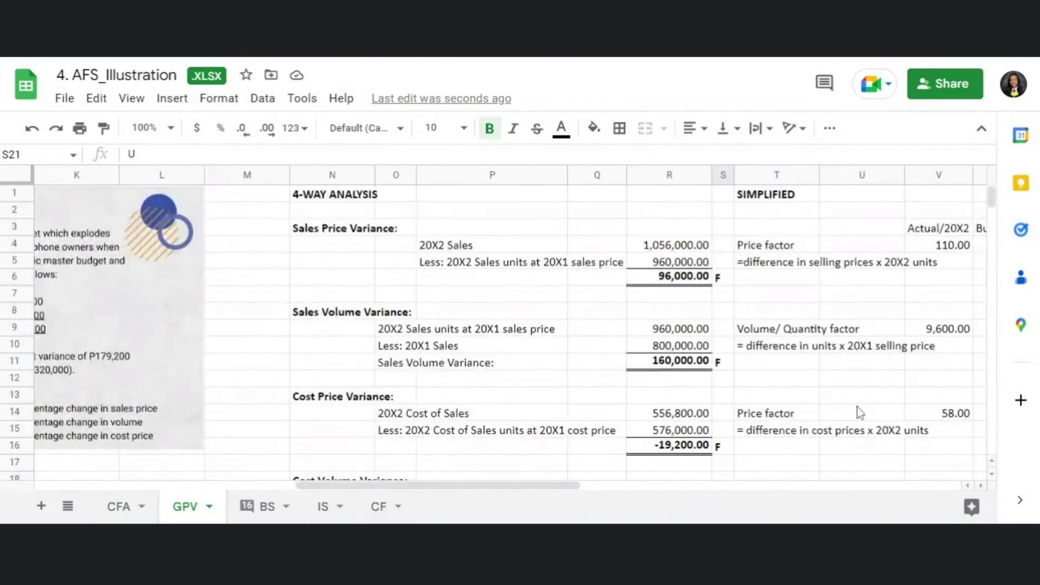
click(680, 281)
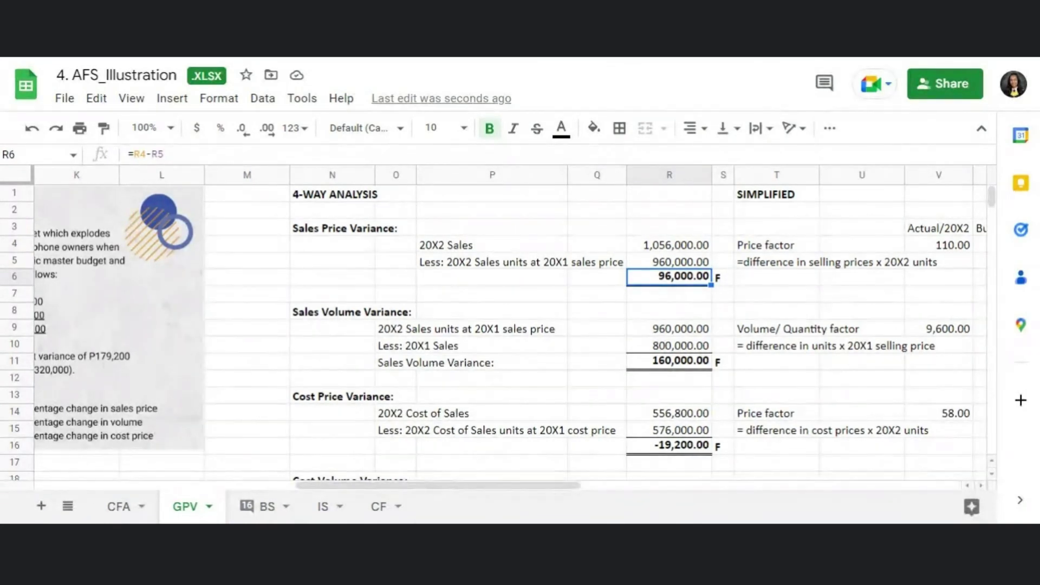
scroll(787, 404, down, 2)
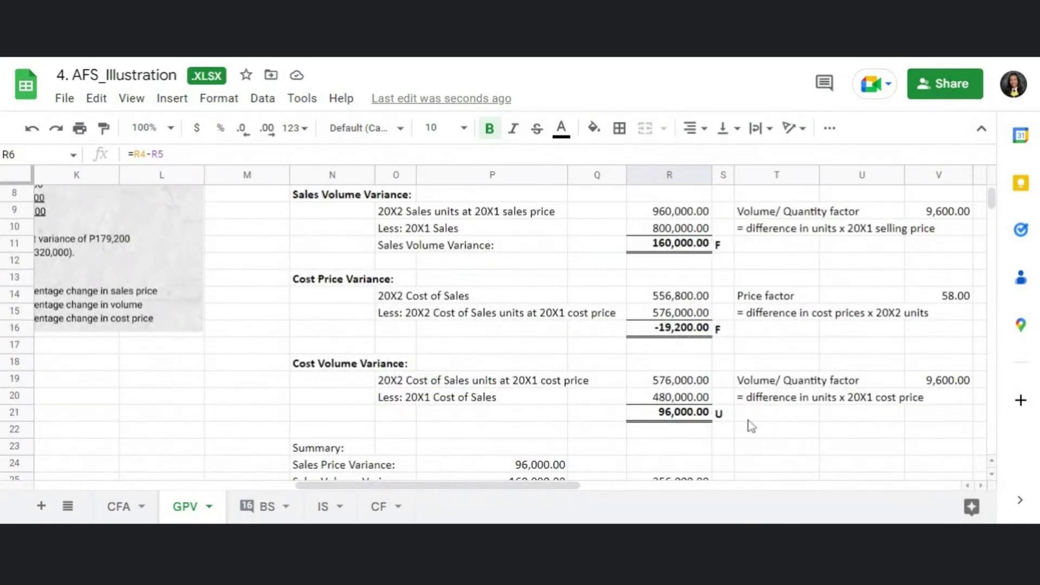
Examine how the cost volume variance in R21 is derived from the cost of sales rows 19 and 20.
click(674, 420)
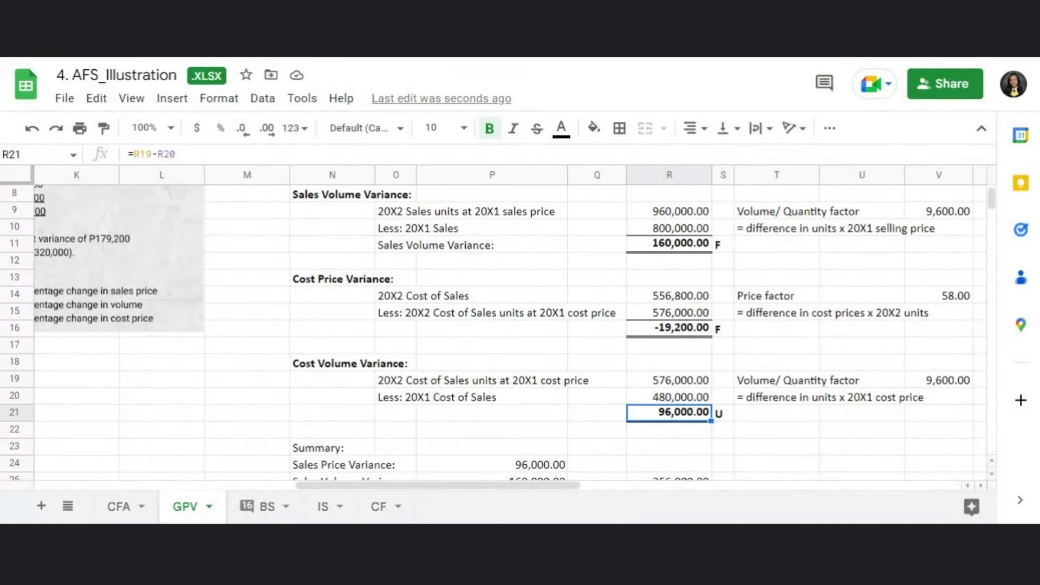
click(697, 403)
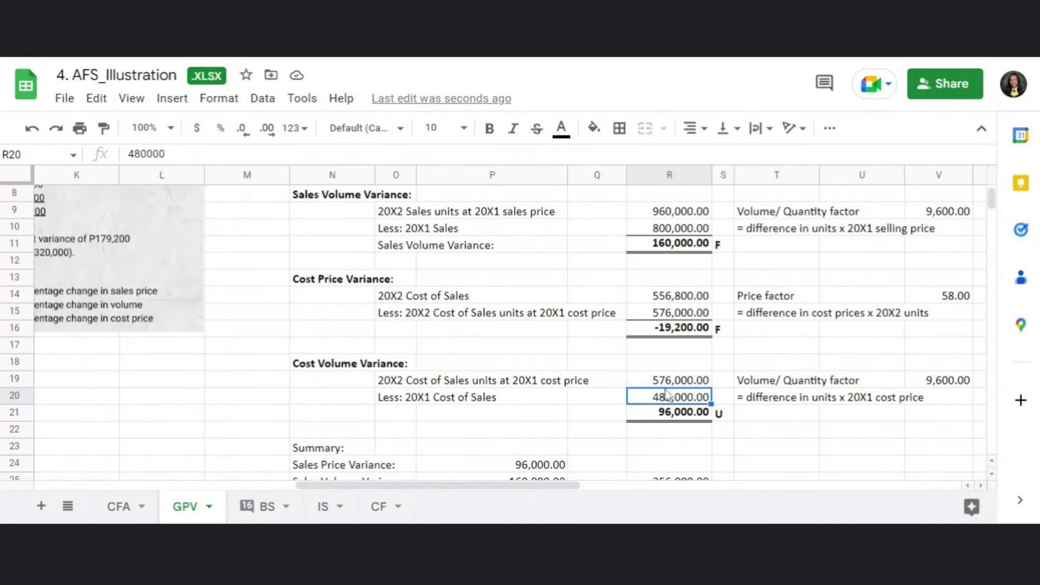
click(526, 388)
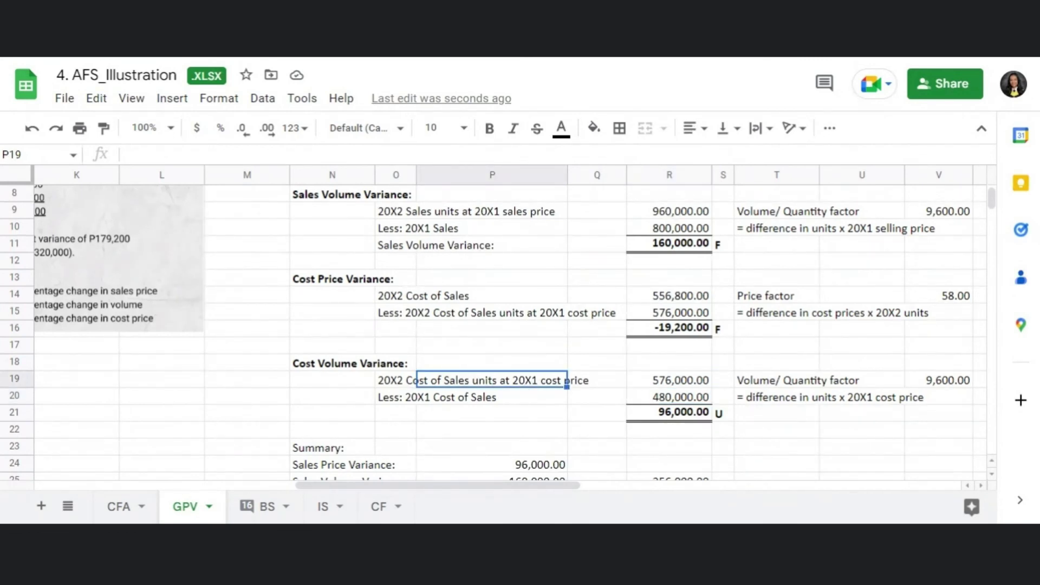
click(392, 386)
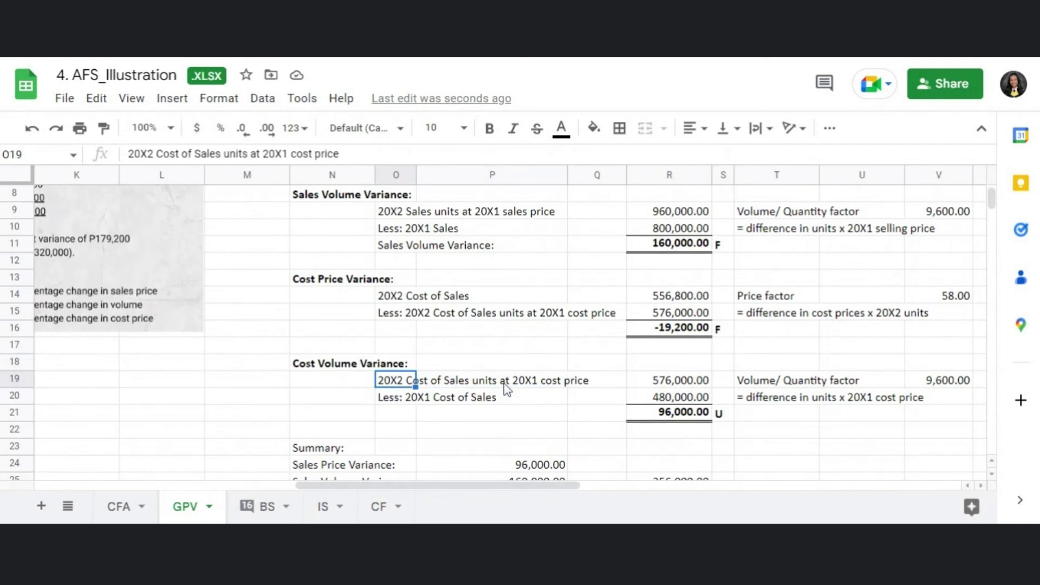
click(407, 404)
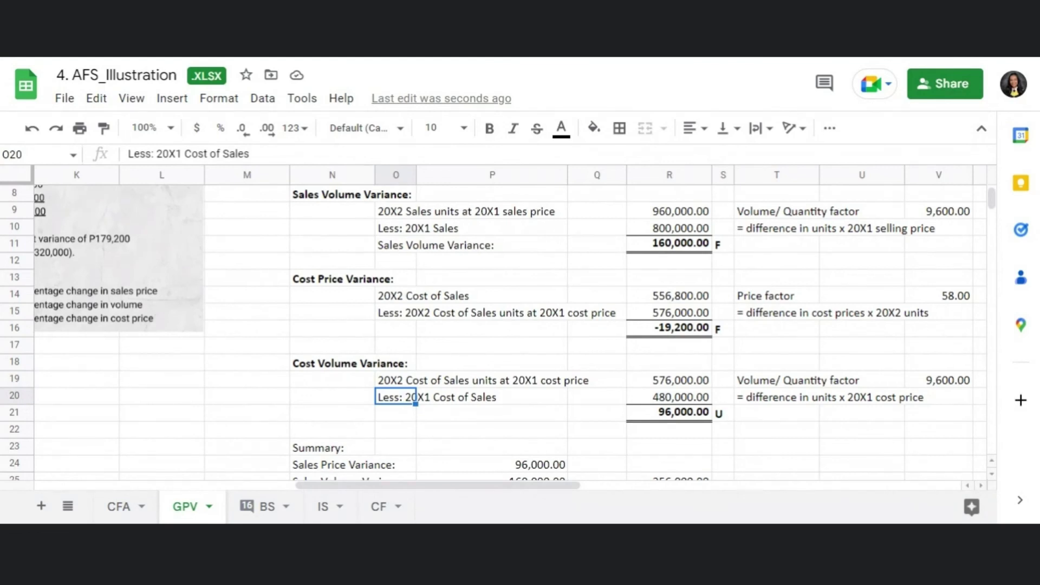
click(671, 416)
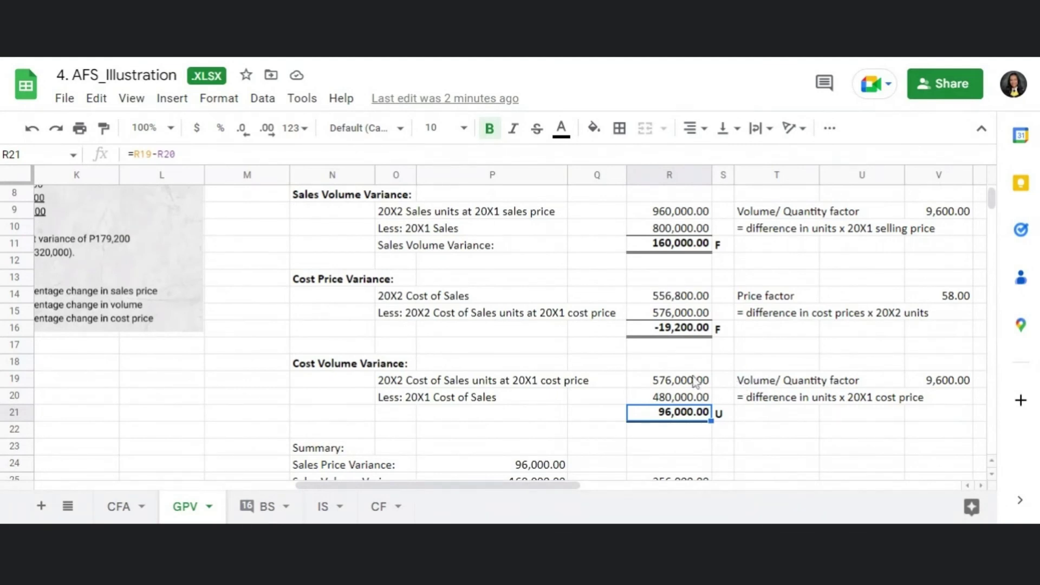
Reveal the favourable/unfavourable markers beside the Summary variances by setting the text colour of Q22:Q29 to black.
scroll(695, 381, down, 5)
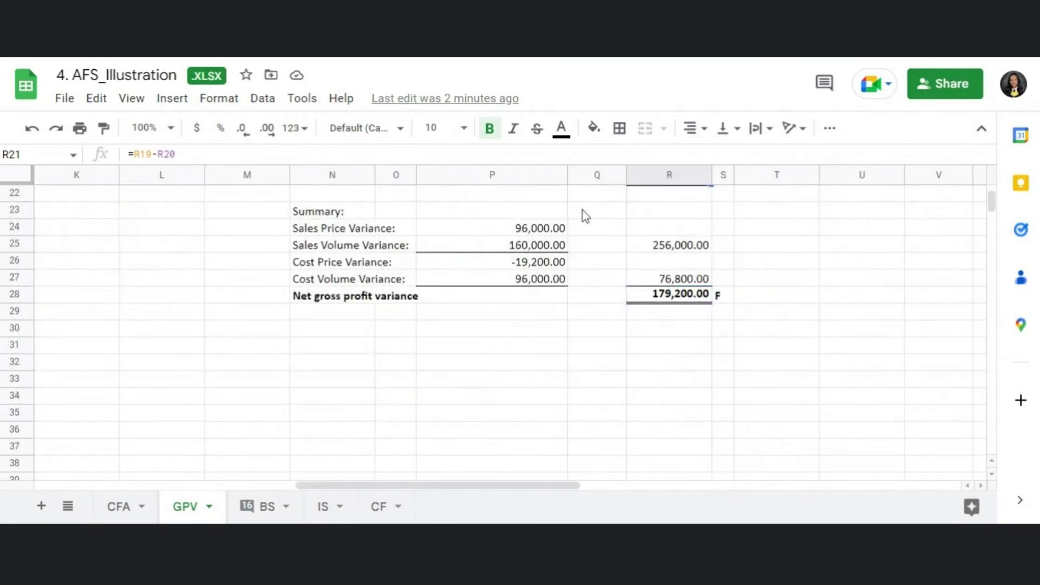
click(585, 216)
click(724, 298)
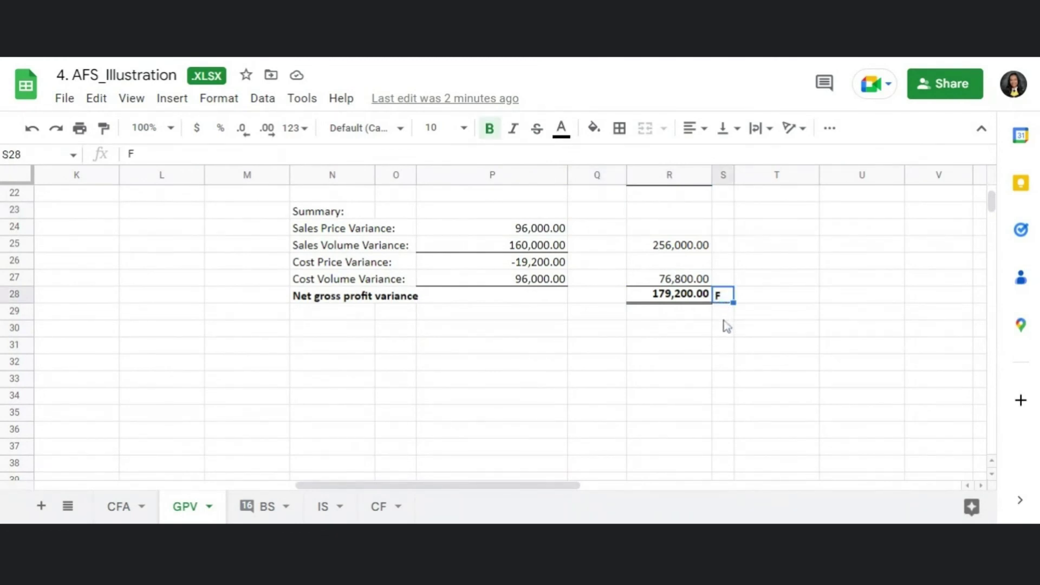
click(591, 194)
drag(581, 294, 579, 313)
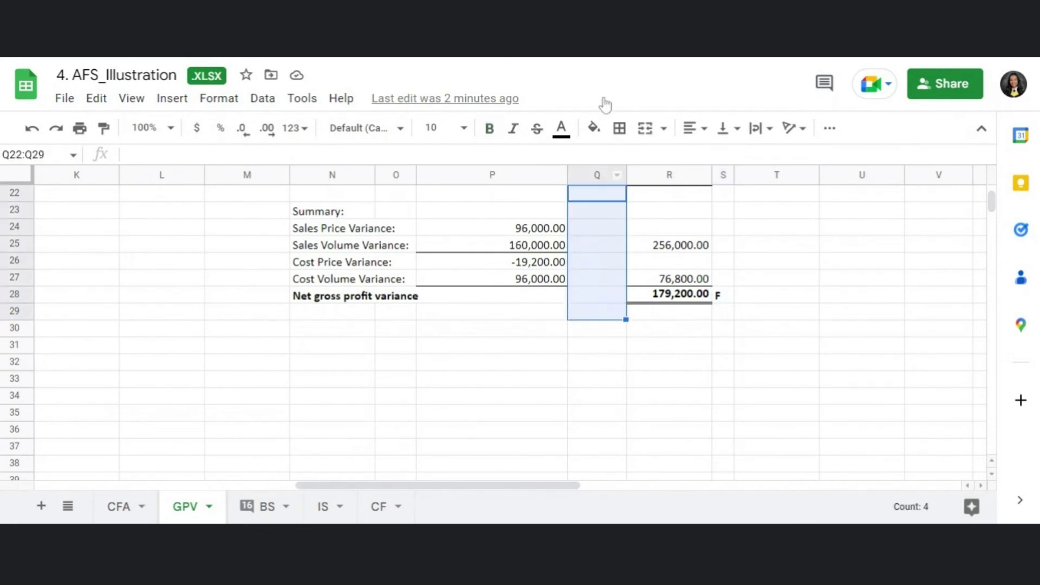
click(561, 129)
click(568, 186)
click(723, 429)
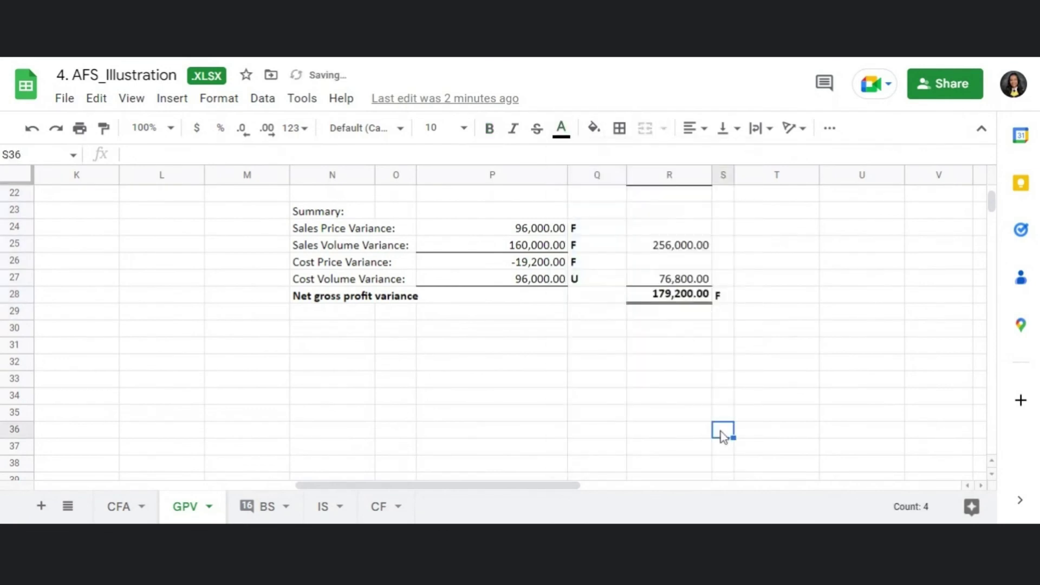
Review the Summary variances in P24:P27 with their favourable/unfavourable markers against the net gross profit variance in row 28.
drag(550, 232, 554, 264)
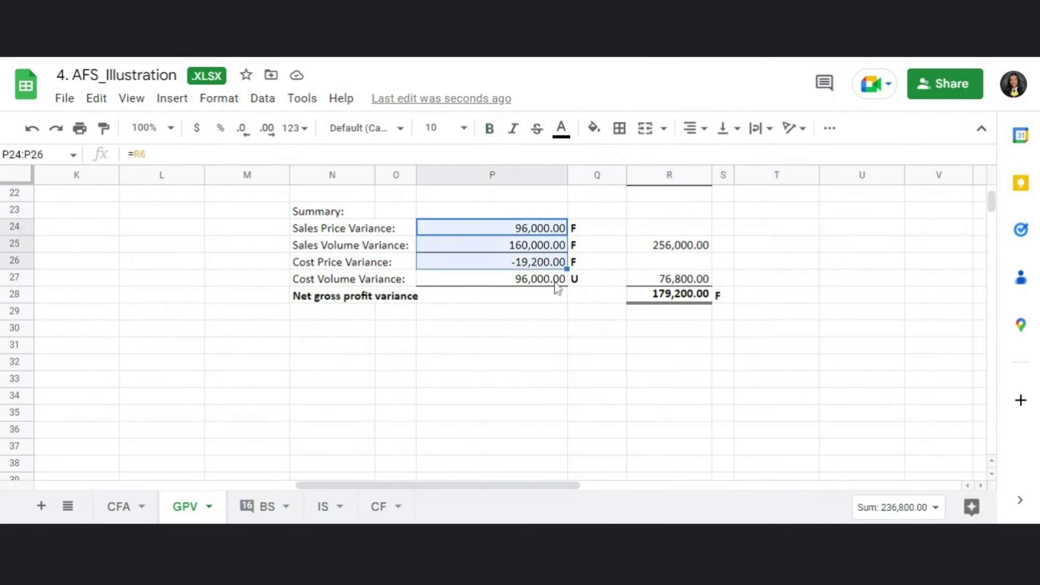
click(557, 282)
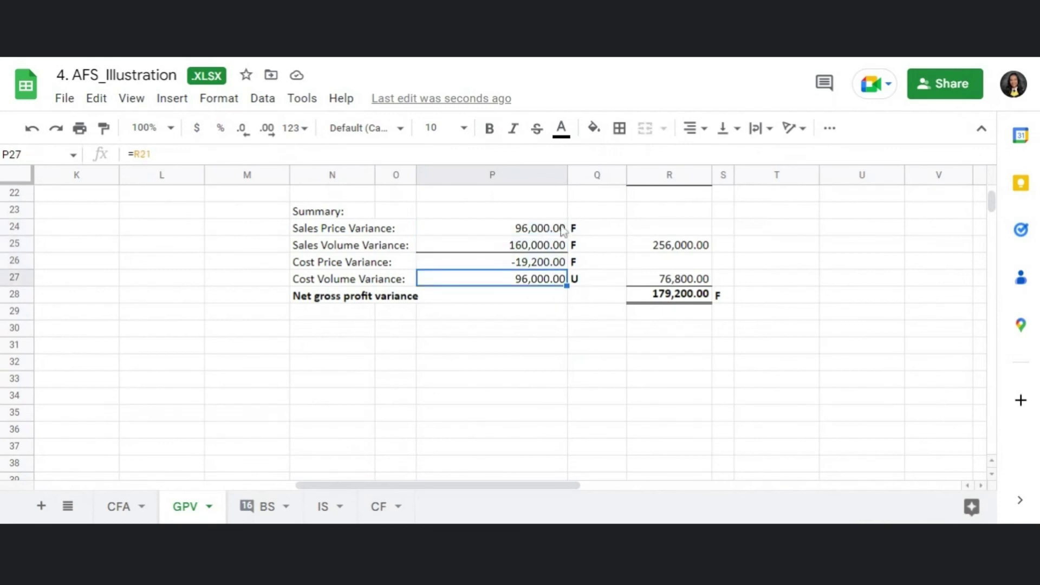
drag(558, 228, 559, 268)
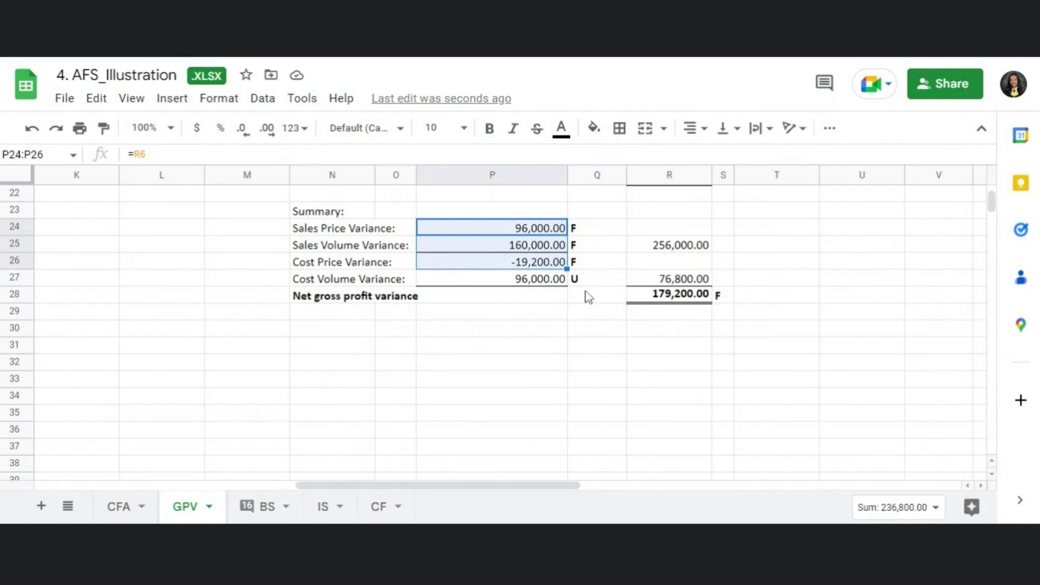
click(554, 282)
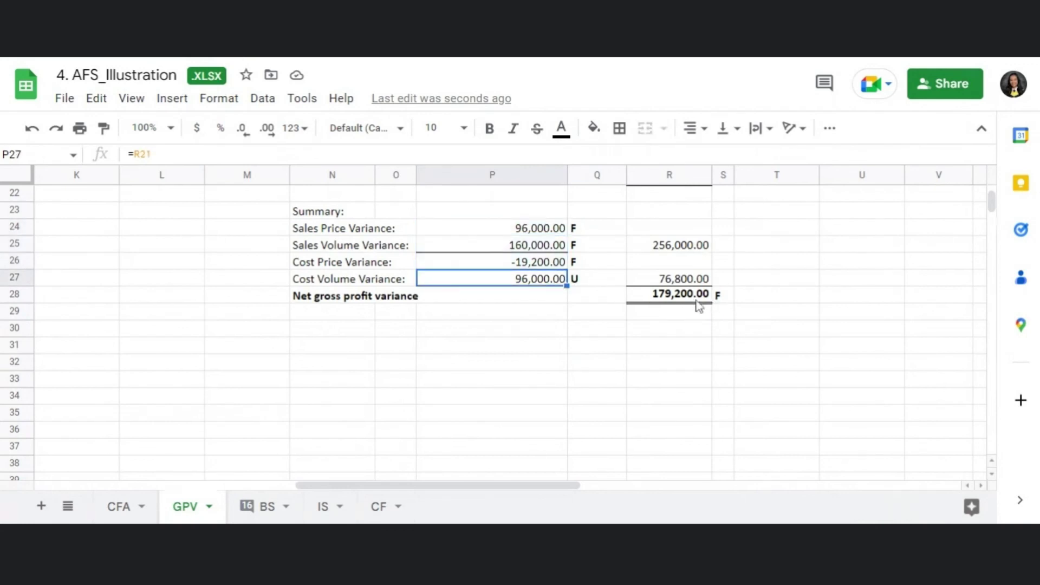
drag(680, 301, 720, 307)
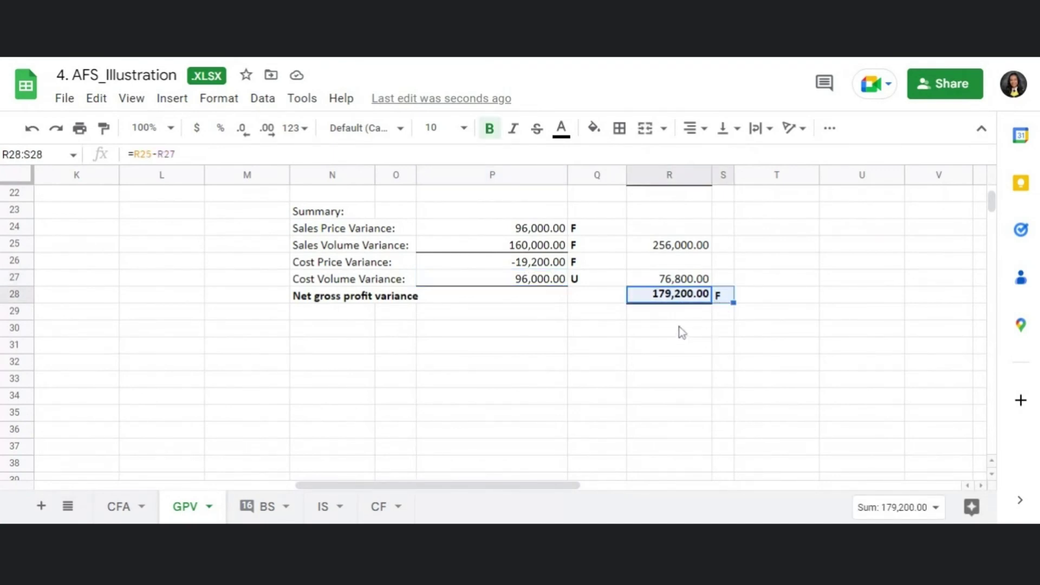
click(701, 313)
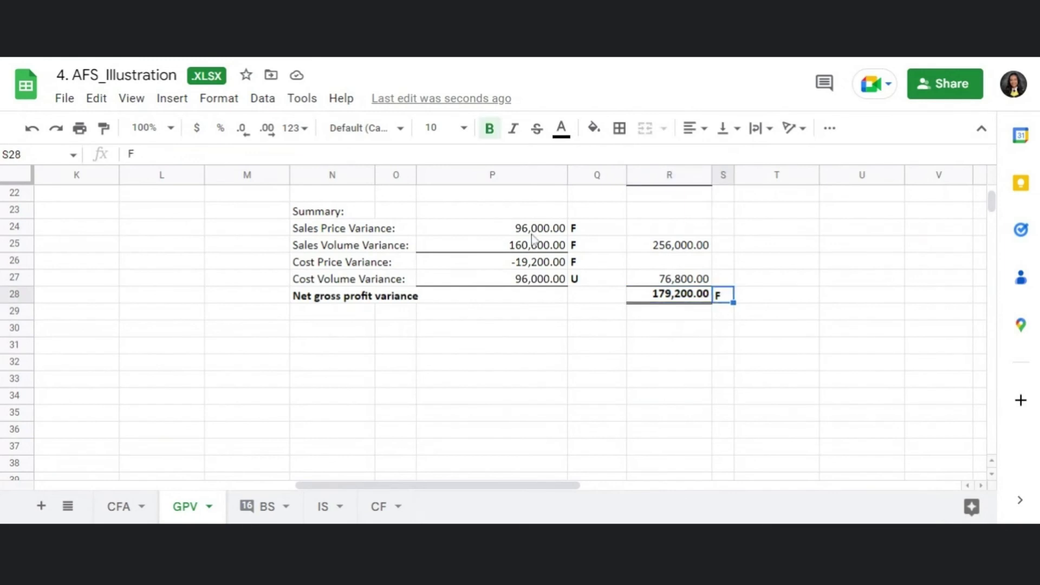
drag(541, 227, 535, 274)
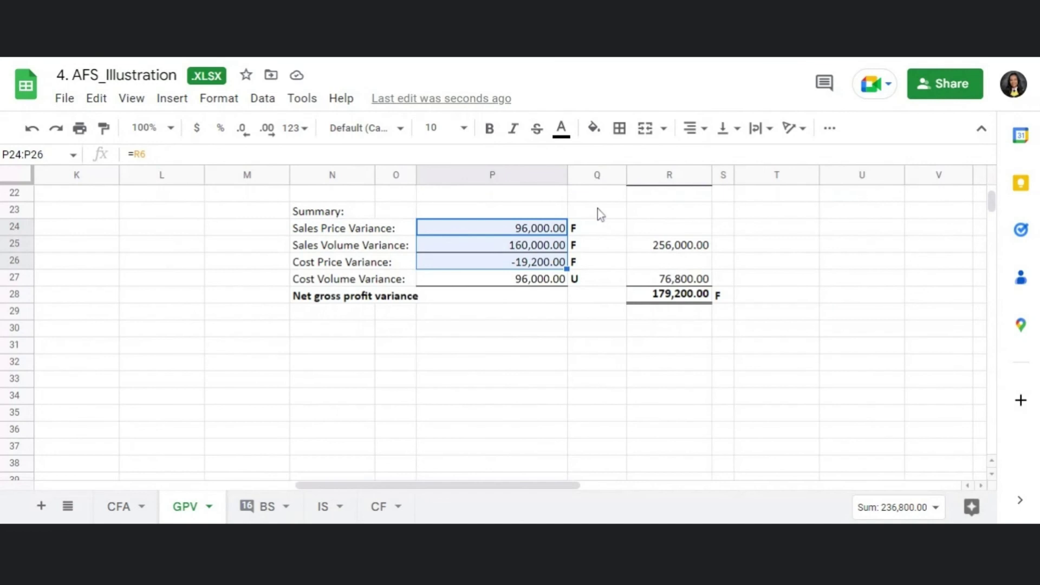
click(594, 233)
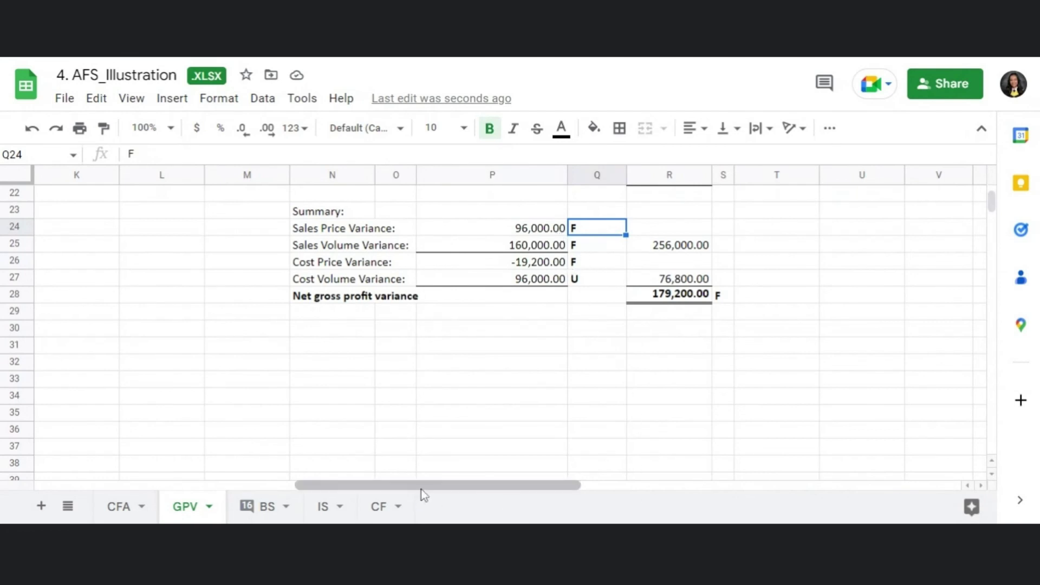
Compare the illustration's gross profit figures and requirements with the four-way analysis and the net gross profit variance in the Summary.
drag(437, 486, 338, 486)
scroll(295, 365, up, 5)
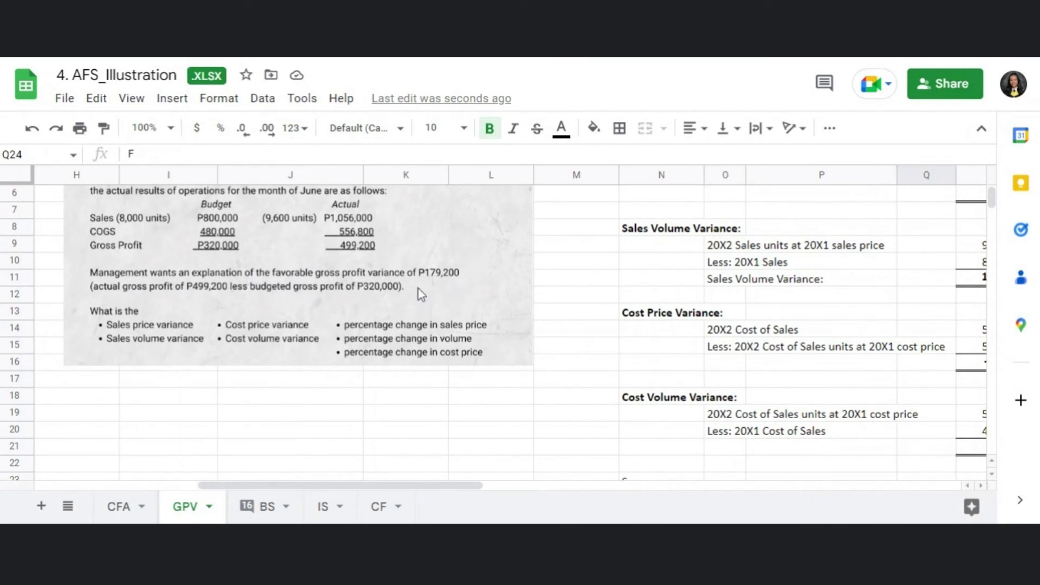
scroll(578, 407, up, 2)
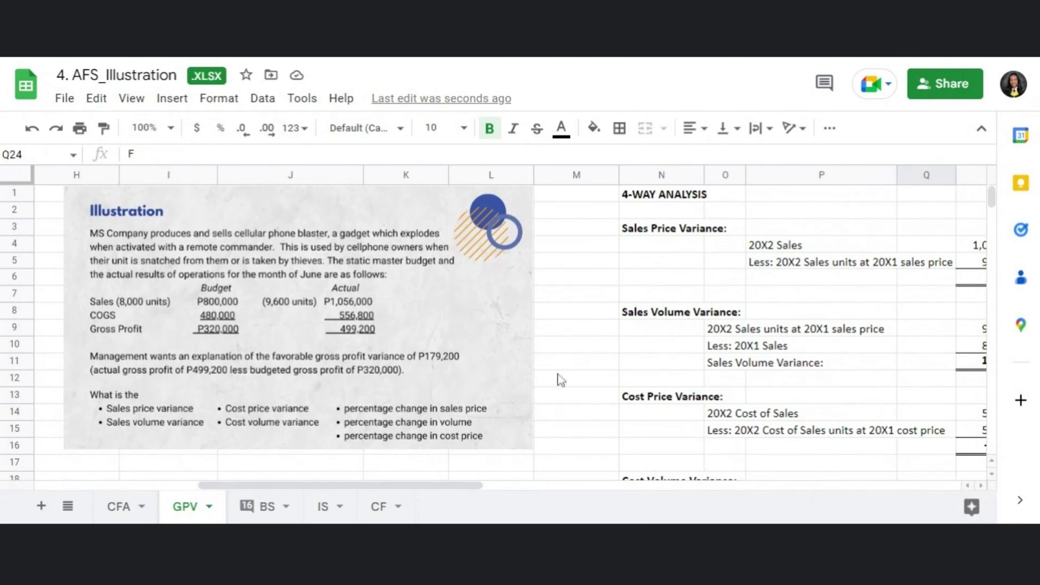
click(547, 396)
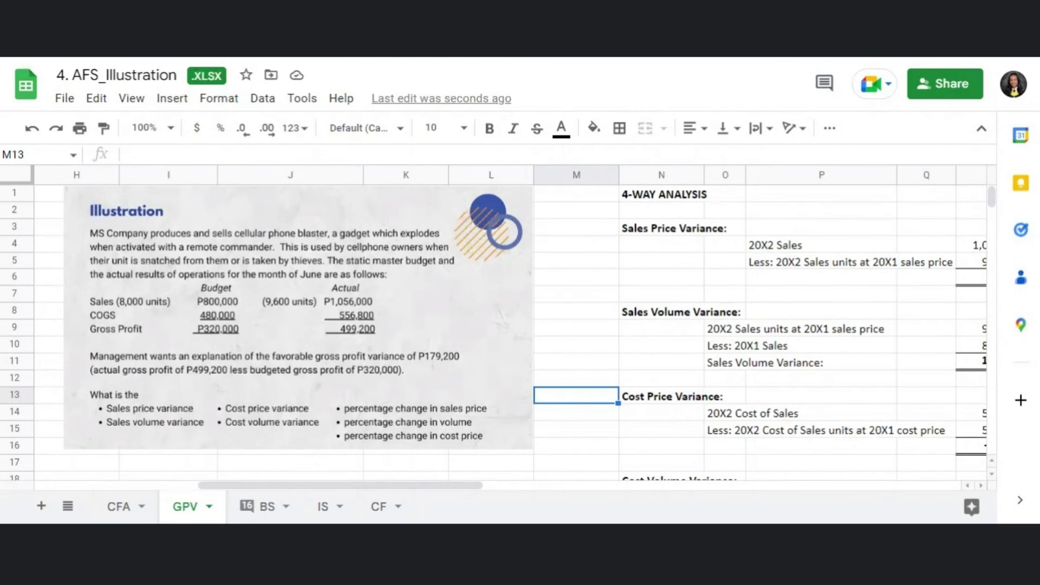
click(578, 361)
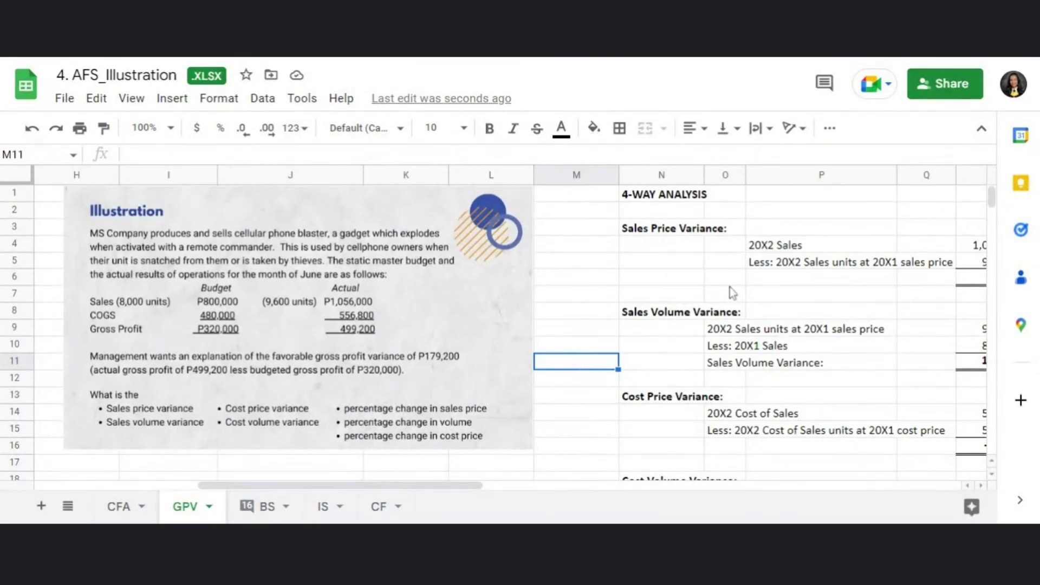
drag(395, 490, 449, 494)
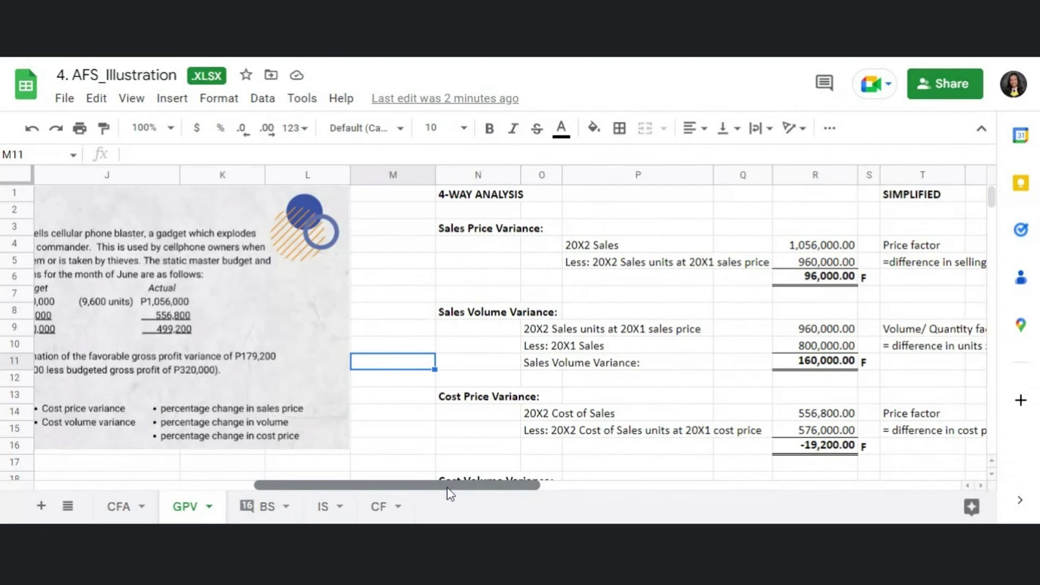
scroll(645, 390, down, 5)
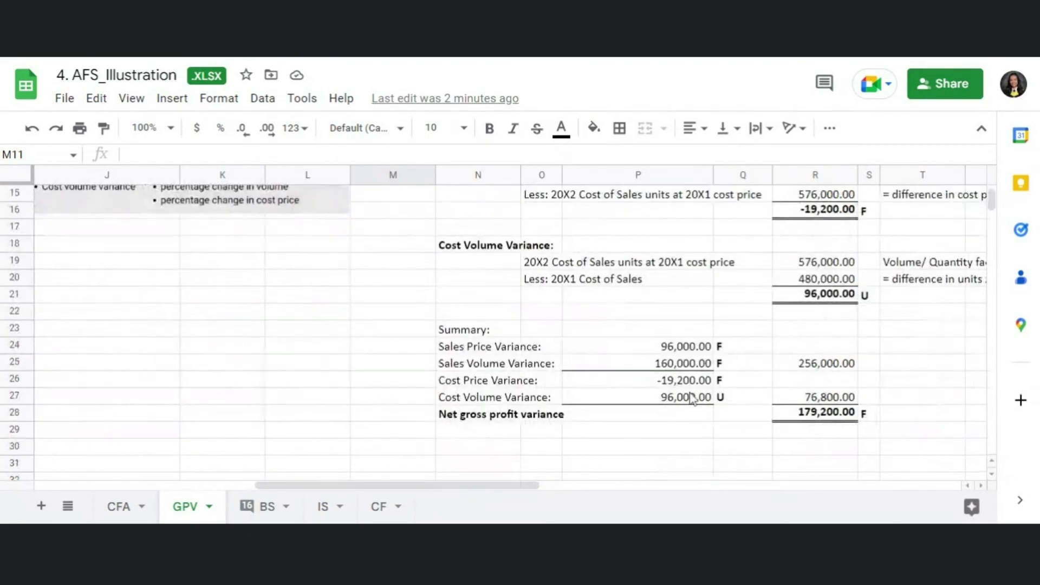
click(498, 418)
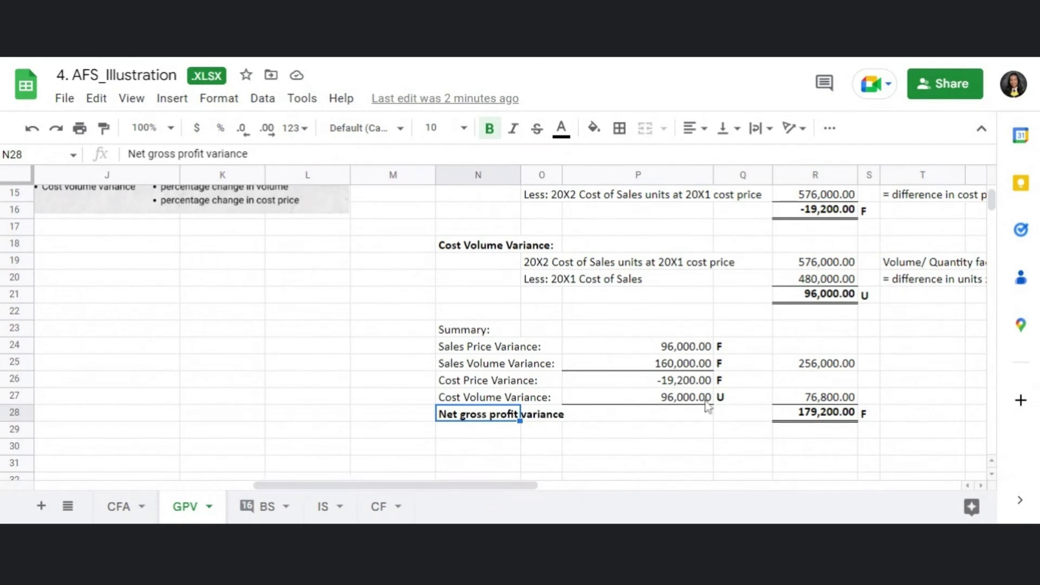
Reveal the hidden figures of the percentage change and alternative solution sections by setting the text colour of AA3:AF17 to black.
scroll(744, 388, up, 5)
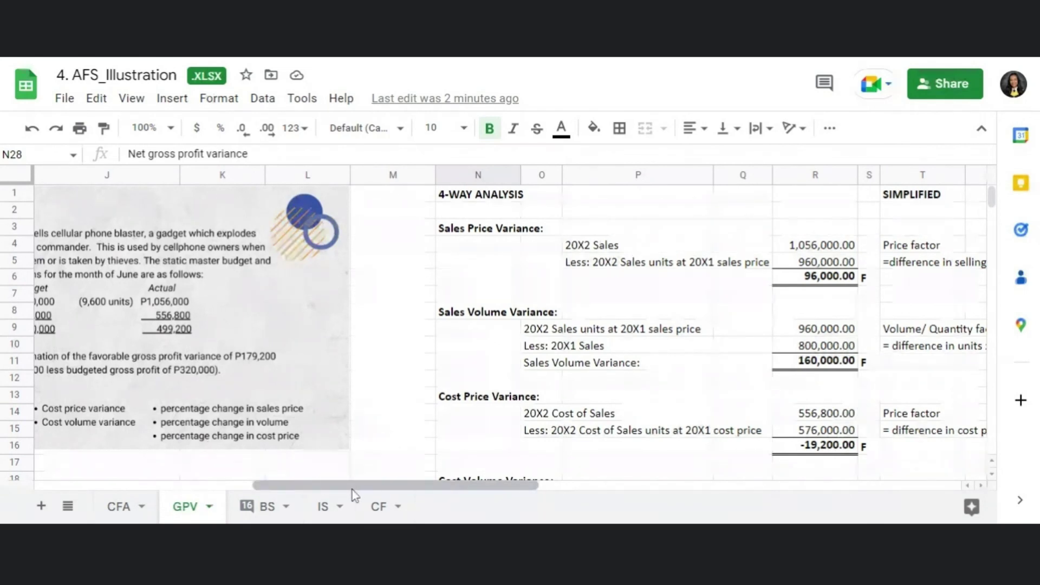
drag(353, 485, 683, 501)
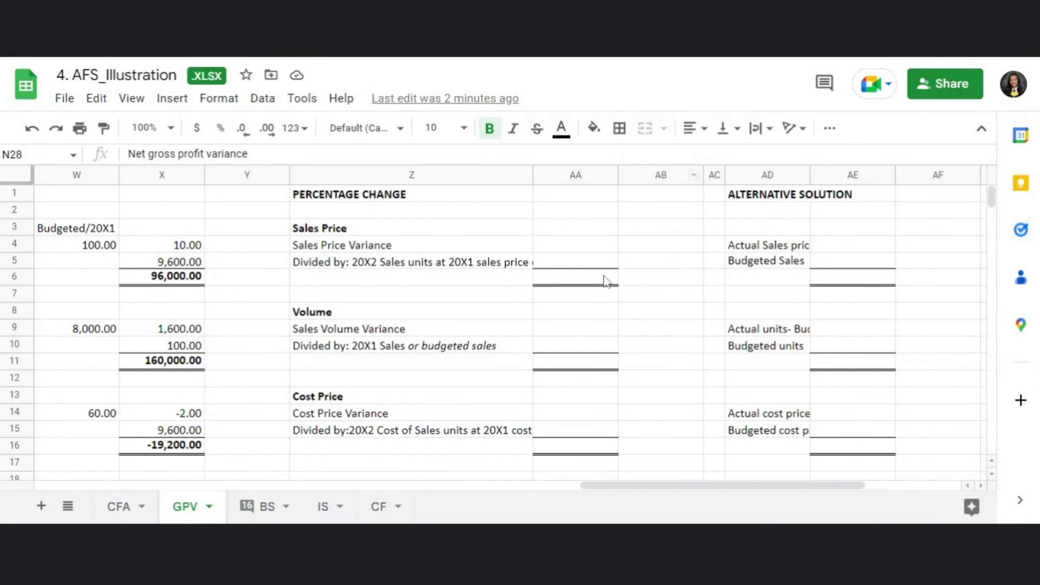
drag(607, 228, 919, 472)
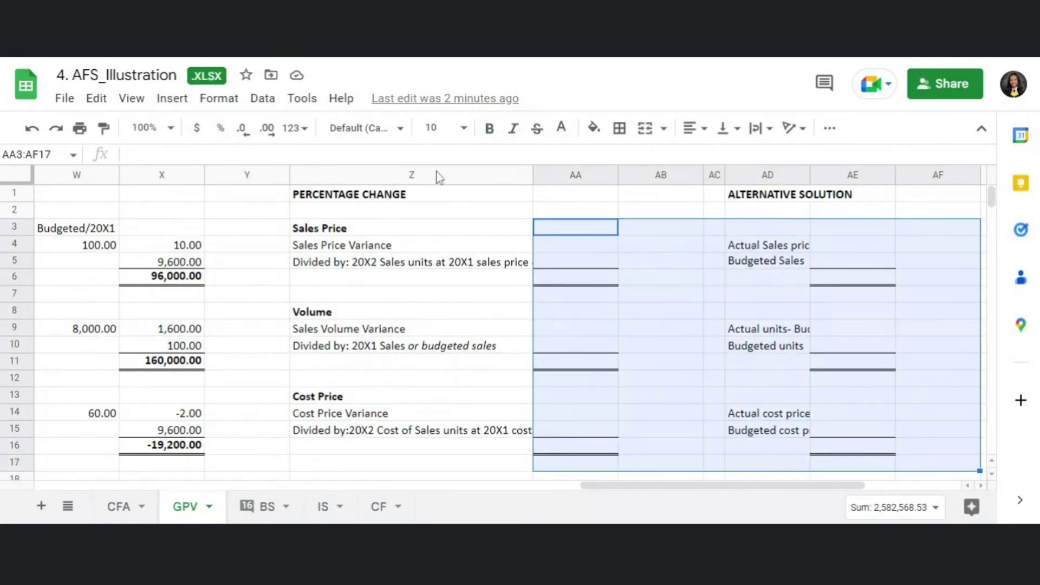
click(594, 129)
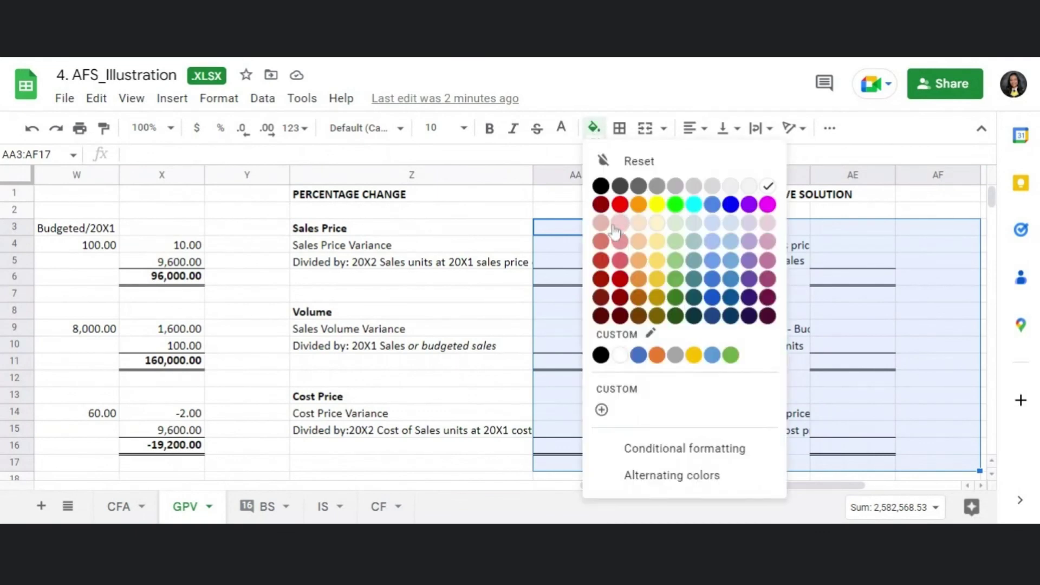
click(562, 129)
click(567, 185)
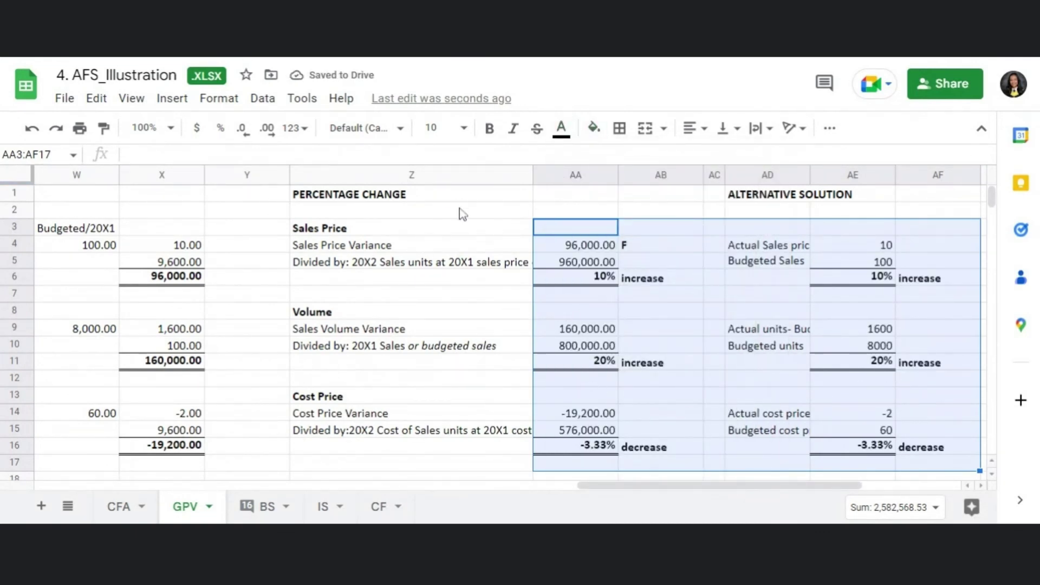
click(492, 302)
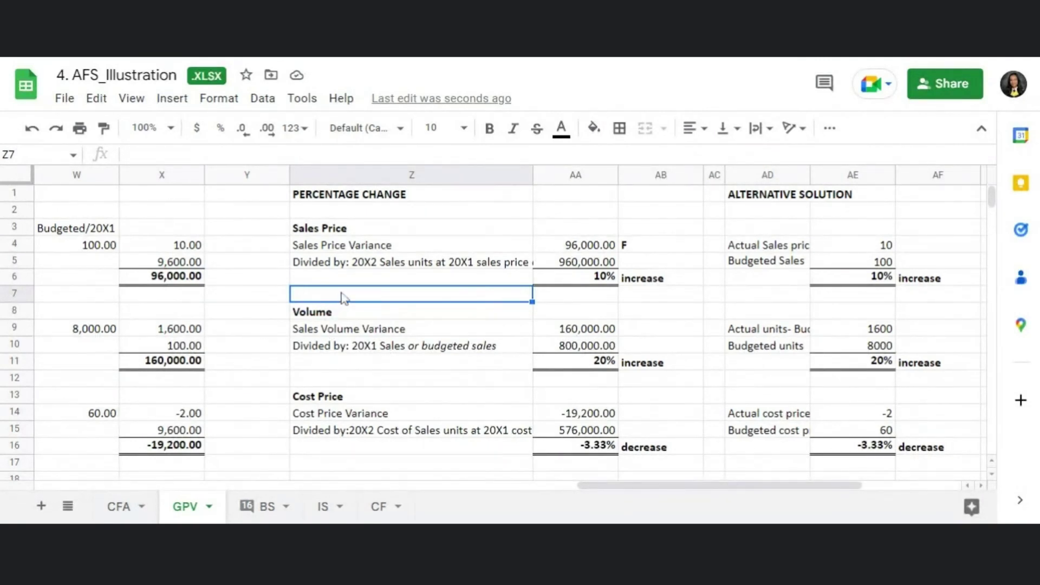
Examine the sales price percentage change labels in Z4 and Z5, including the full wording of the divisor.
click(406, 247)
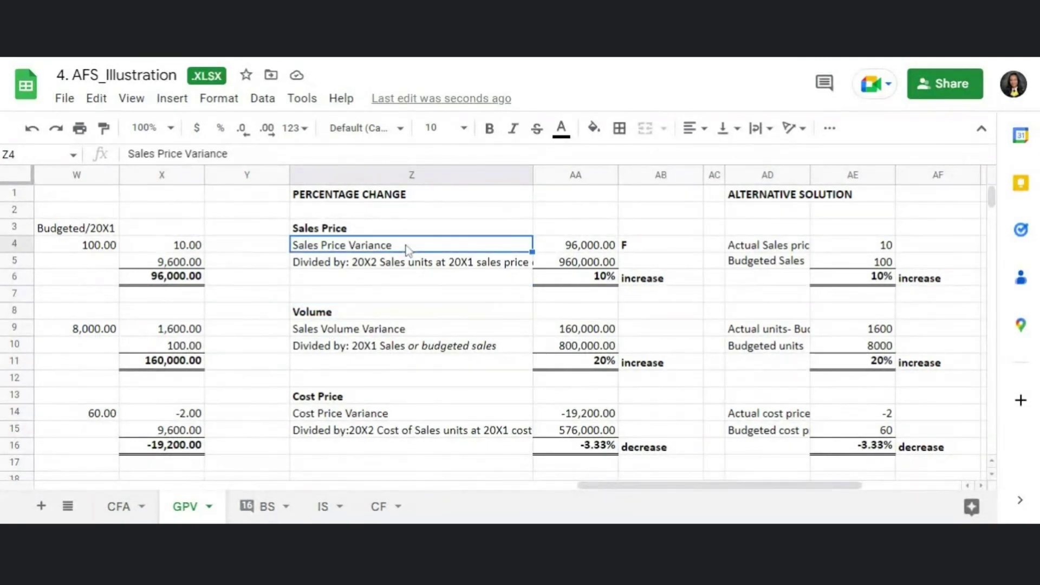
click(398, 262)
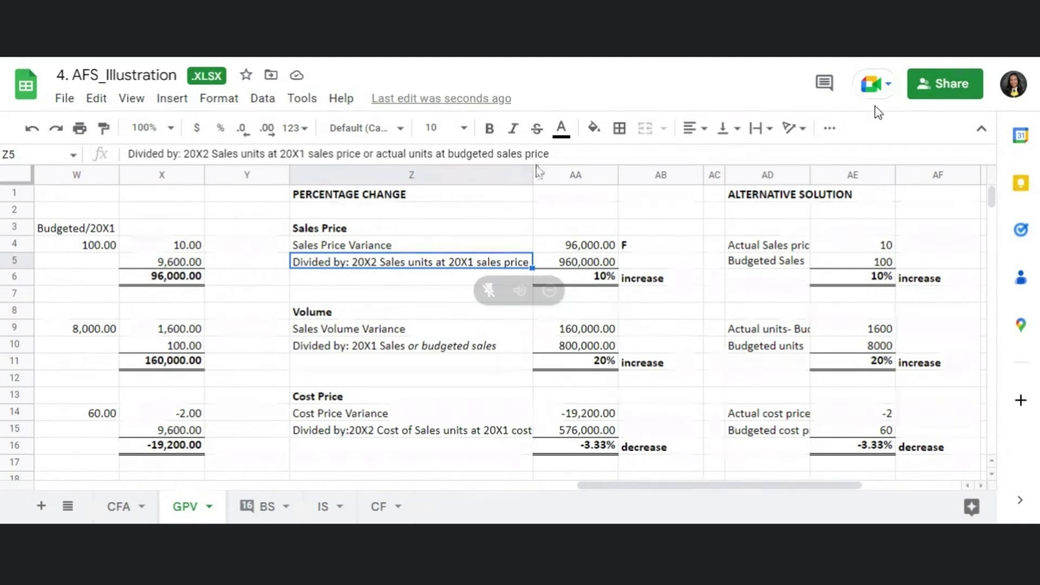
mouse_move(387, 154)
mouse_down()
mouse_move(549, 154)
mouse_move(376, 154)
mouse_up()
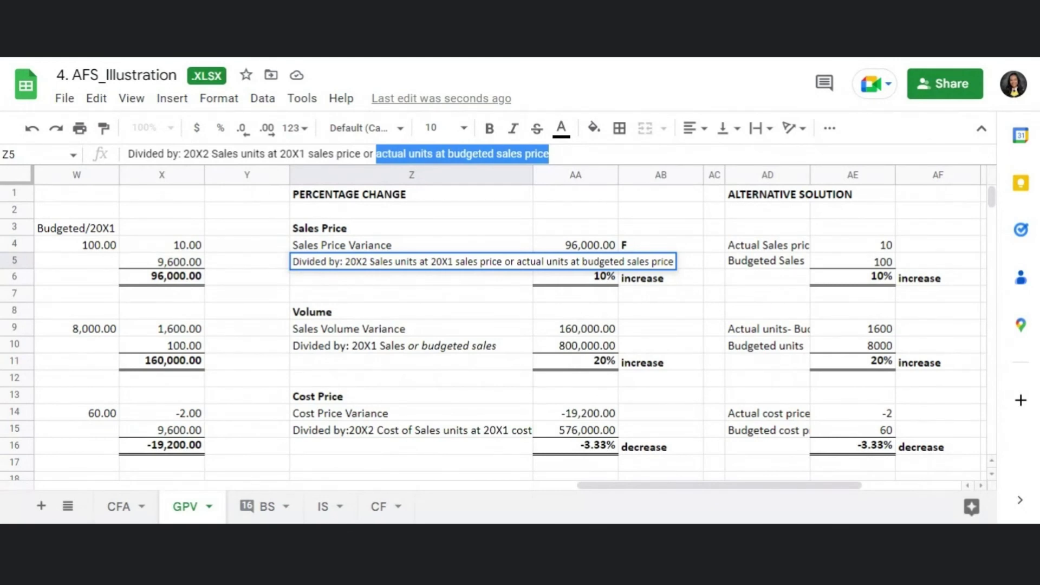
key(Return)
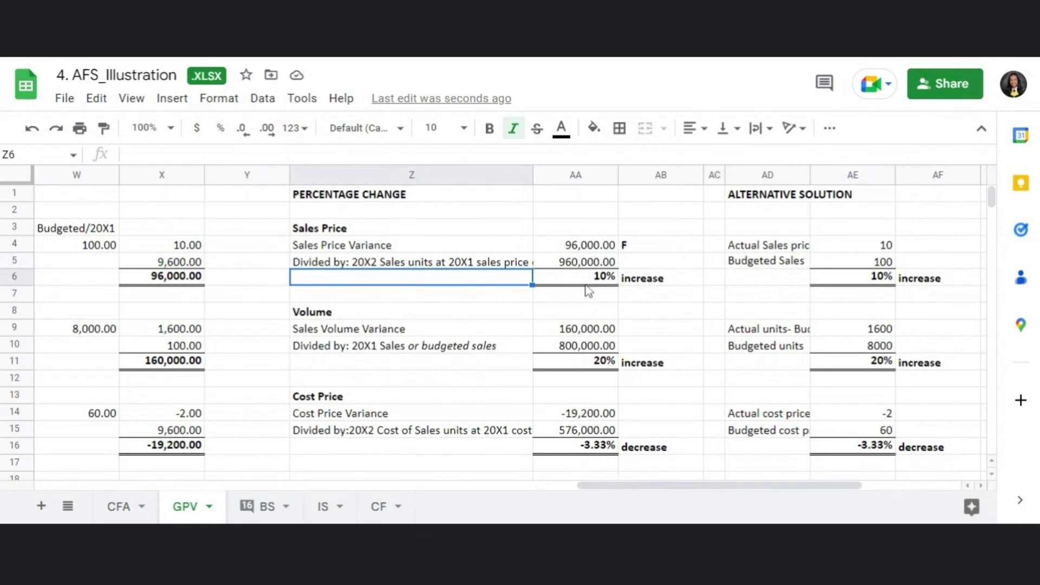
Review the sales price percentage change formula in AA6, its direction label in AB6 and the divisor description in Z5.
key(Tab)
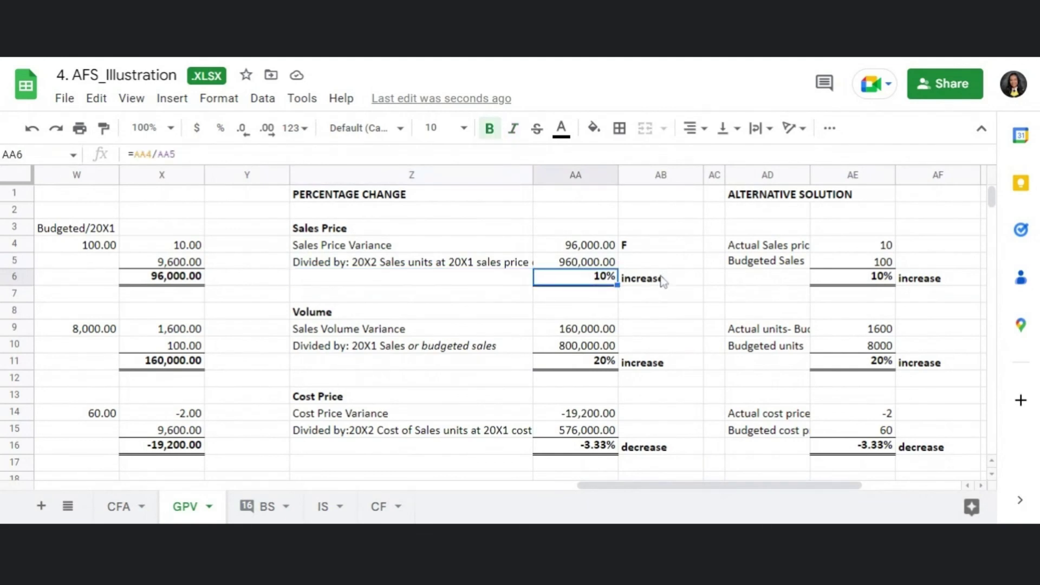
click(663, 277)
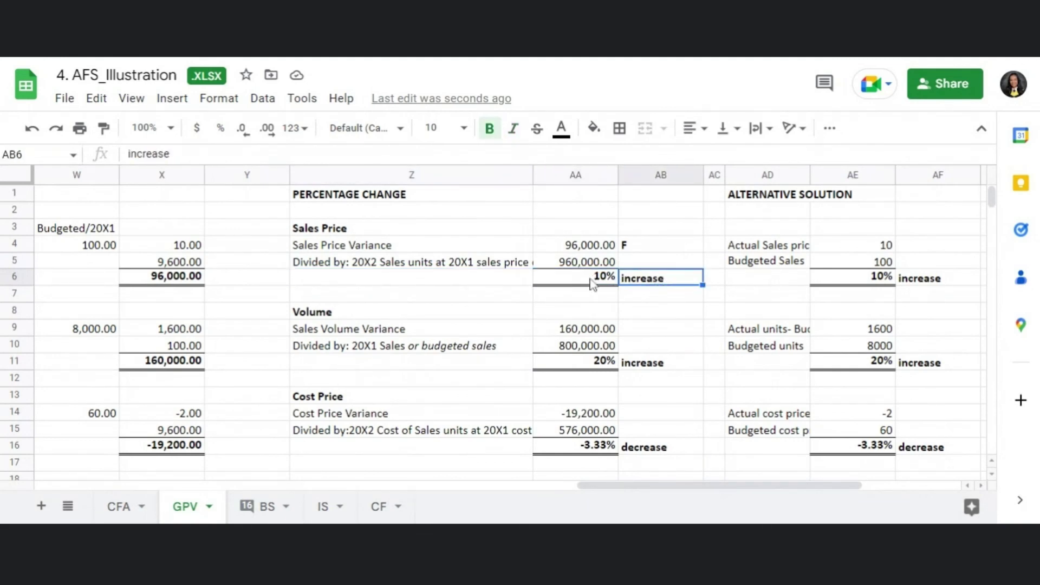
click(439, 267)
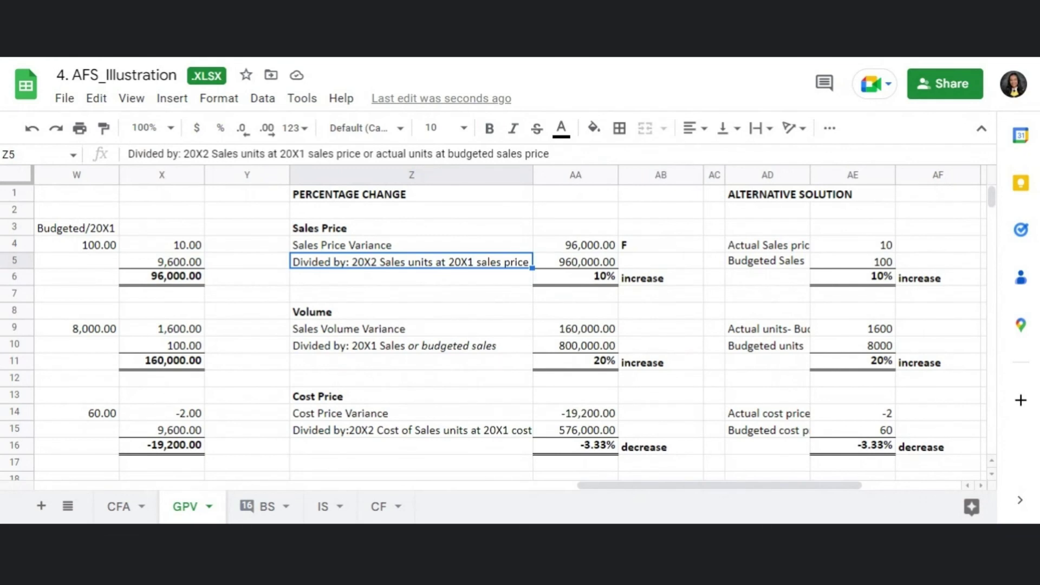
Examine the Volume percentage change, covering the divisor in Z10 and AA10 and the formula in AA11.
click(341, 315)
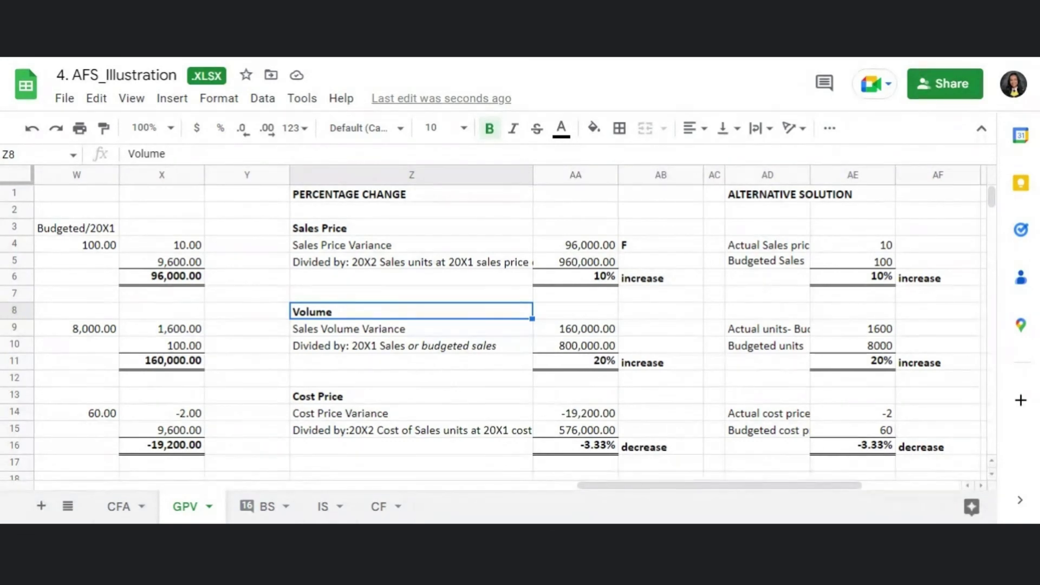
click(401, 352)
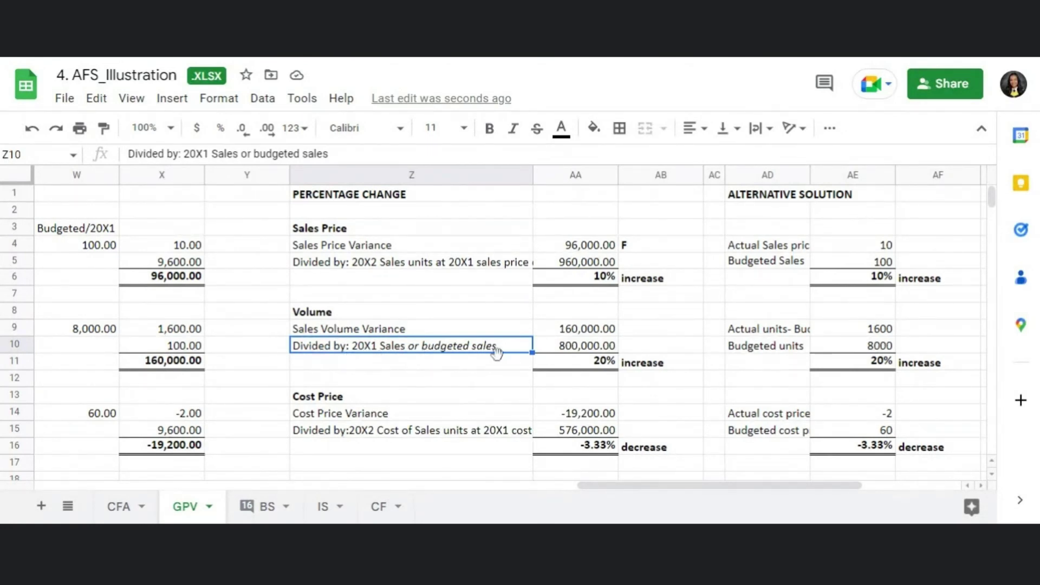
click(594, 351)
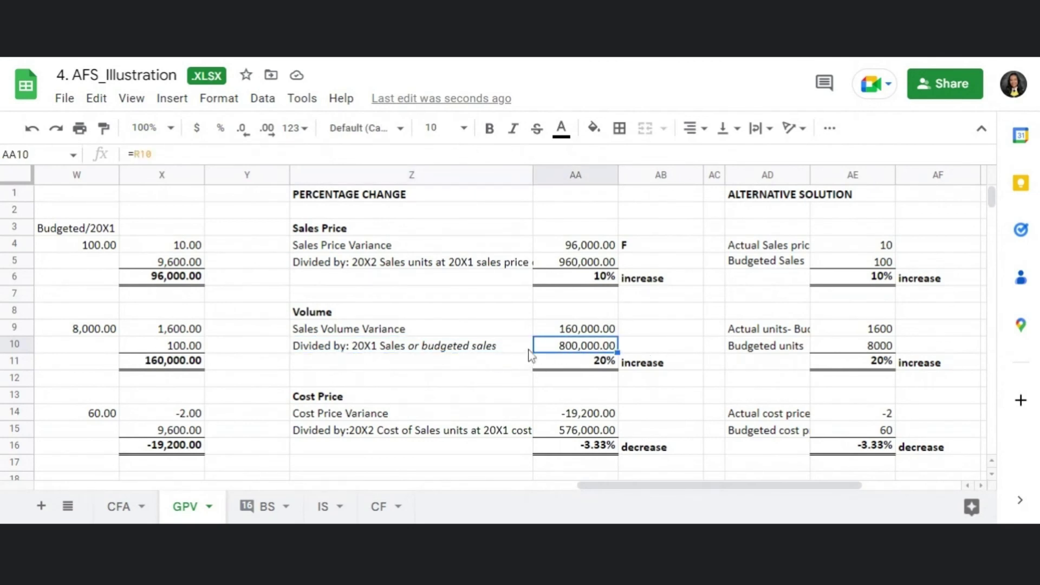
click(604, 363)
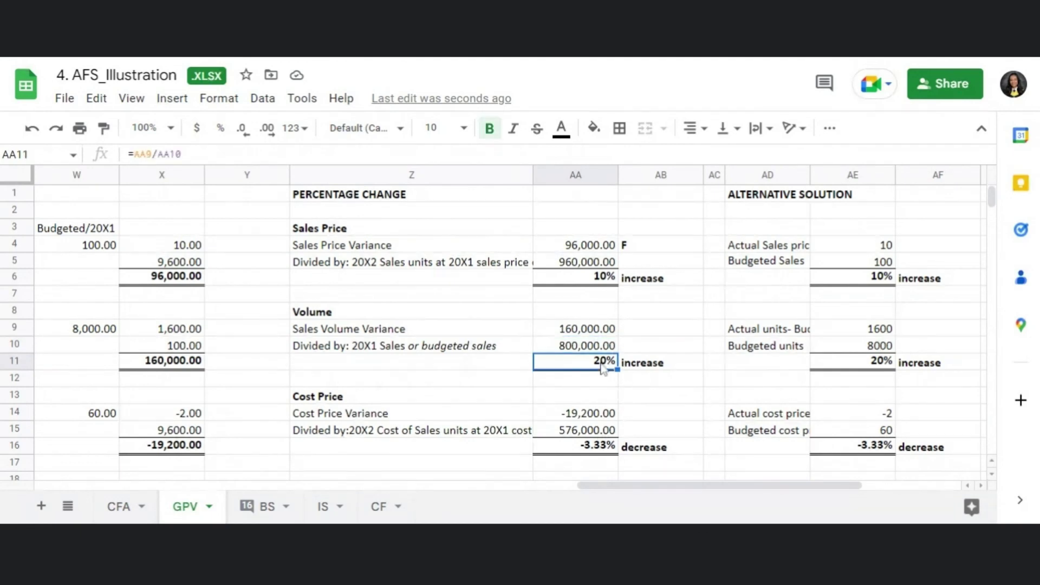
double_click(602, 362)
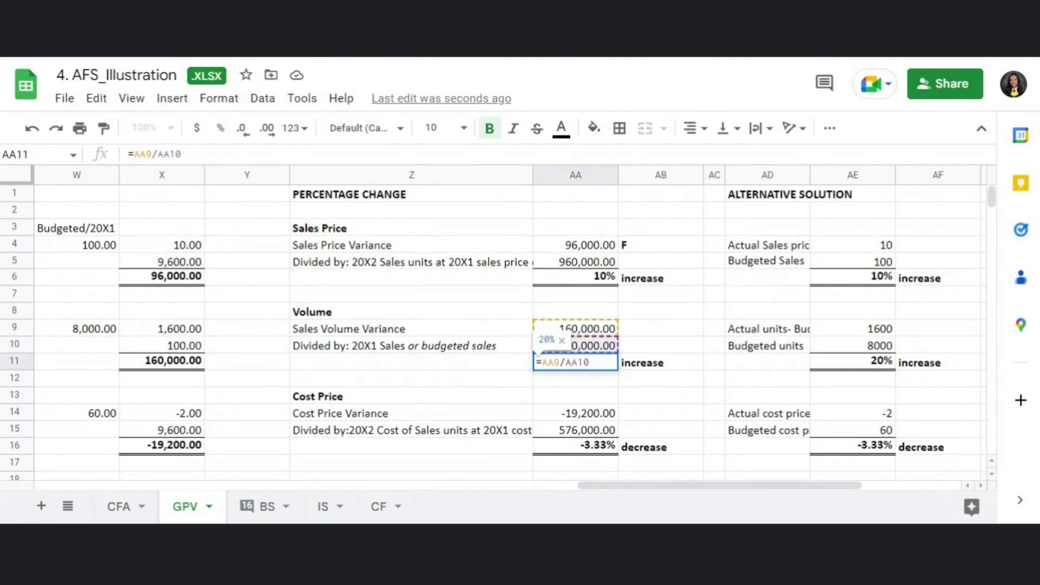
key(Return)
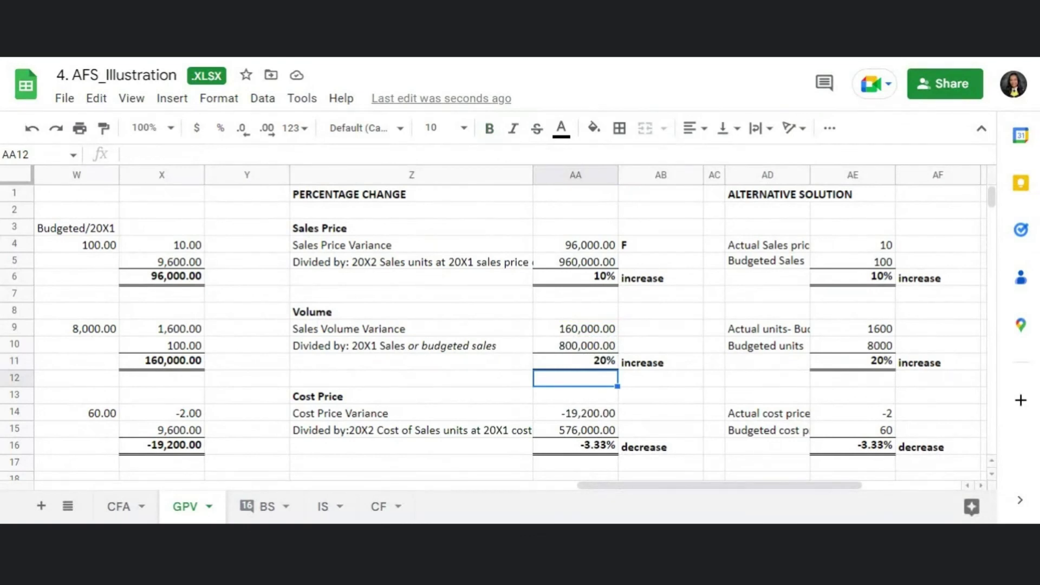
click(671, 382)
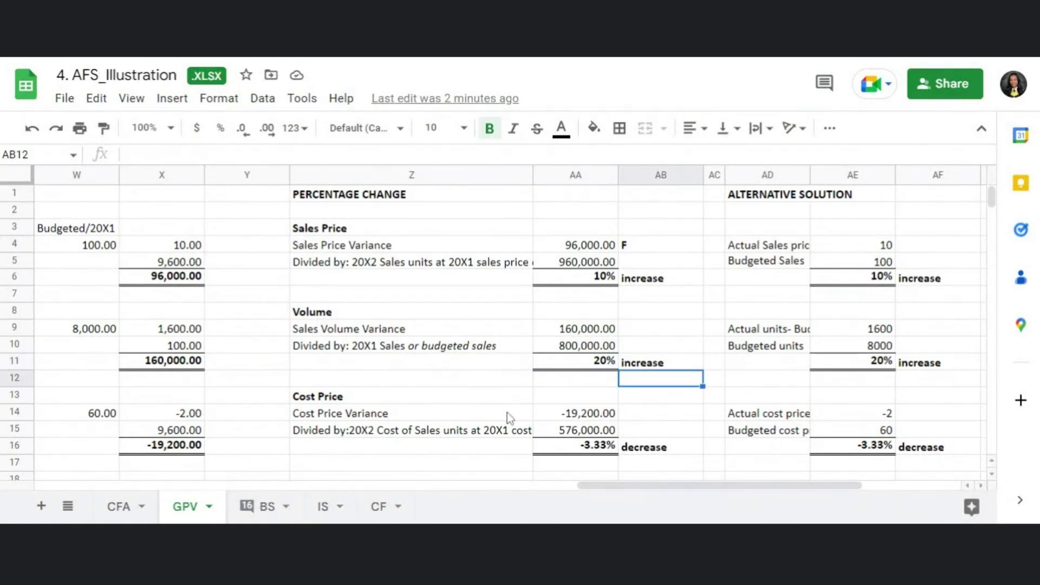
Examine the Cost Price variance in row 14, the full divisor wording in Z15 and the divisor's cell reference in AA15.
scroll(507, 412, down, 3)
scroll(507, 416, up, 2)
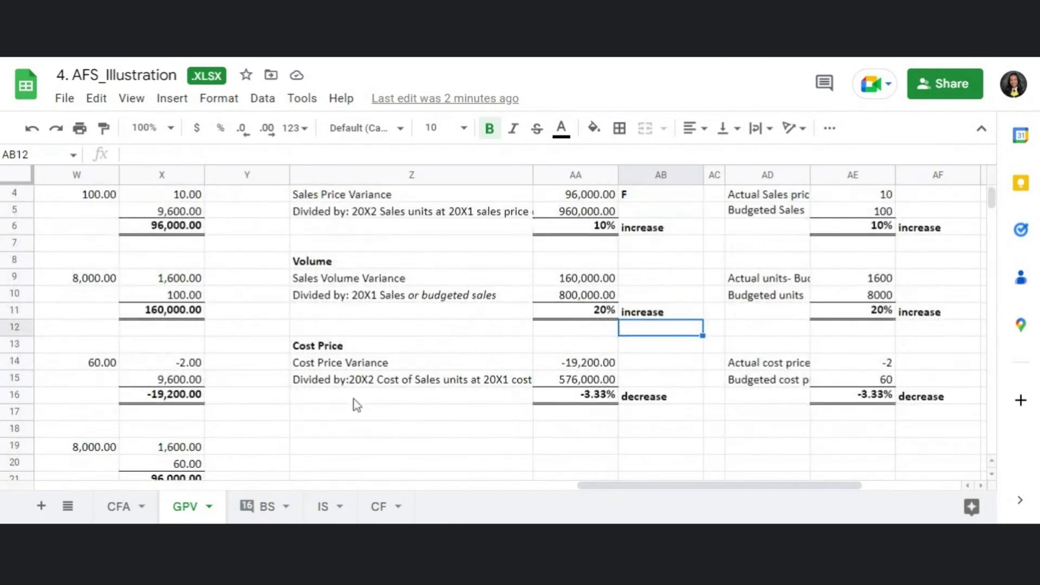
click(361, 365)
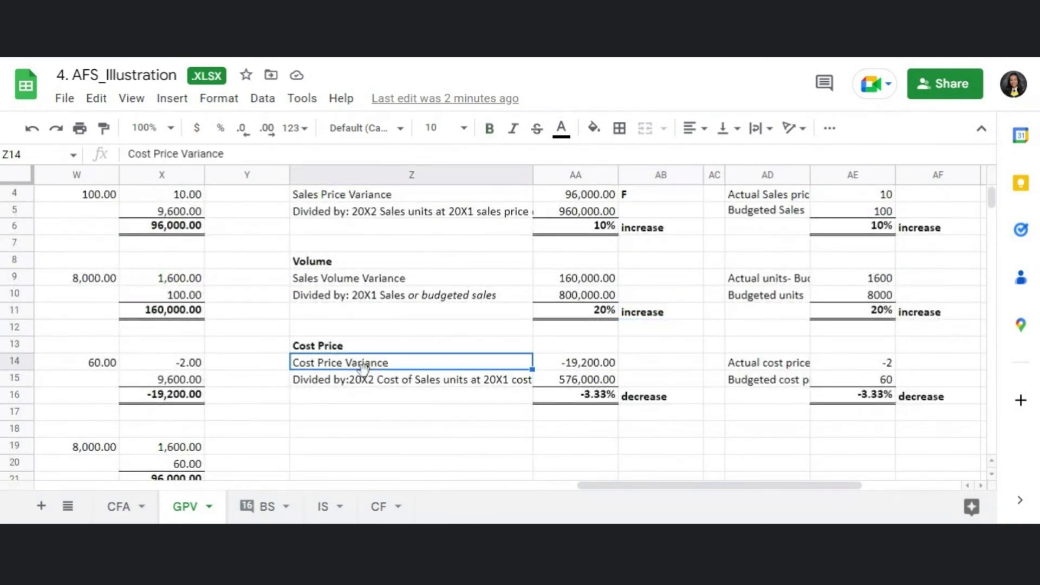
click(572, 368)
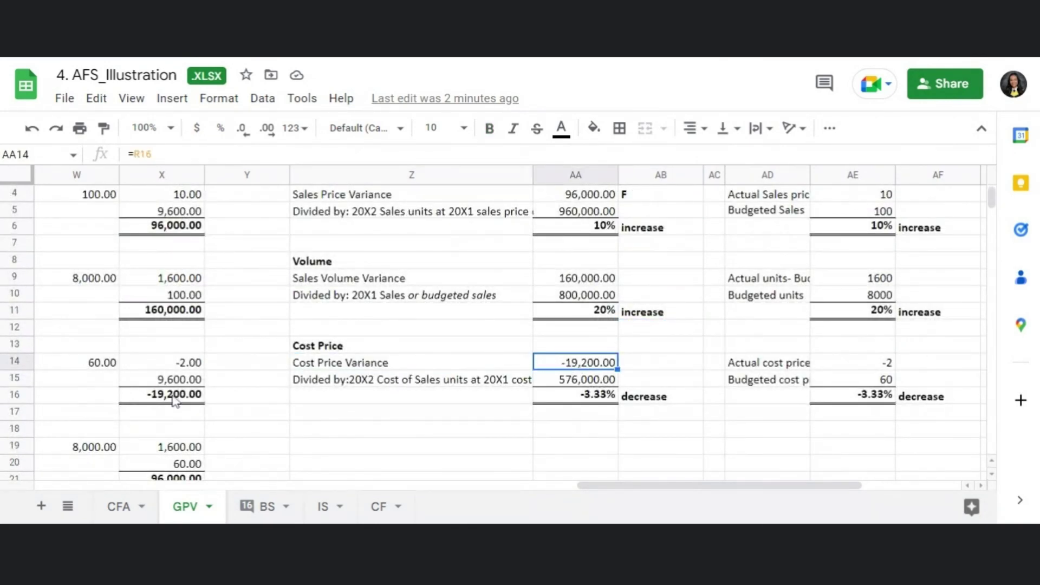
click(398, 385)
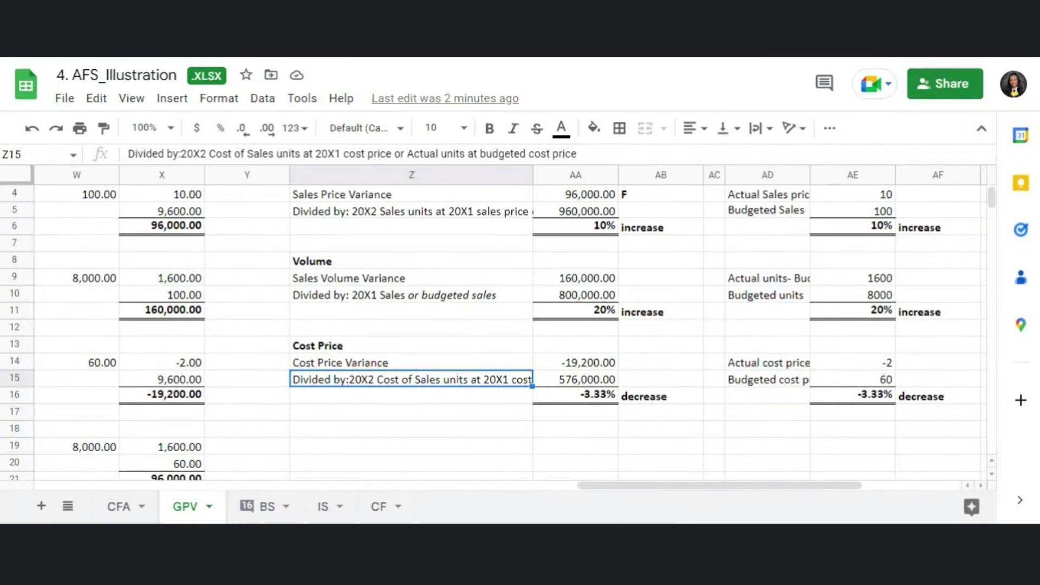
click(577, 154)
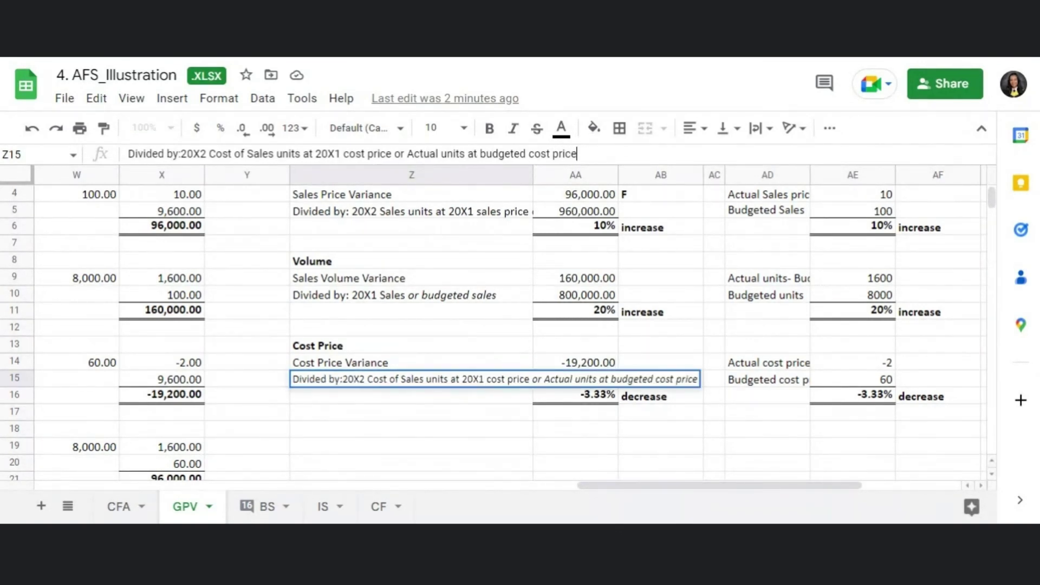
key(Return)
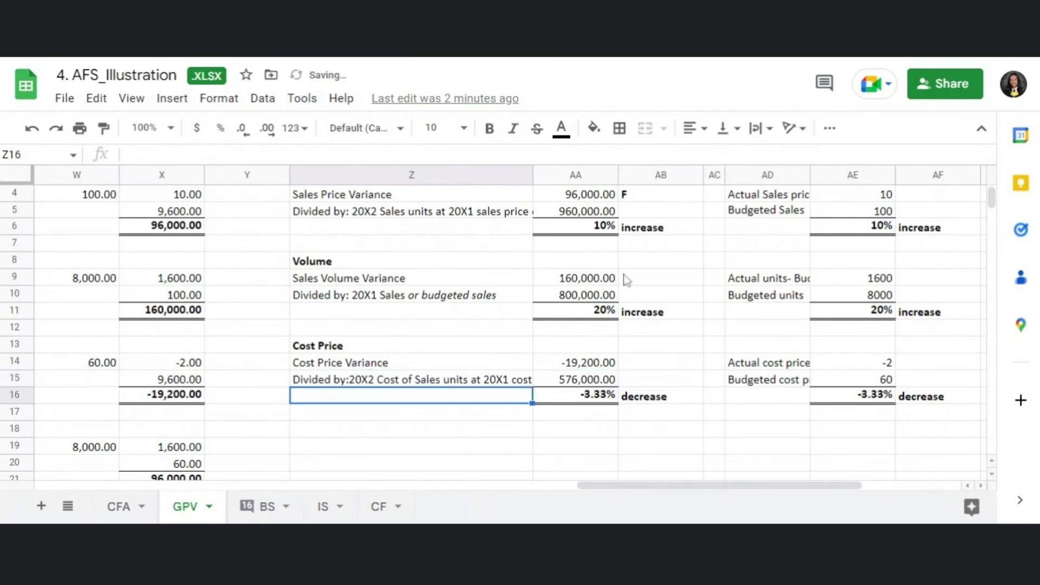
key(Up)
key(Right)
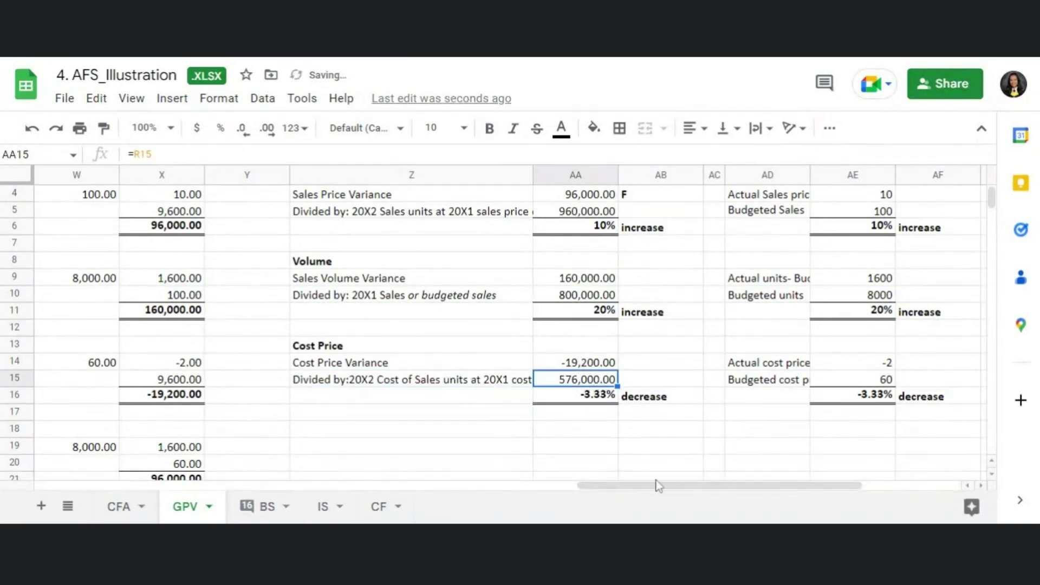
Check the formula for 20X2 cost of sales units at 20X1 cost price in R19, and the cost price percentage formula in AA16.
drag(671, 490, 483, 477)
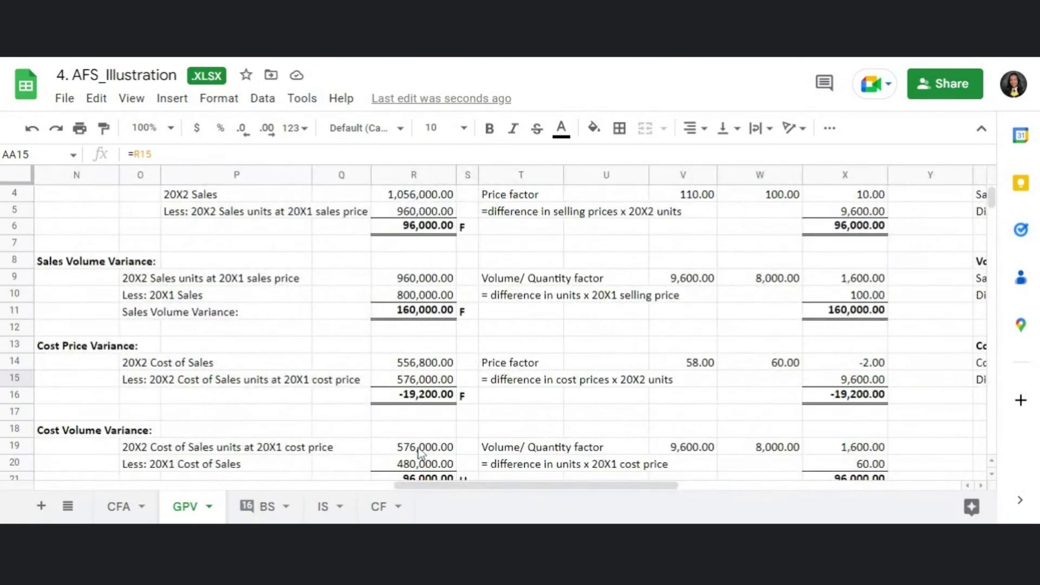
click(421, 451)
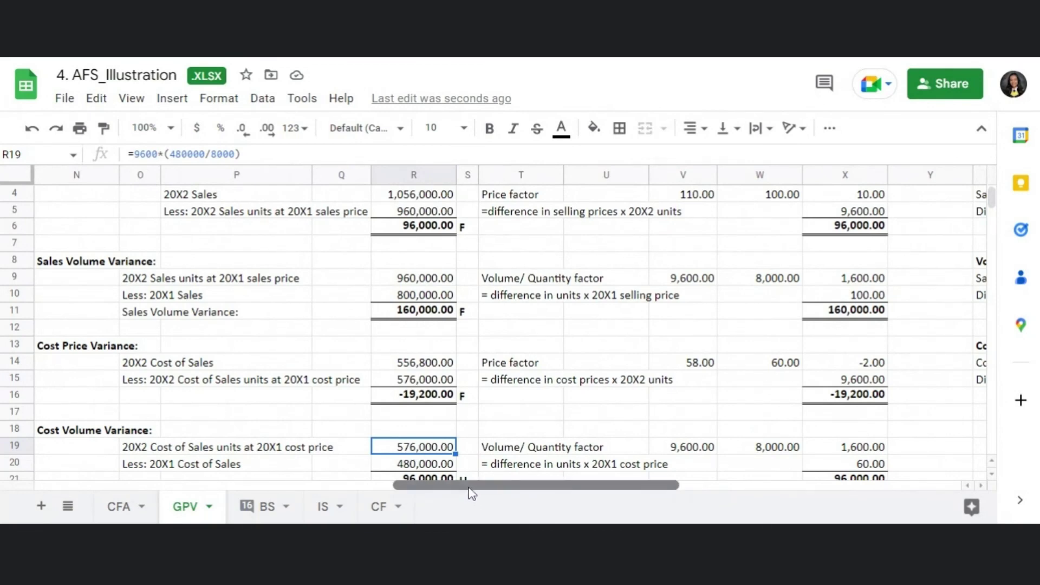
drag(469, 489, 633, 491)
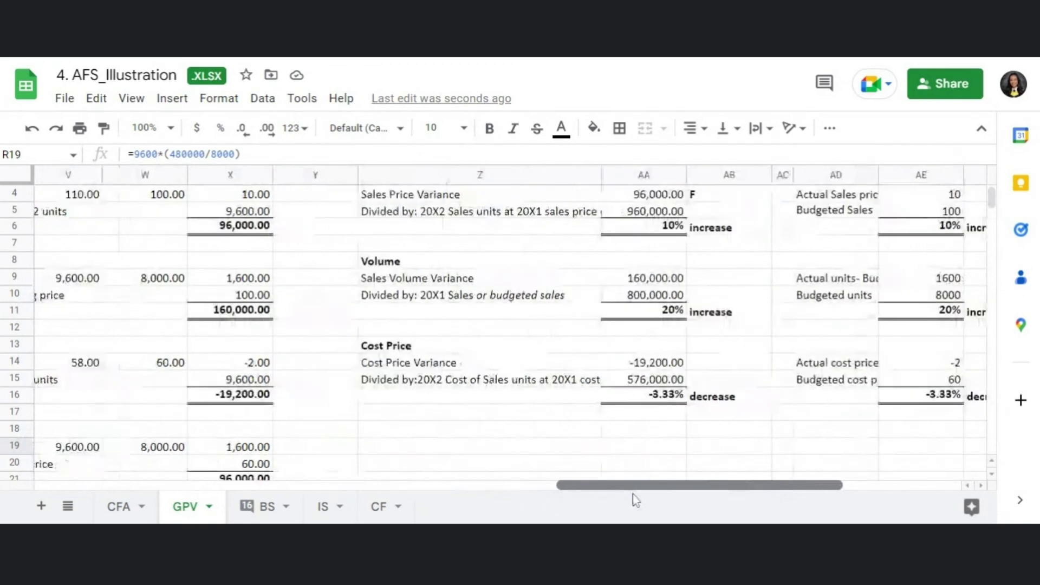
click(650, 400)
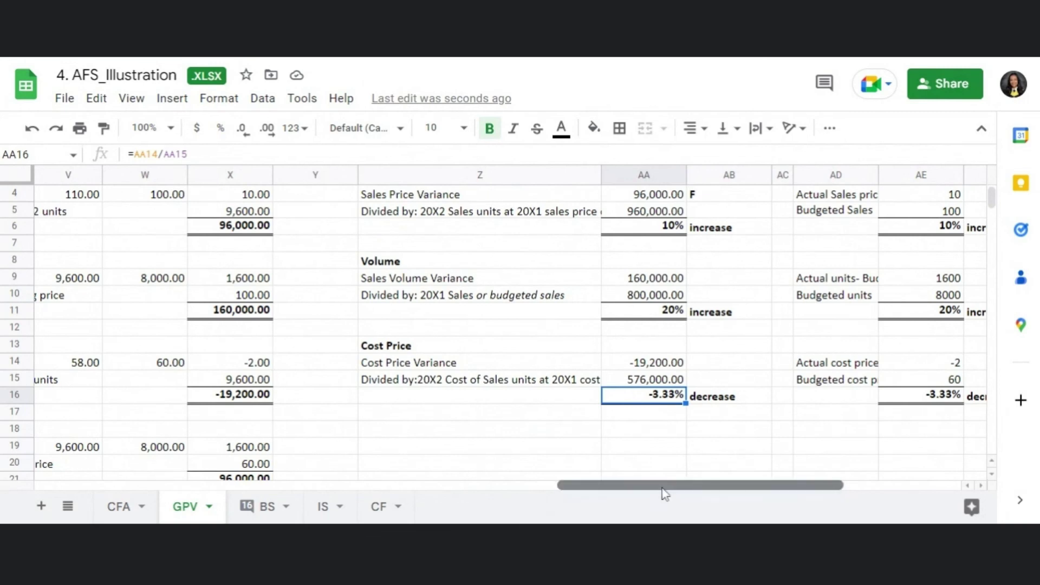
drag(665, 487, 686, 492)
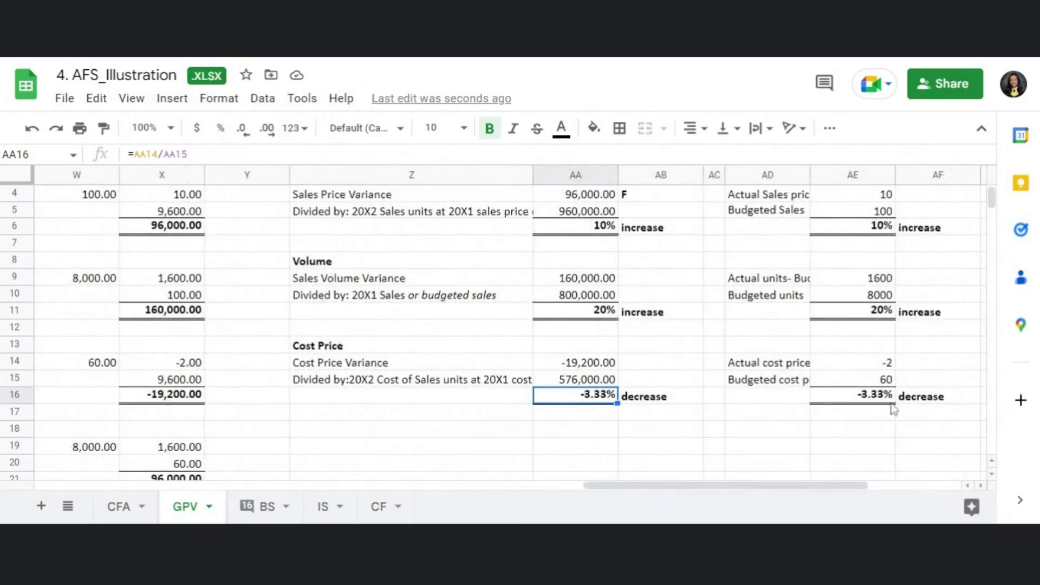
Examine the alternative sales price calculation in AD4:AE6 and compare it with the Sales Price percentage change section.
scroll(892, 411, up, 2)
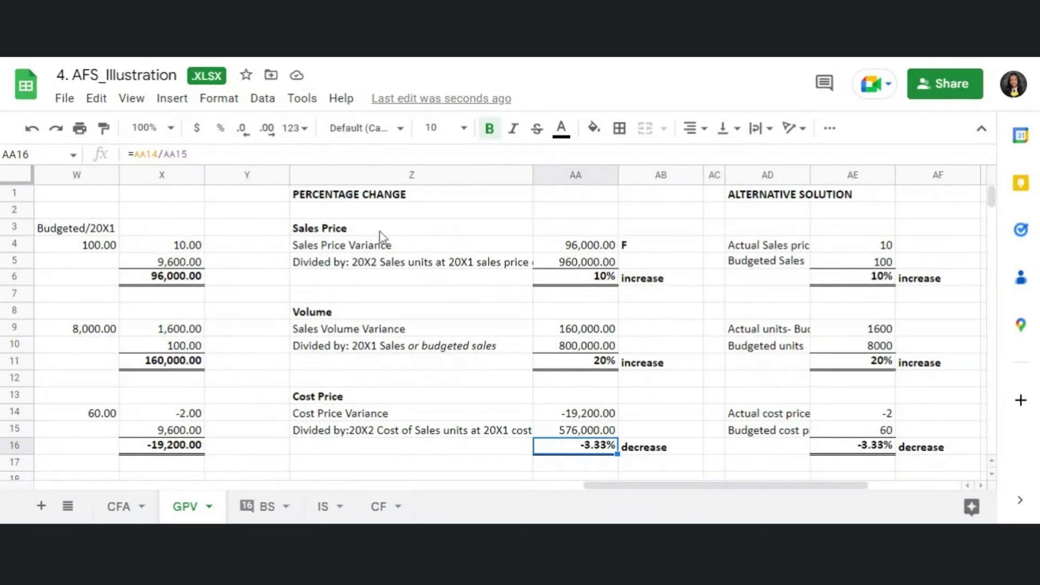
drag(375, 234, 584, 454)
click(769, 249)
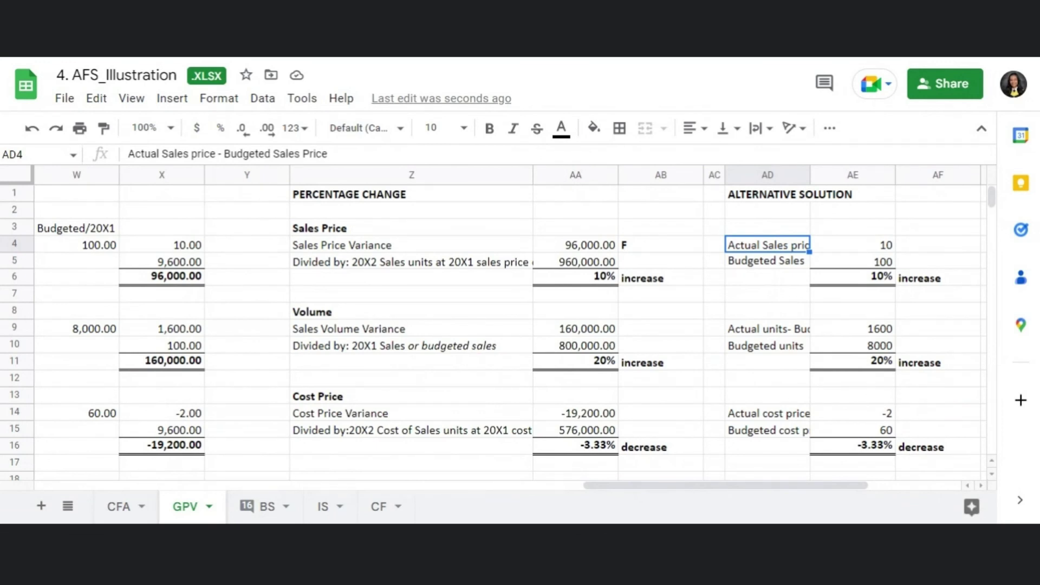
click(837, 250)
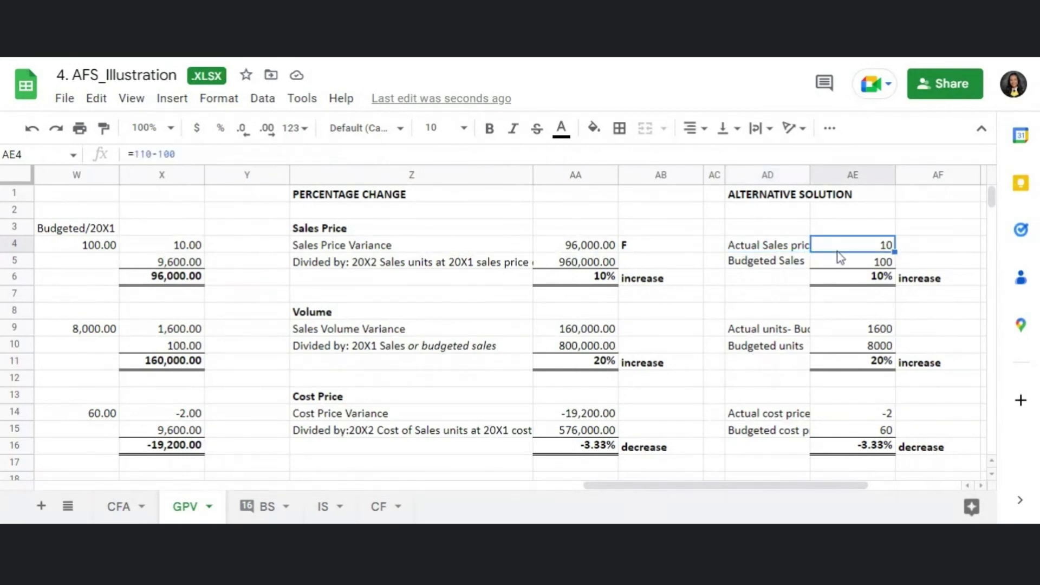
click(788, 266)
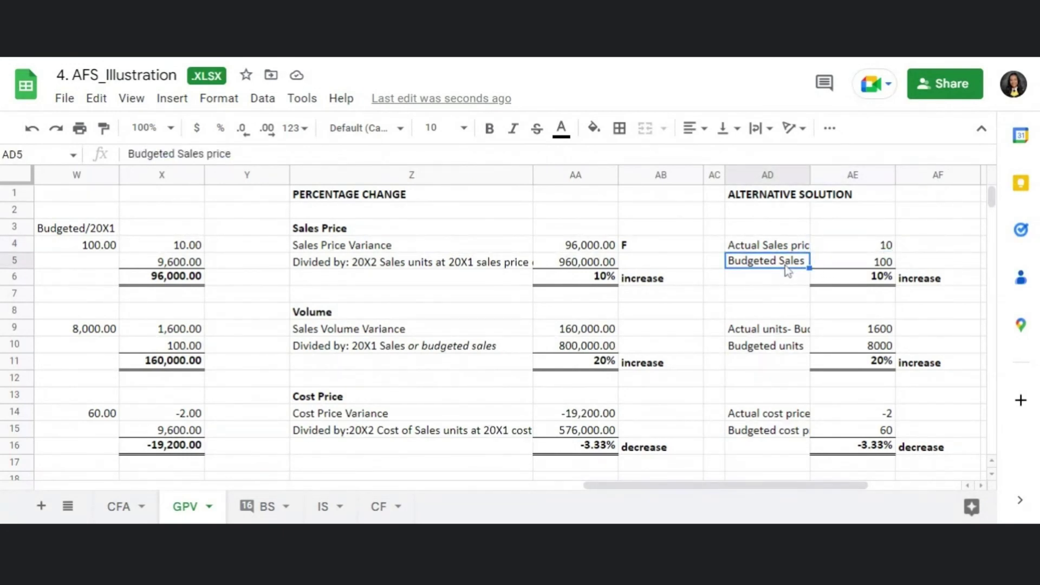
click(828, 267)
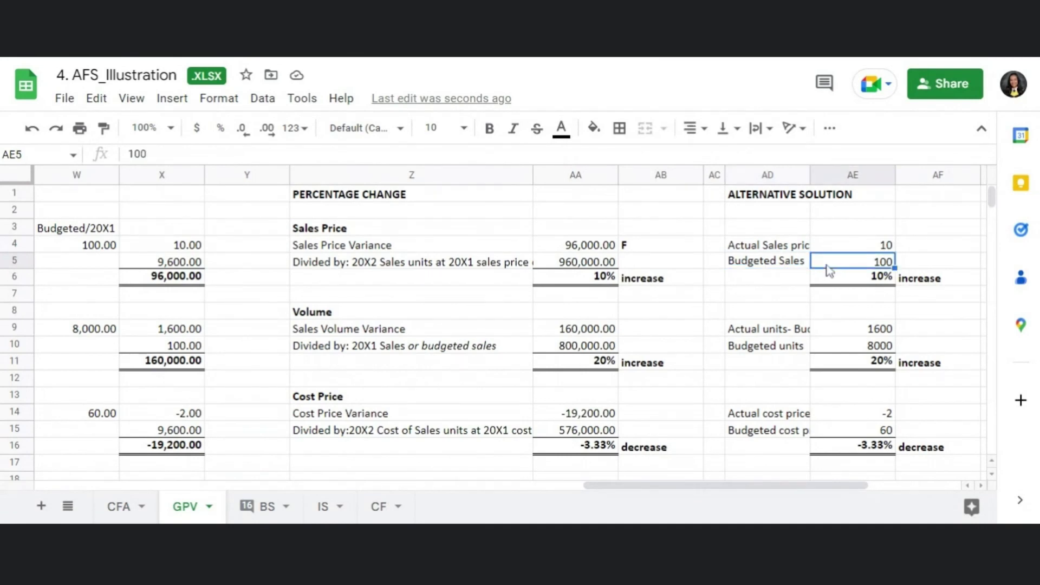
click(836, 277)
double_click(835, 278)
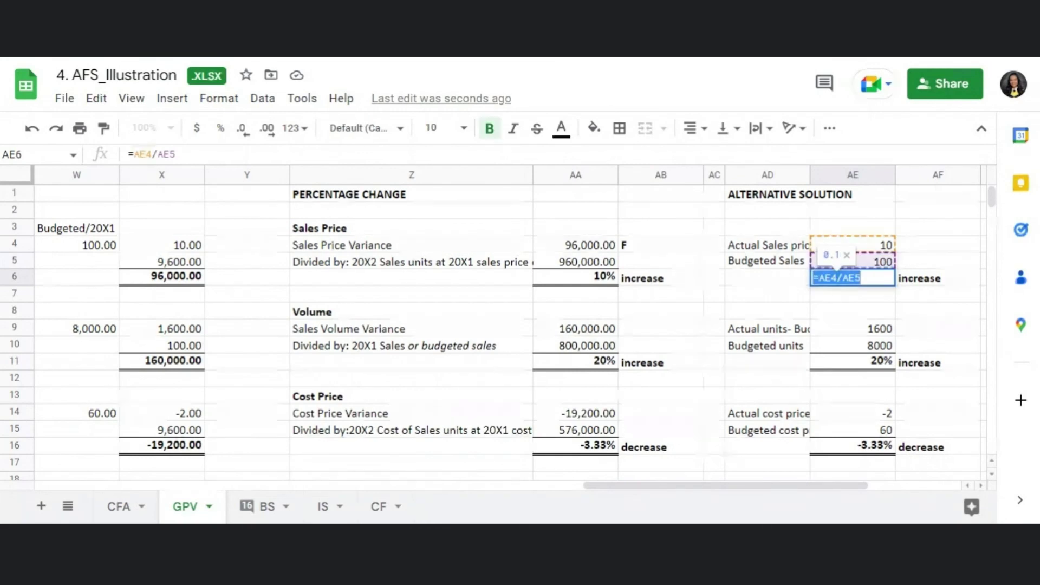
key(Return)
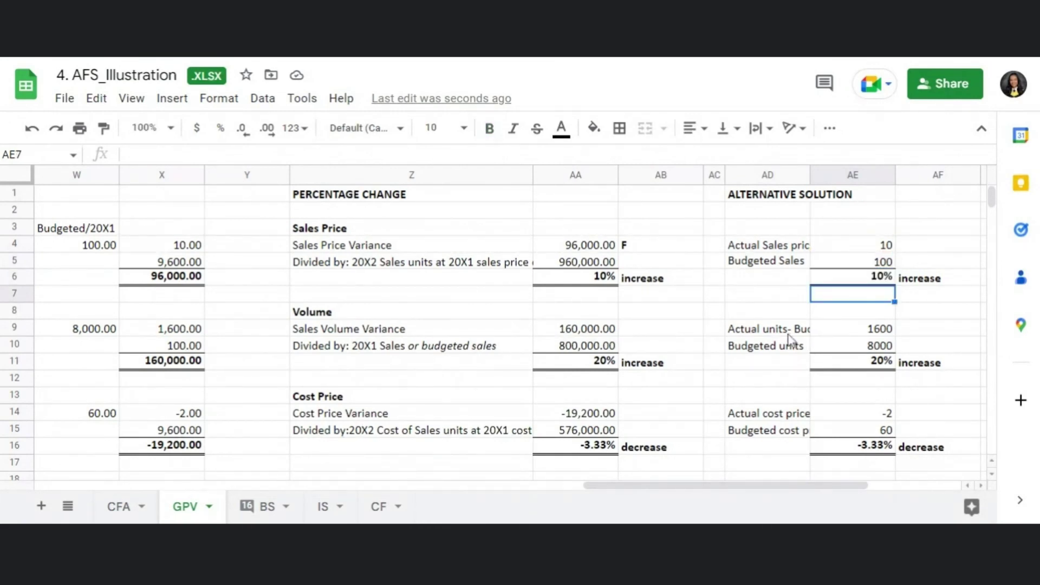
drag(304, 230, 870, 276)
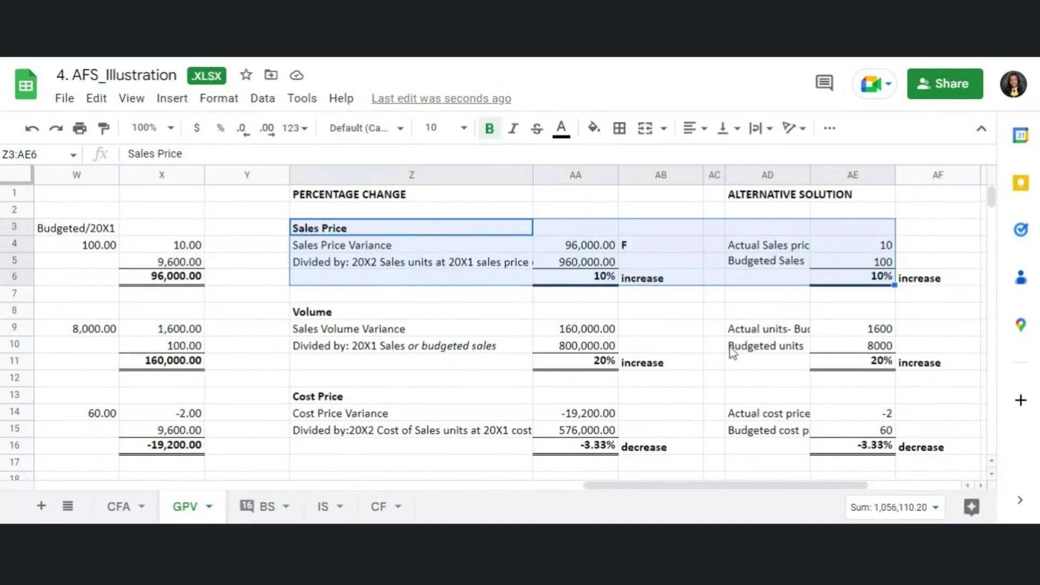
click(714, 315)
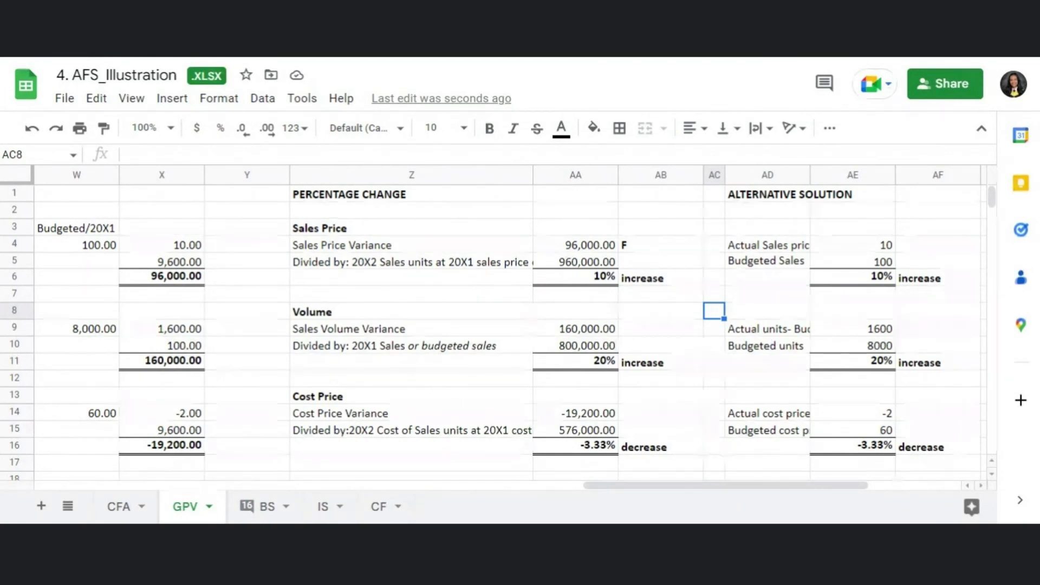
Compare the alternative volume calculation's unit labels in AD9:AD10 and divisor in AE10 with the Volume percentage change section.
click(772, 335)
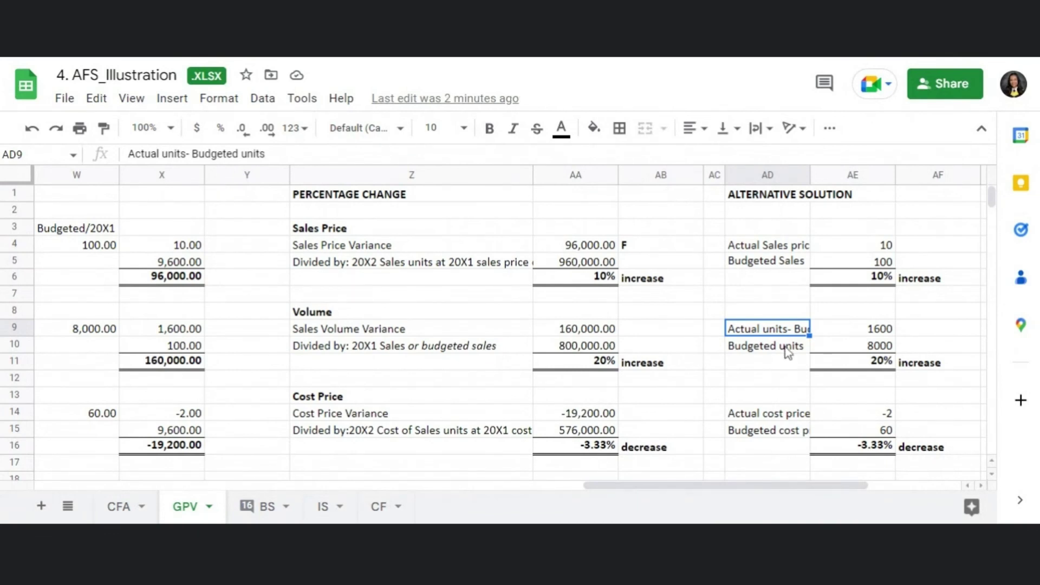
click(873, 351)
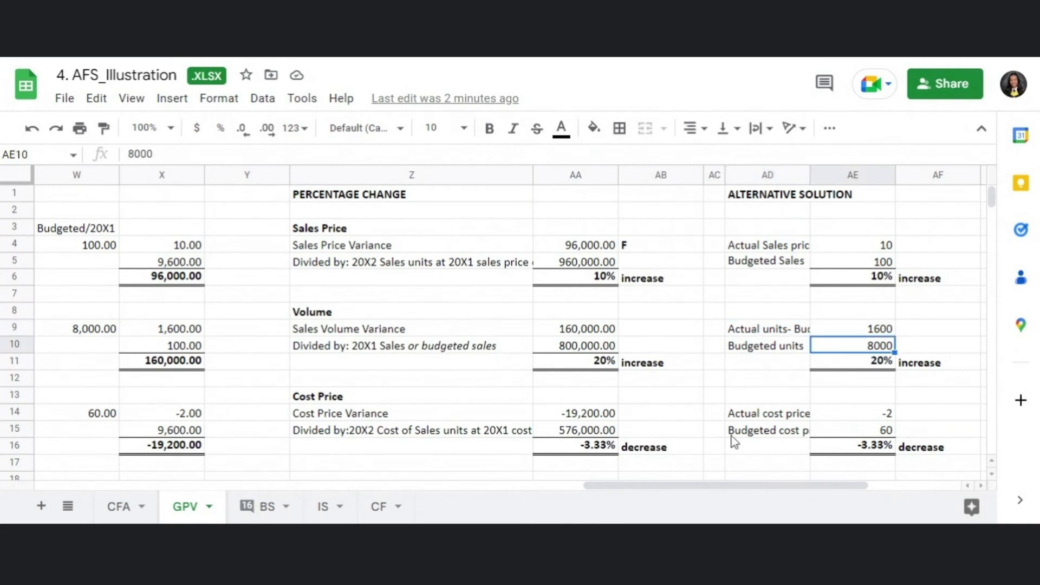
click(301, 317)
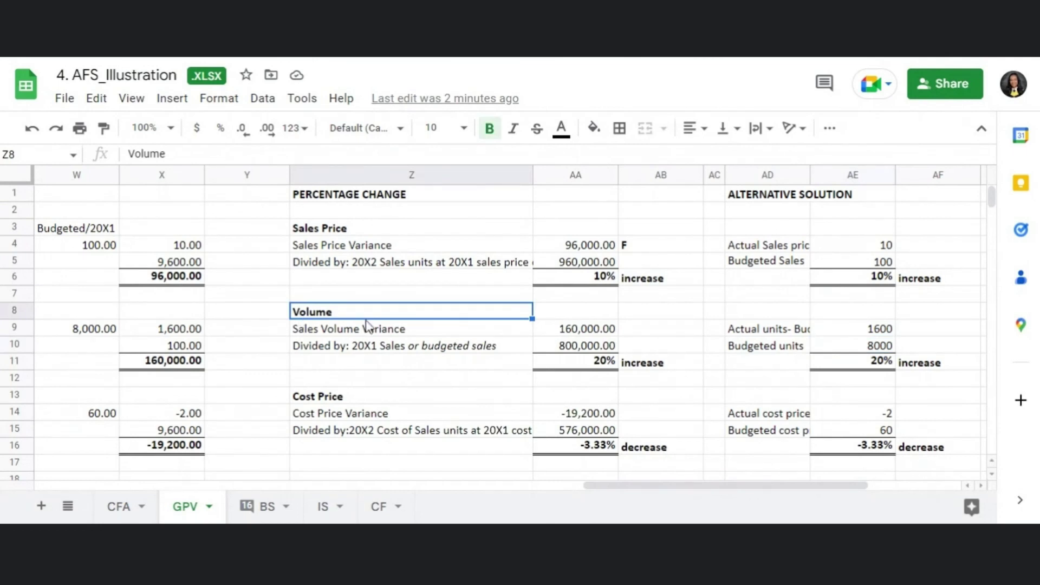
drag(777, 335, 775, 349)
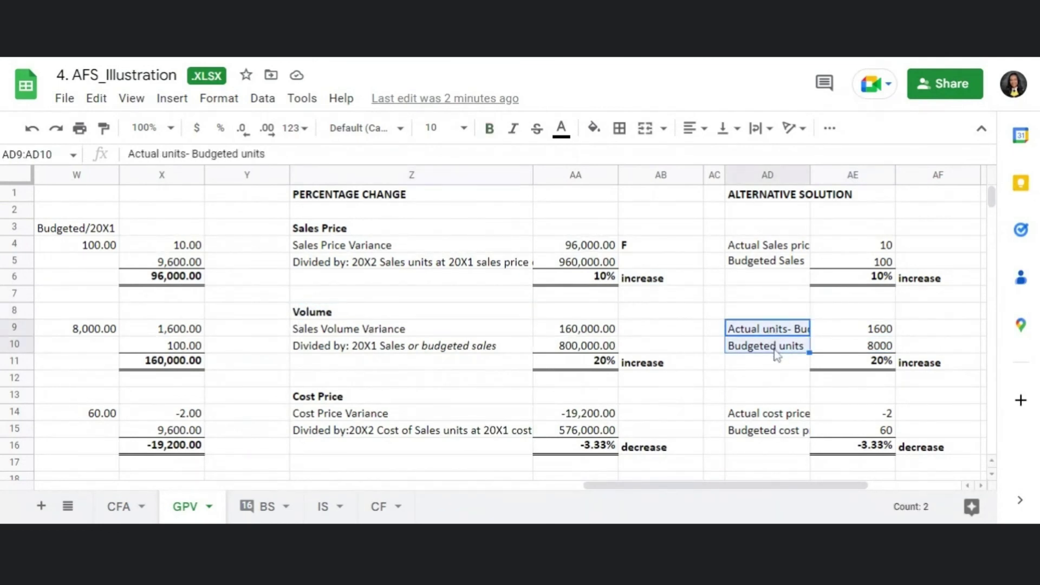
Check the alternative volume percentage formula in AE11, the full cost price labels in AD14:AD15 and the alternative cost price percentage formula in AE16.
click(856, 363)
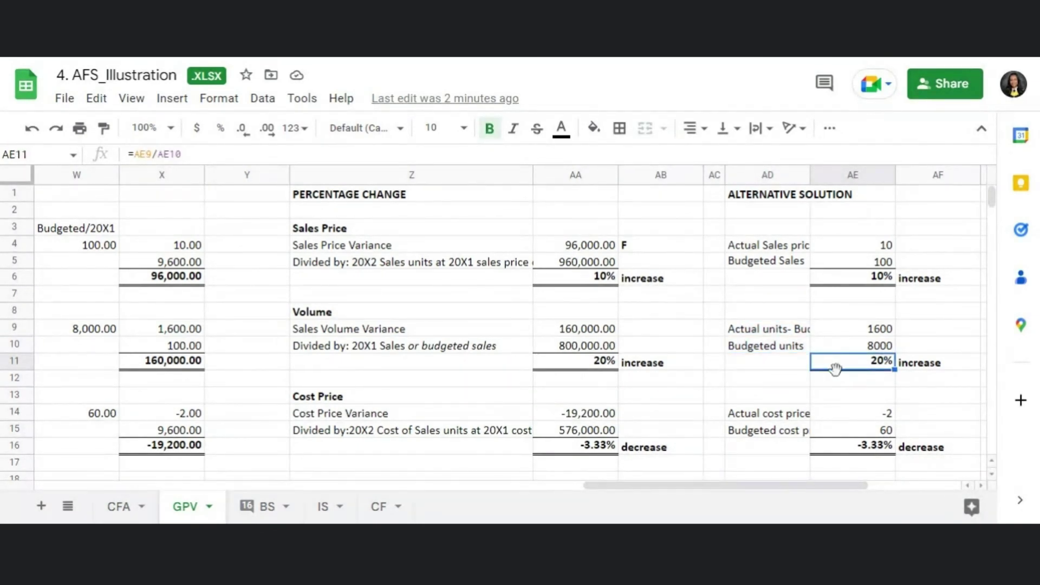
scroll(749, 400, down, 2)
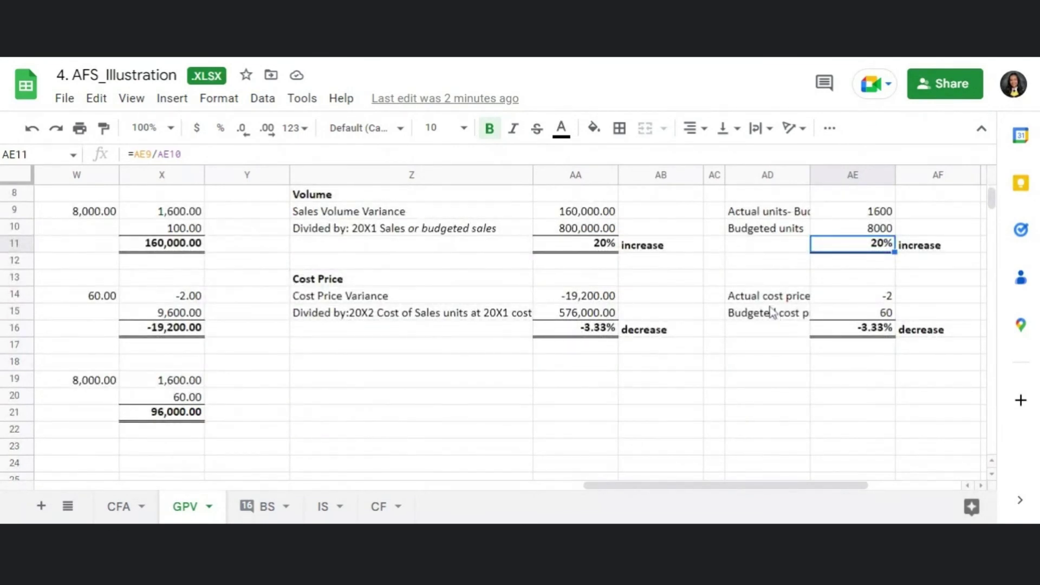
click(757, 299)
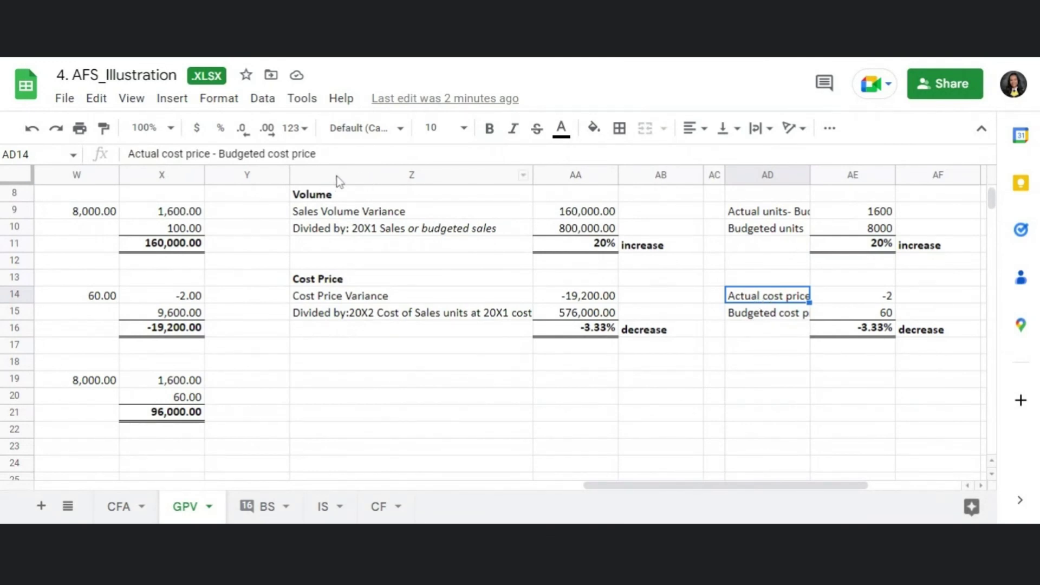
click(762, 316)
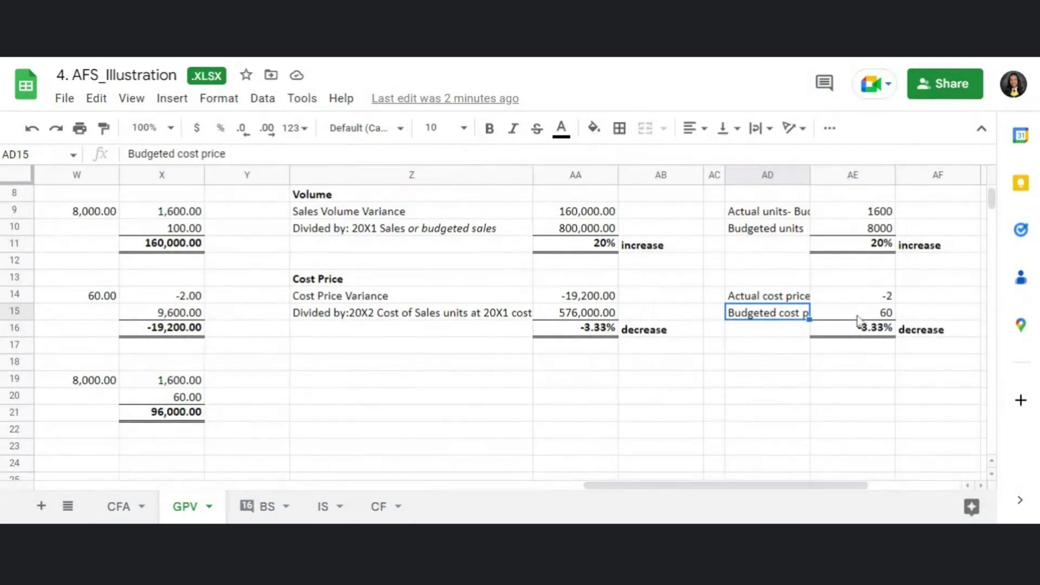
click(841, 337)
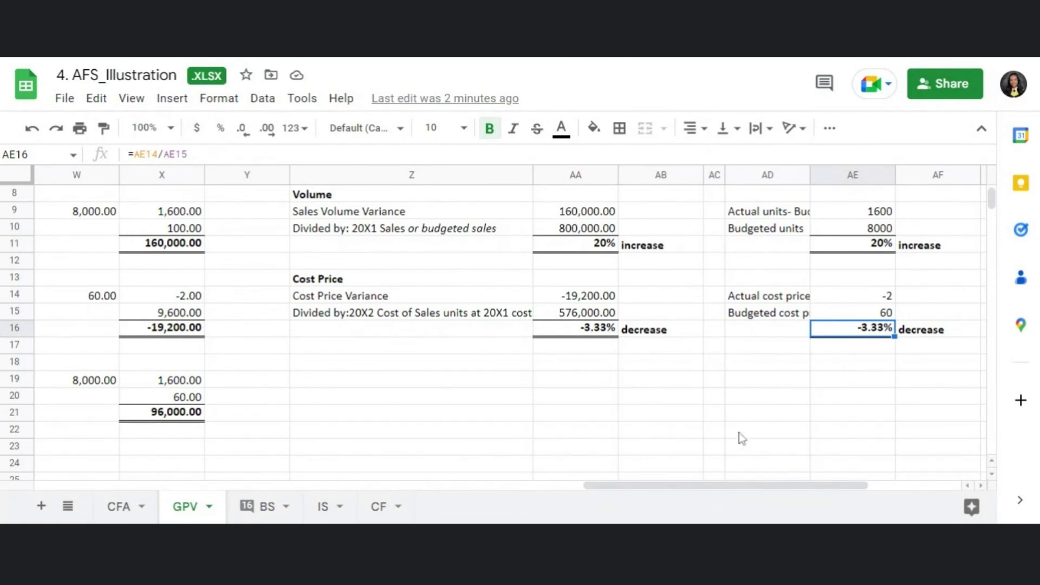
scroll(741, 438, up, 3)
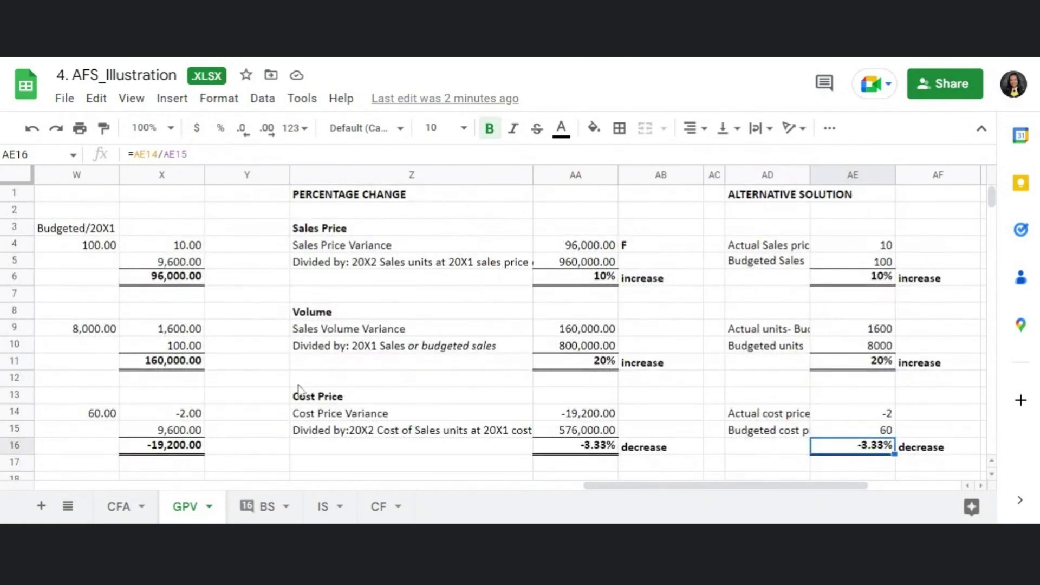